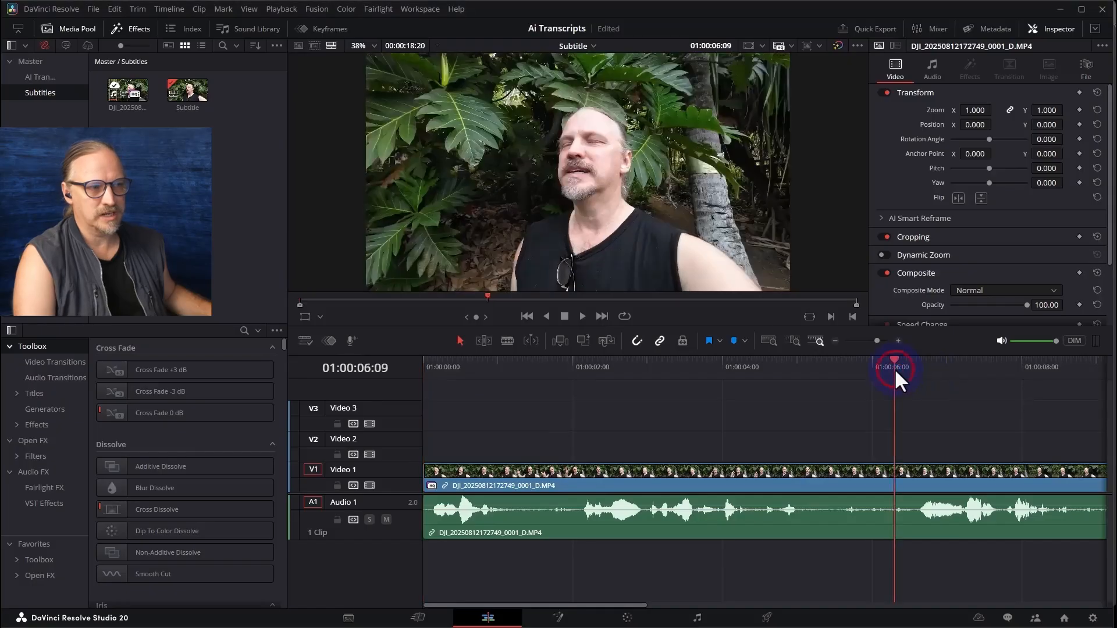
Zoom out the timeline to show the whole clip, play it through and return the playhead to the start
key("ctrl+minus")
key("ctrl+minus")
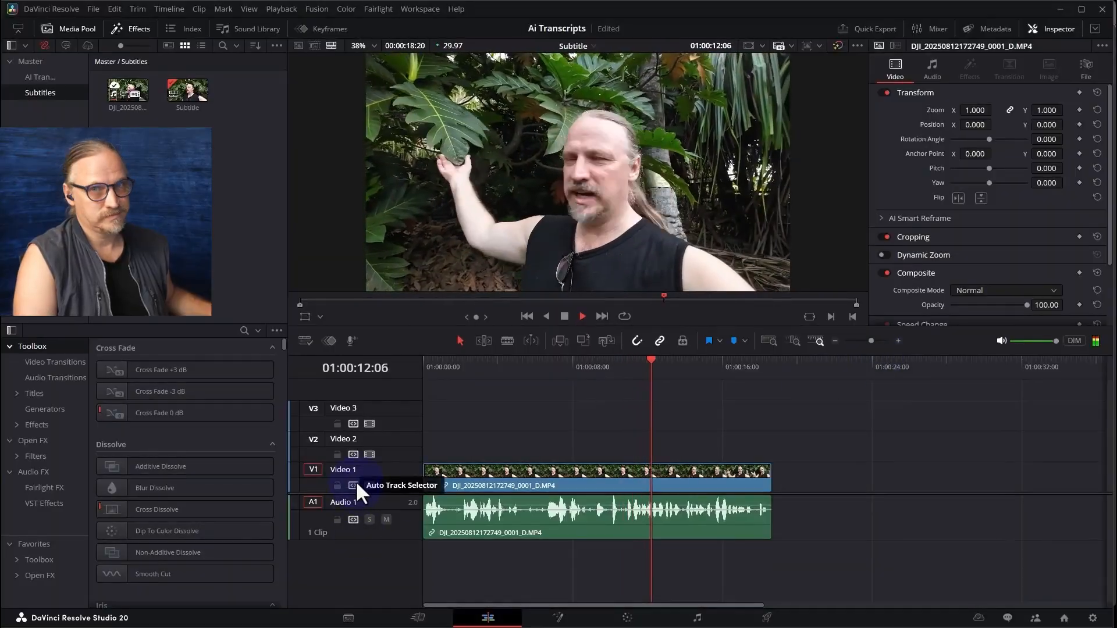
key("space")
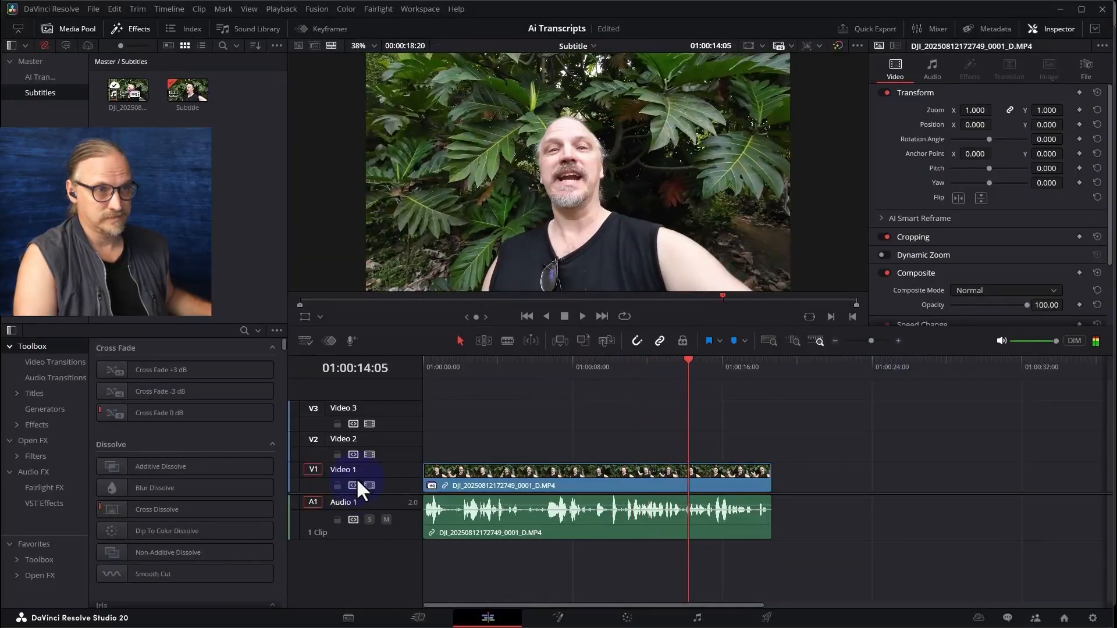
left_click_drag(448, 369, 424, 372)
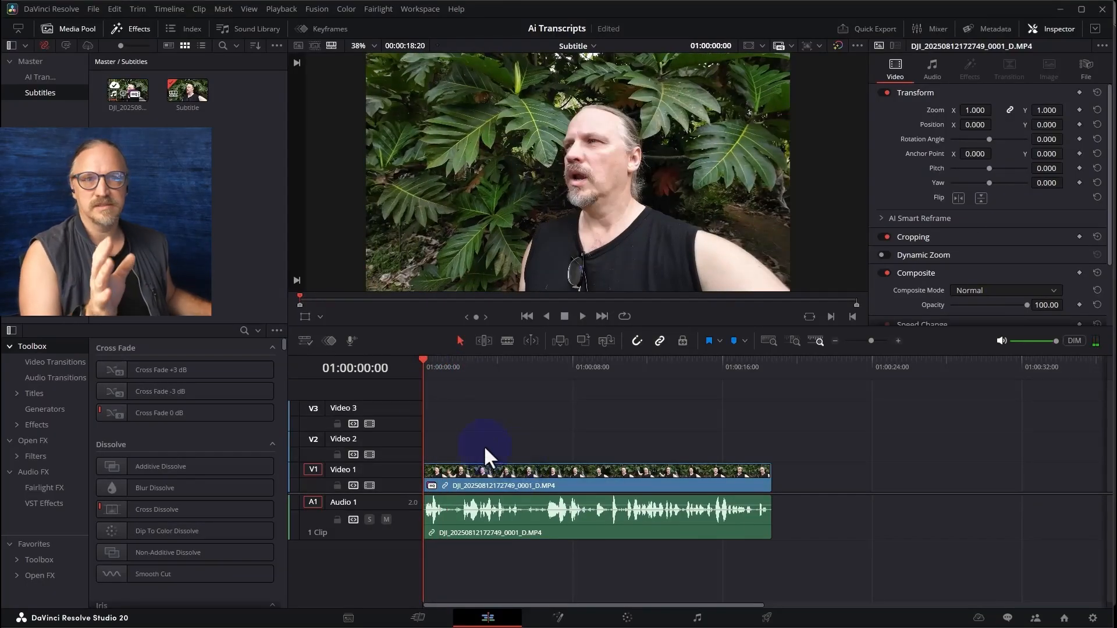
Transcribe the audio of the Subtitle timeline with the AI tools and move the transcription window clear of the timeline
double_click(121, 90)
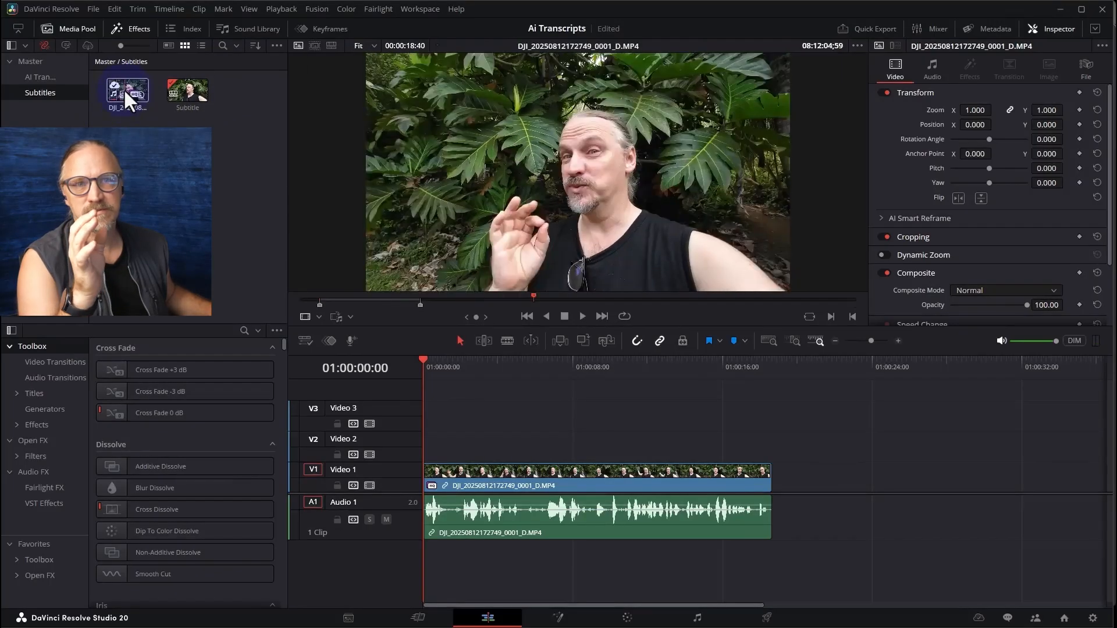
double_click(174, 92)
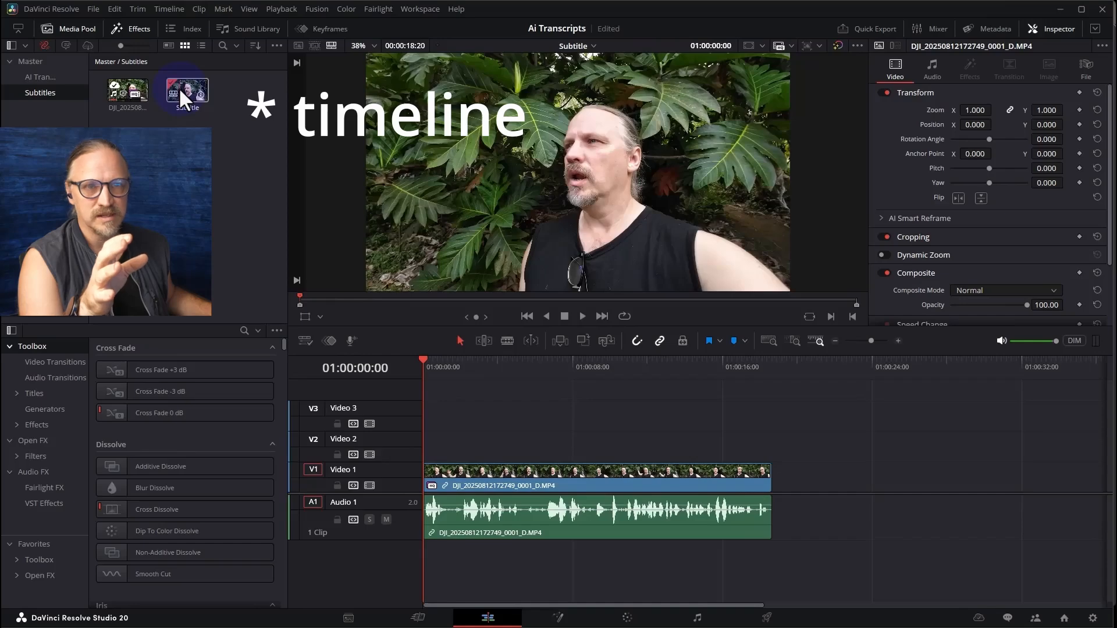
right_click(181, 93)
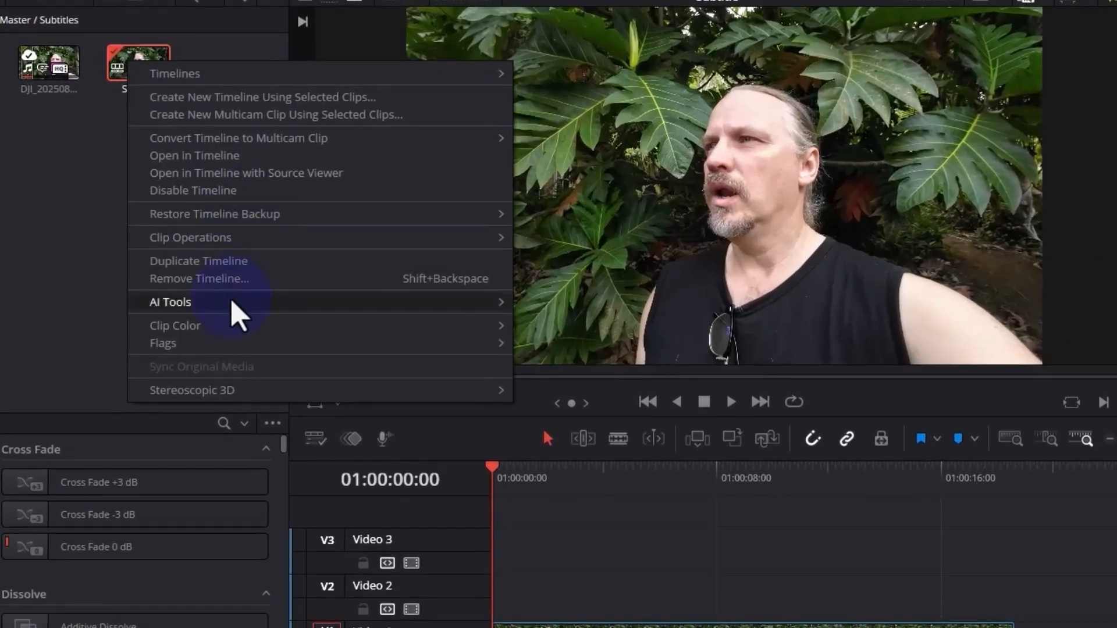
mouse_move(235, 302)
mouse_move(564, 307)
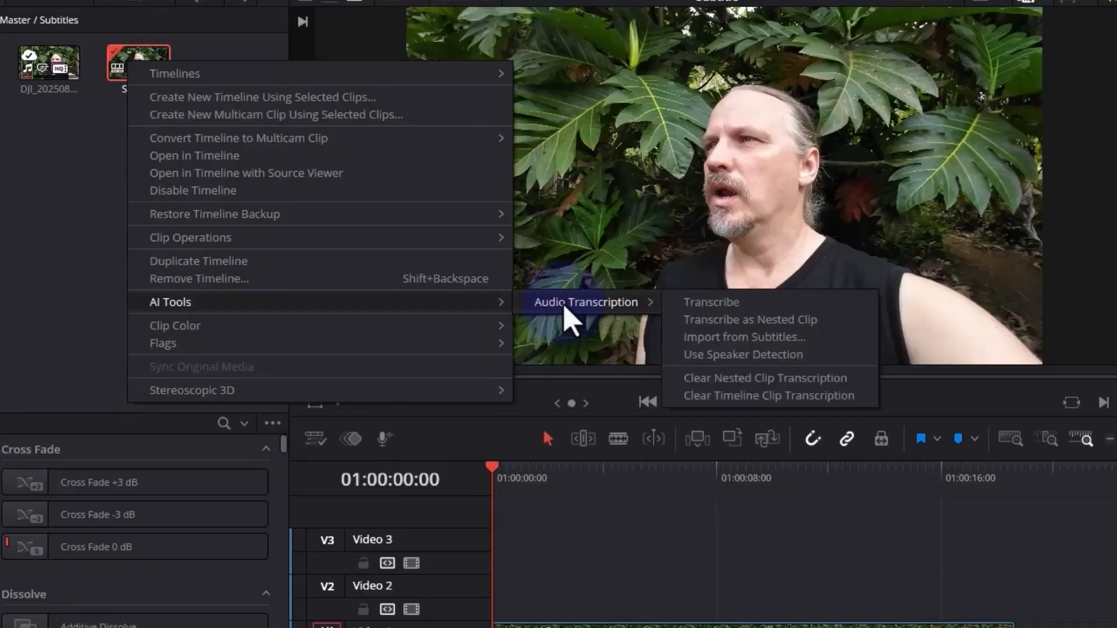
left_click(717, 305)
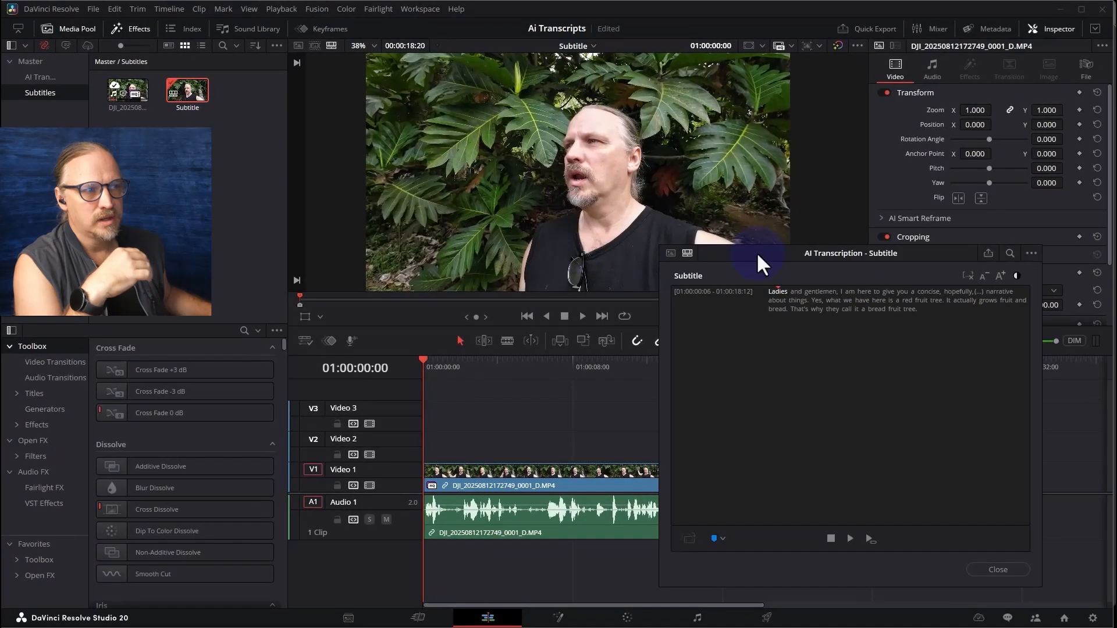
left_click_drag(757, 253, 655, 239)
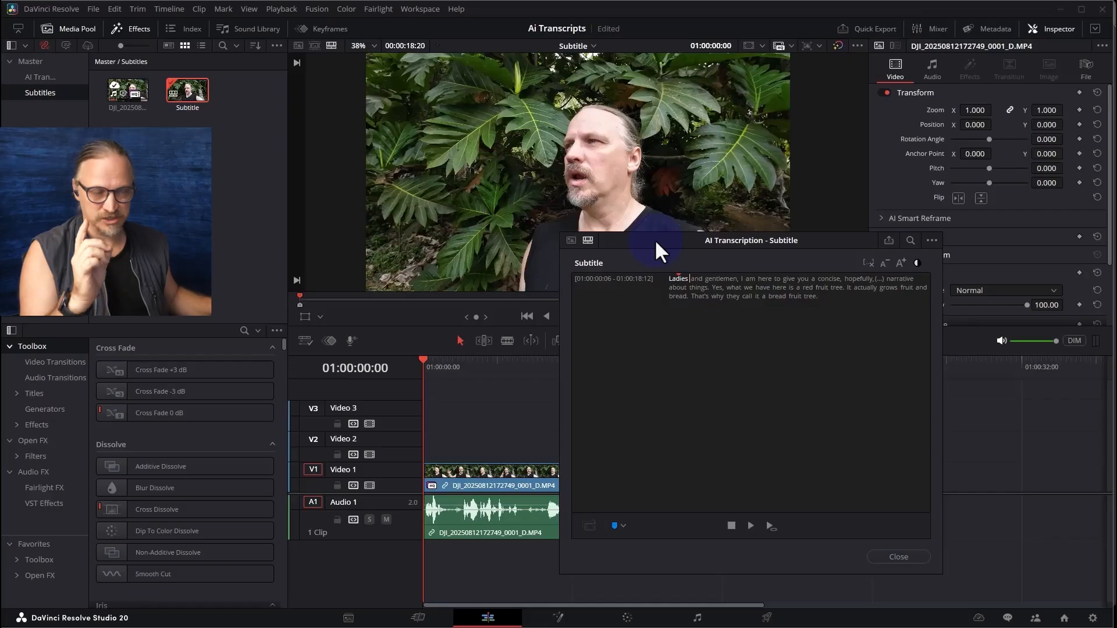
left_click_drag(658, 252, 753, 104)
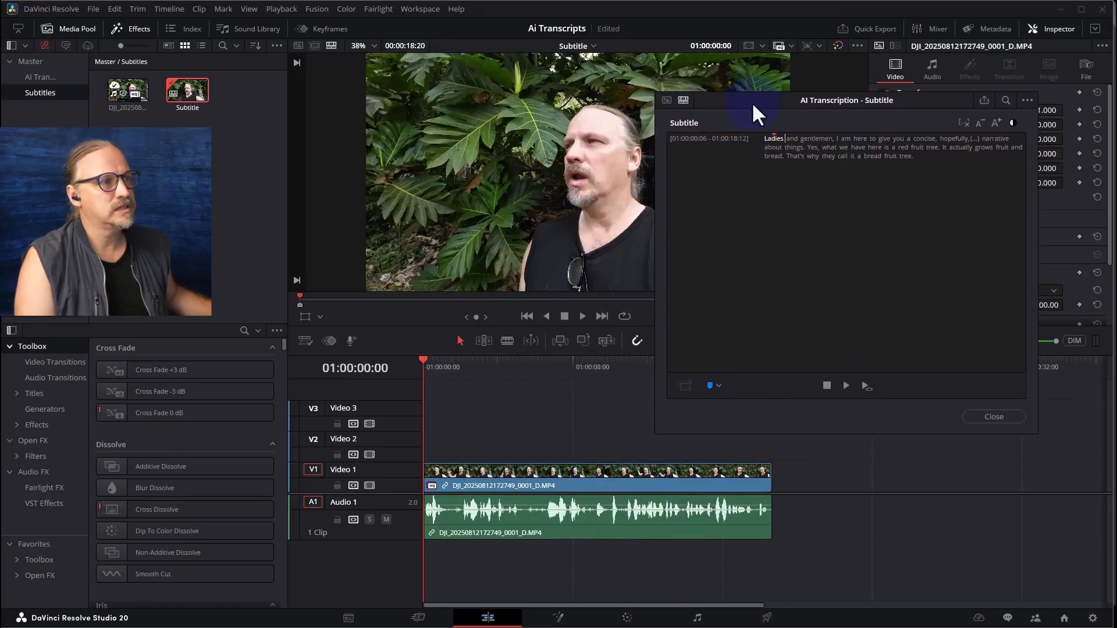
Create subtitles from the transcribed audio using the Netflix caption preset with single lines
left_click(1027, 101)
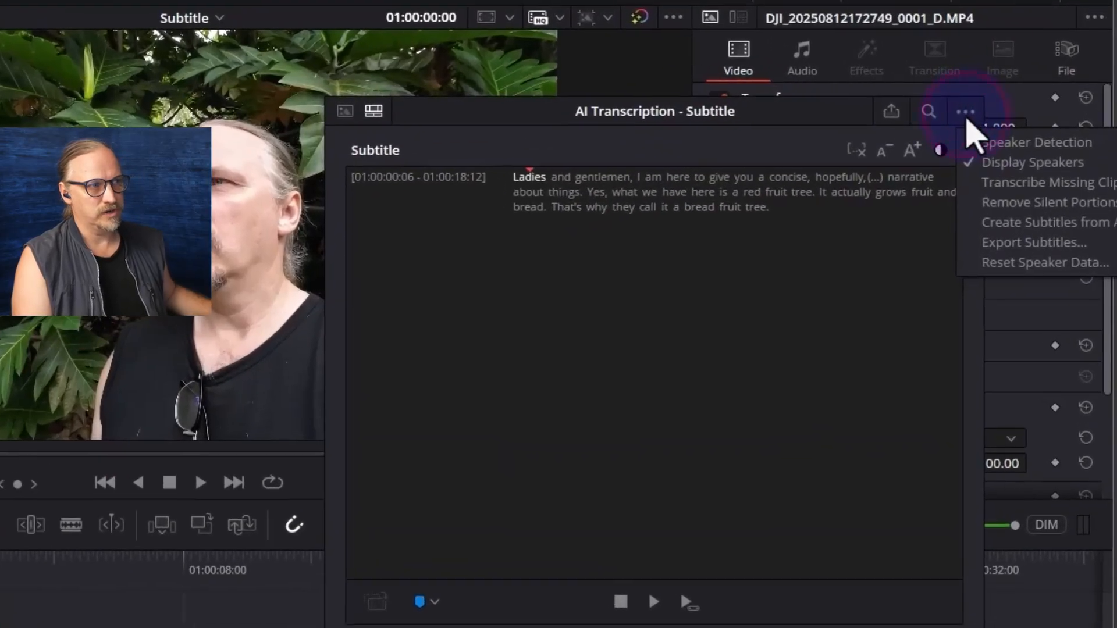
left_click(1031, 229)
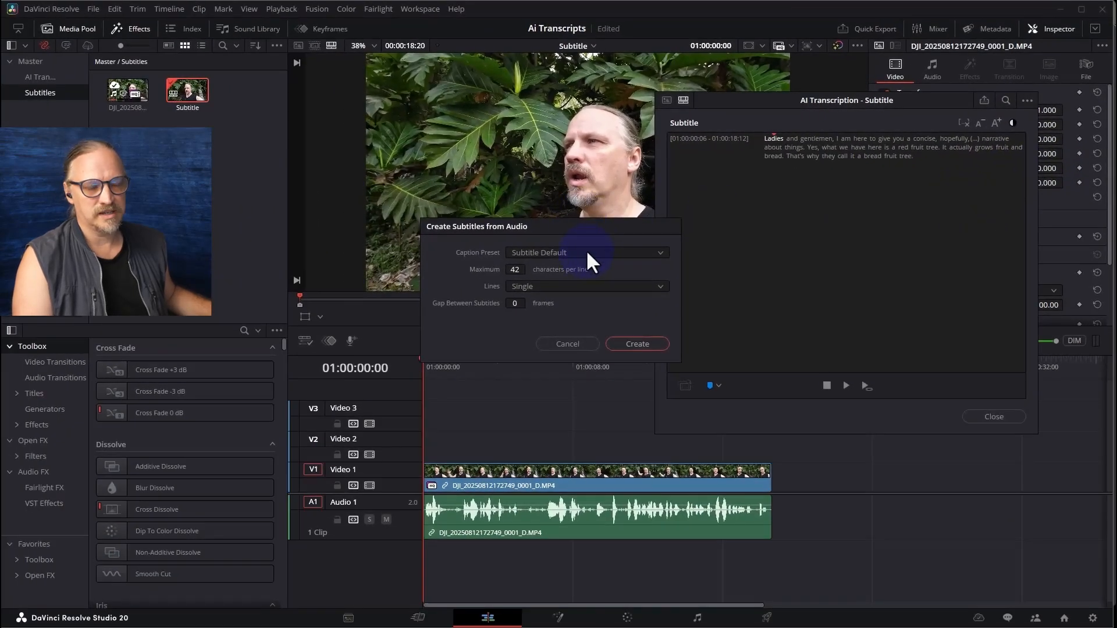
left_click(591, 251)
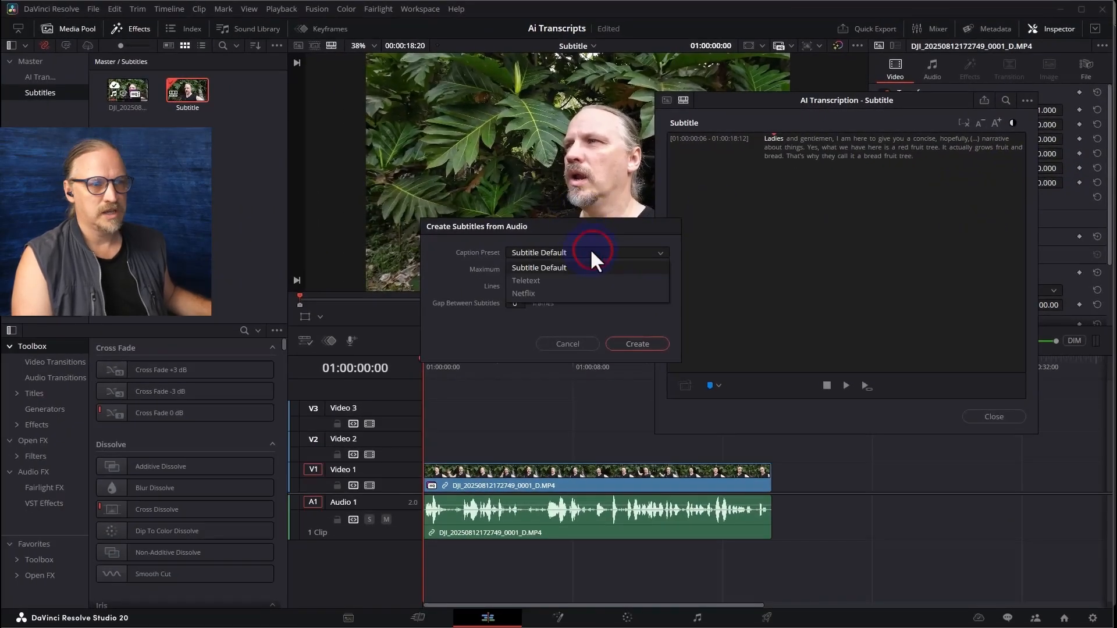
left_click(579, 309)
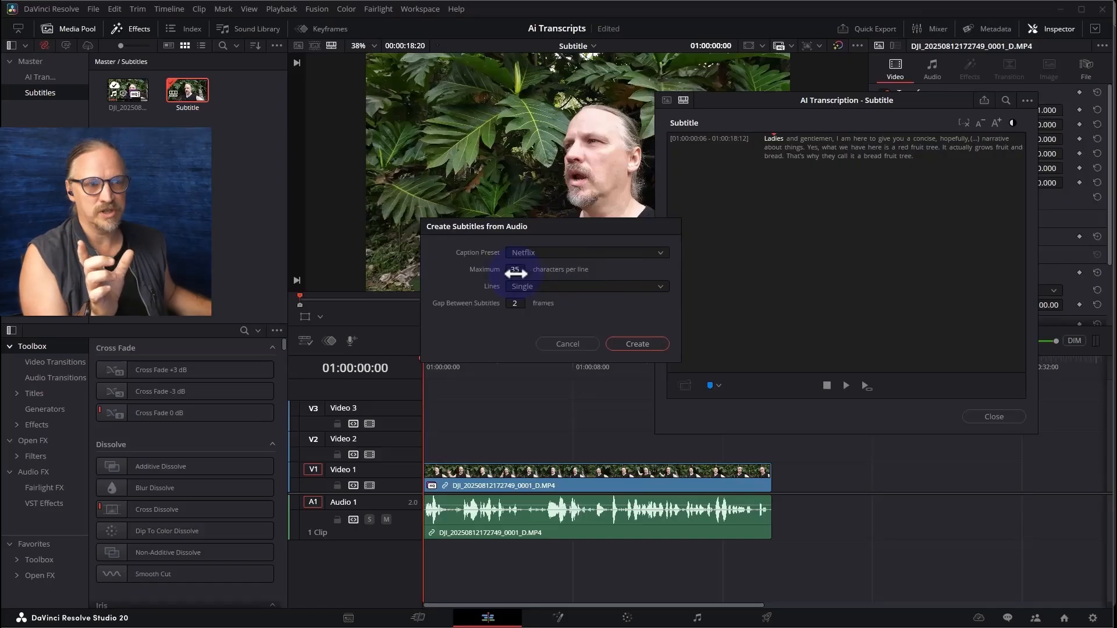
left_click(638, 344)
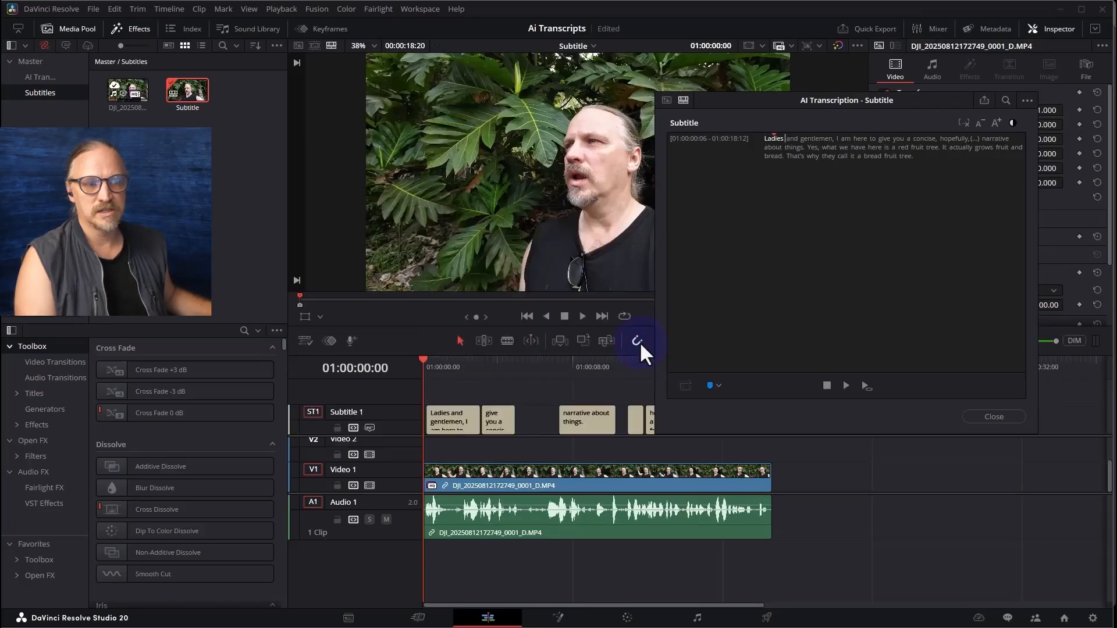
Close the transcription window and play part of the timeline to review the generated subtitles
left_click(441, 367)
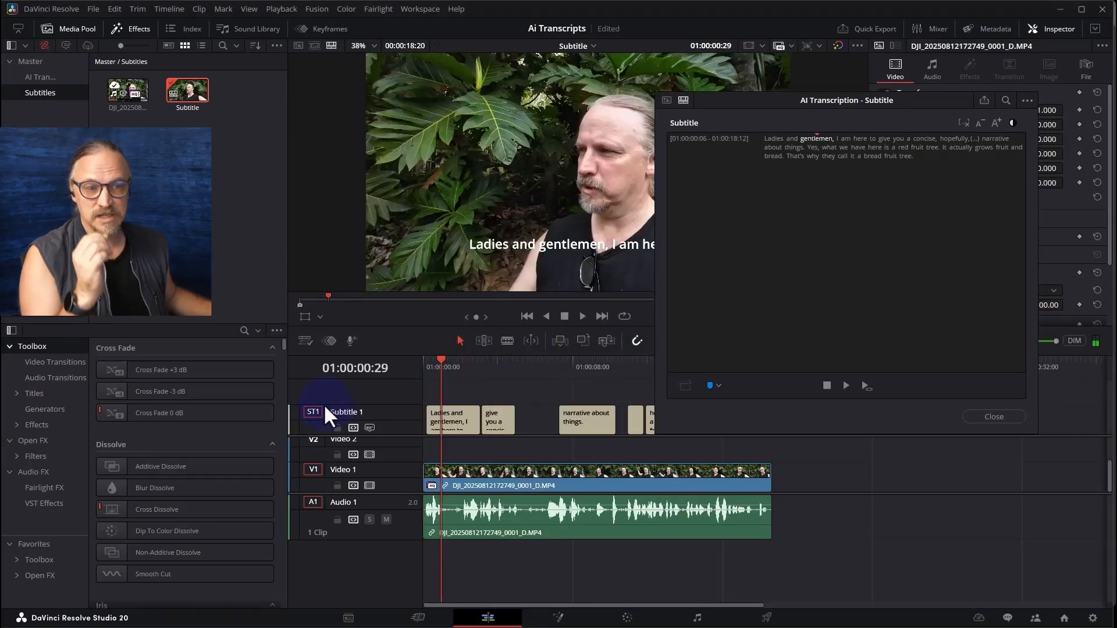
left_click(992, 414)
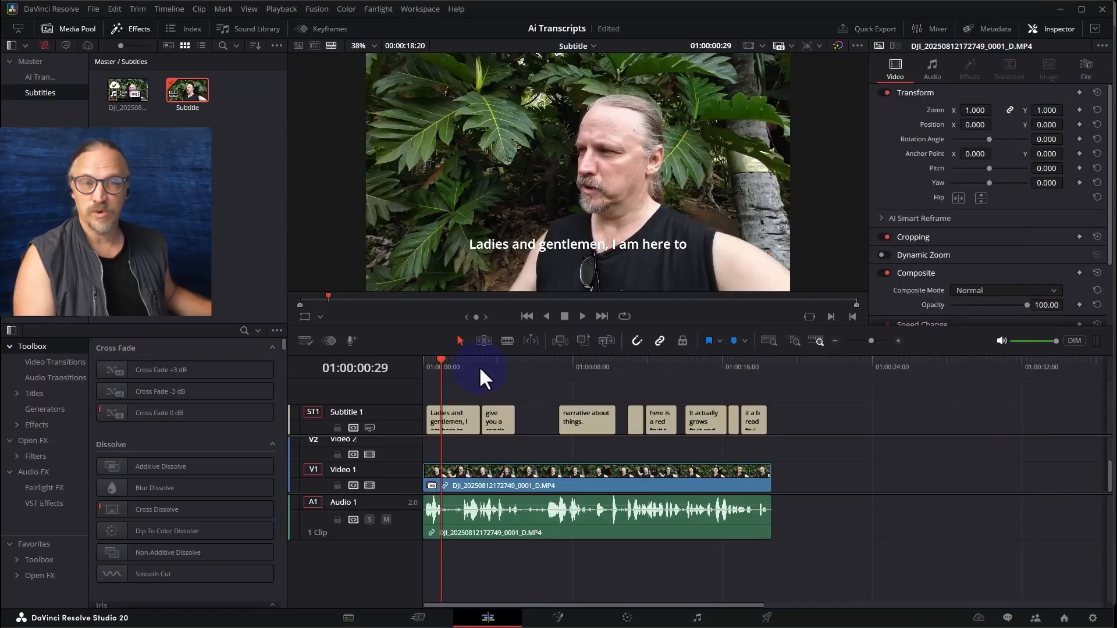
left_click(557, 367)
key("space")
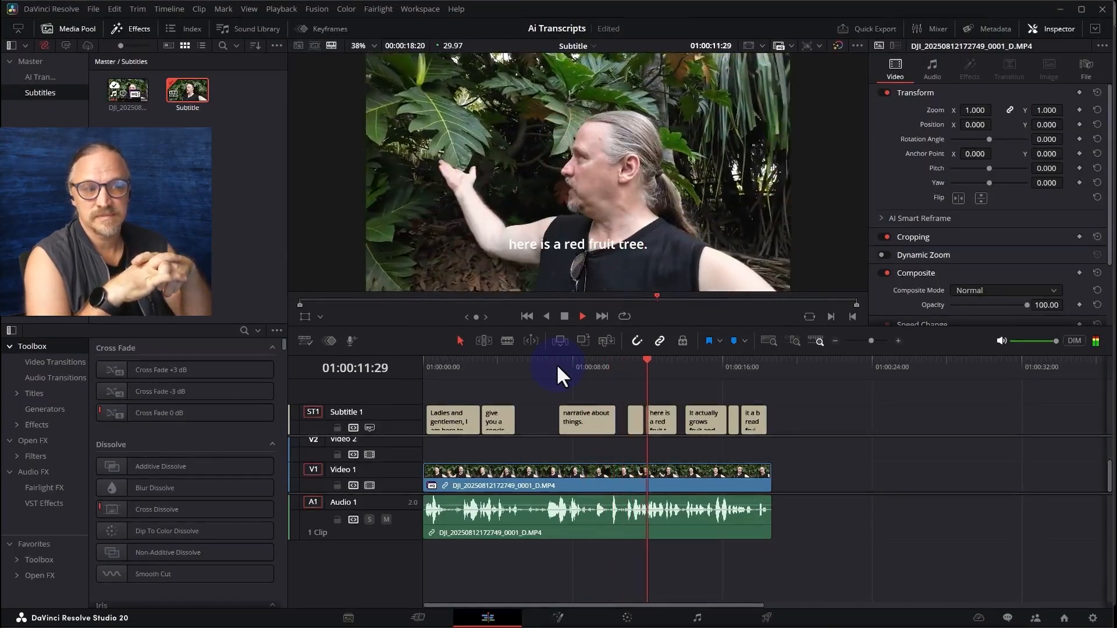
key("space")
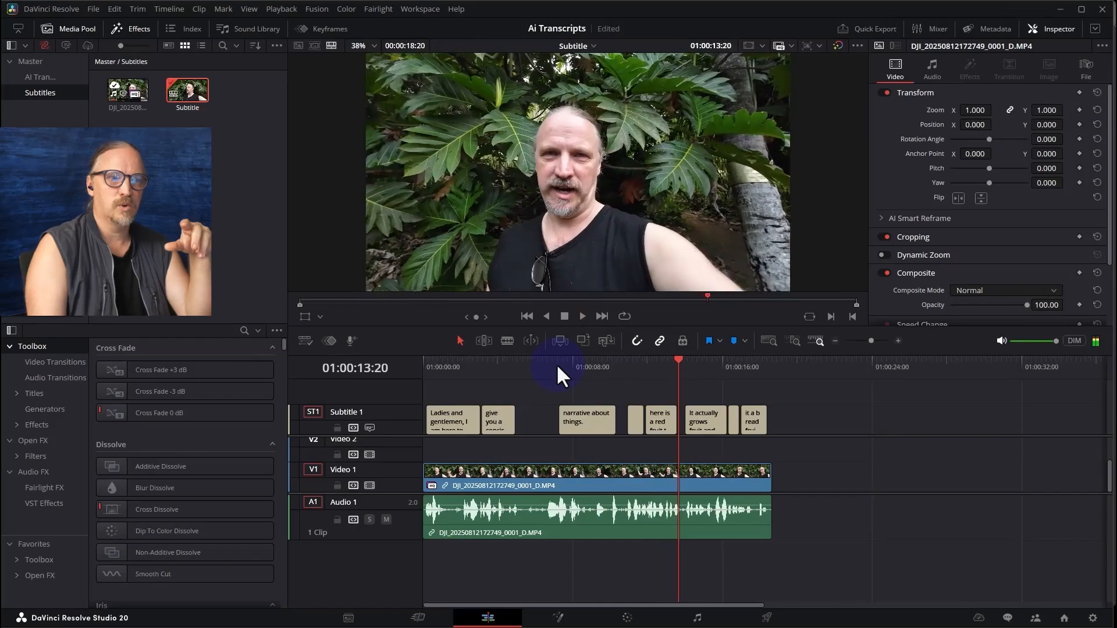
Correct the caption "here is a red fruit tree." to read "here is a bread fruit tree."
left_click(661, 360)
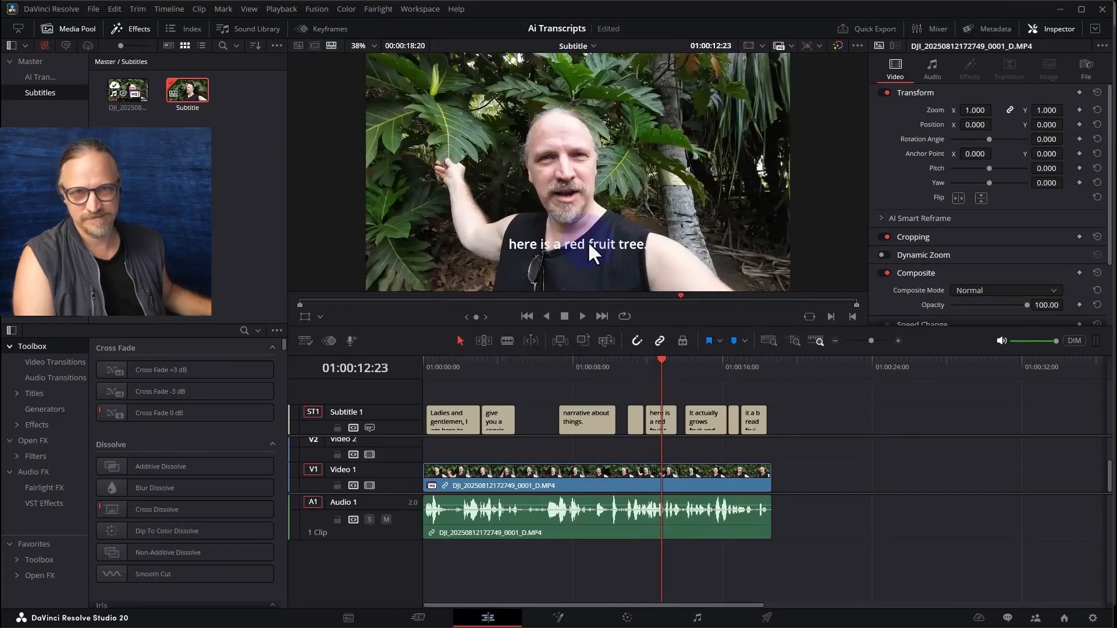
left_click(660, 421)
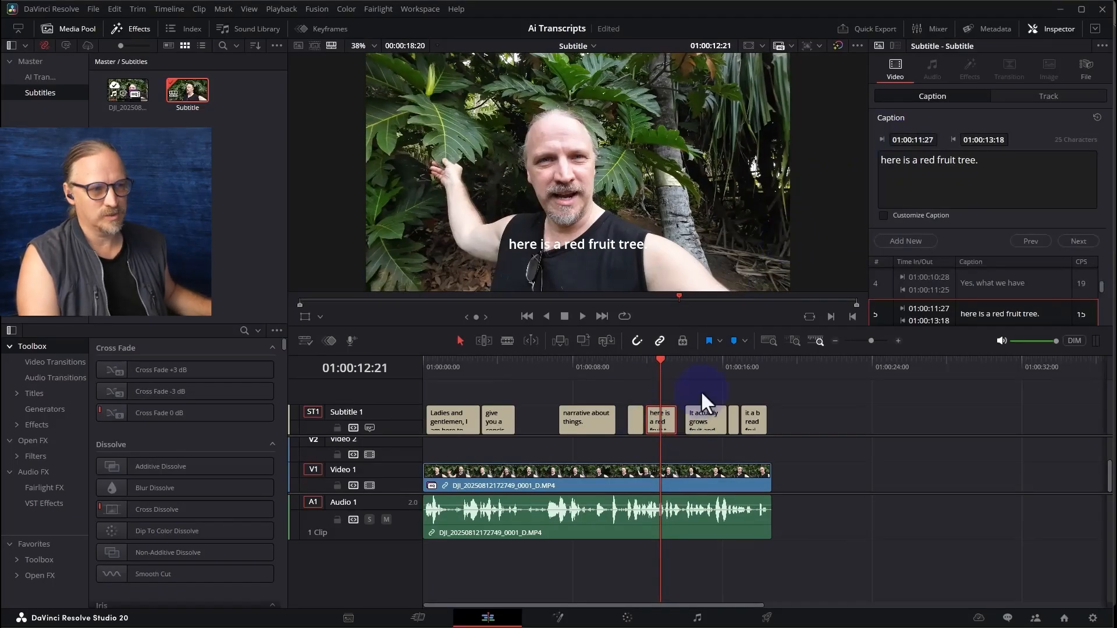
left_click(920, 161)
type("b")
left_click(934, 160)
type("a")
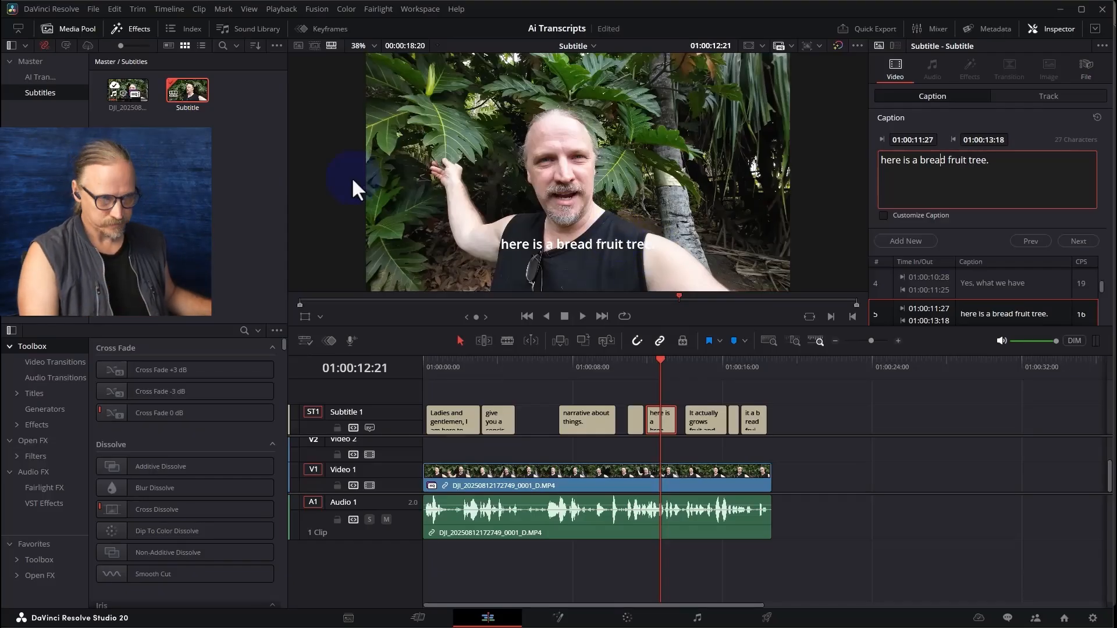
Select all subtitle clips and lower the whole subtitle track's text to a Y position of 109
left_click_drag(579, 368, 577, 365)
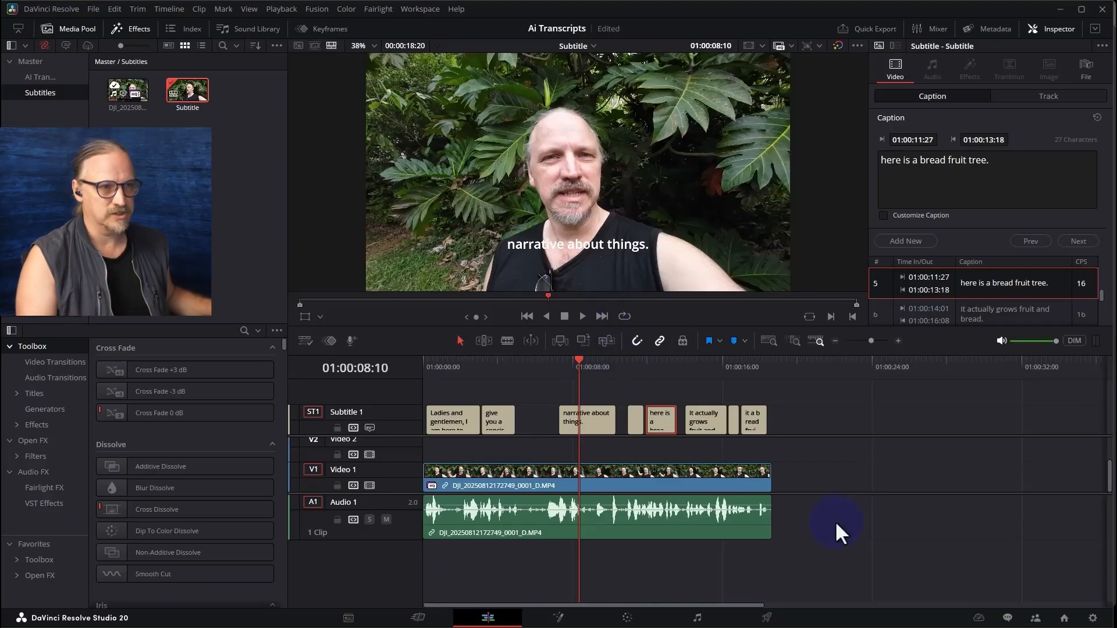
left_click_drag(776, 407, 361, 410)
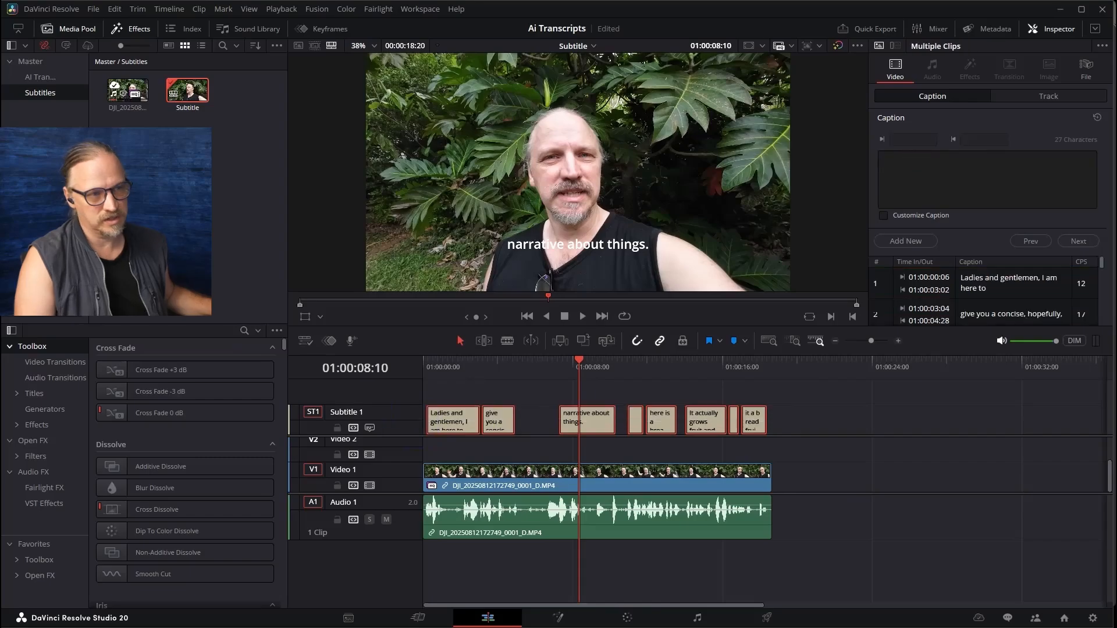
left_click(1073, 96)
scroll(1009, 311, "down", 1)
scroll(1009, 311, "up", 1)
scroll(1009, 310, "down", 3)
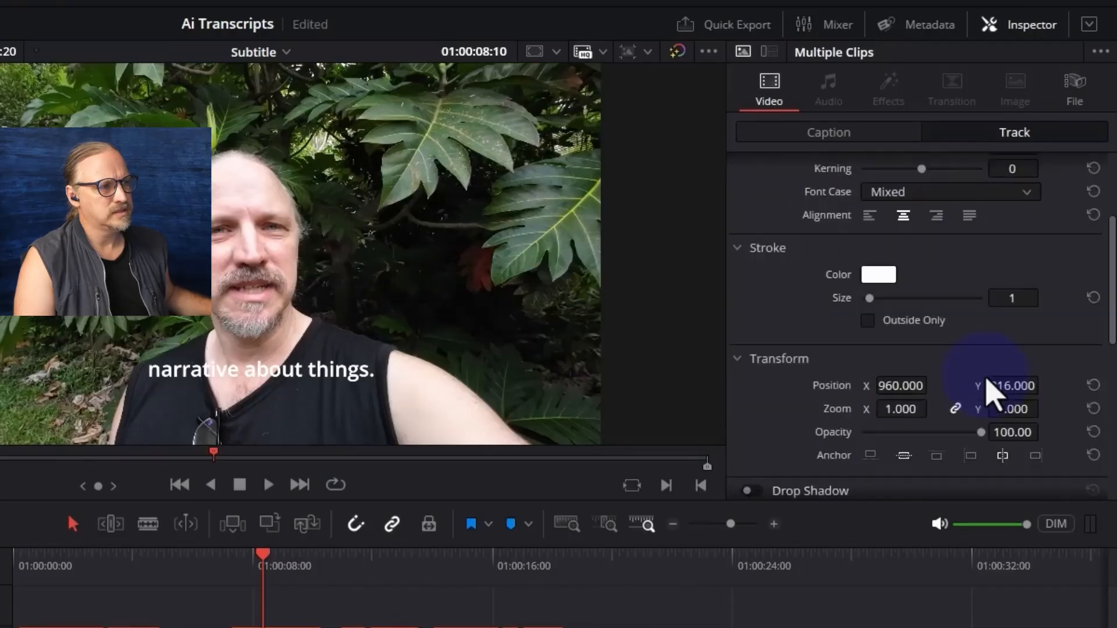
scroll(937, 378, "up", 2)
scroll(925, 433, "down", 2)
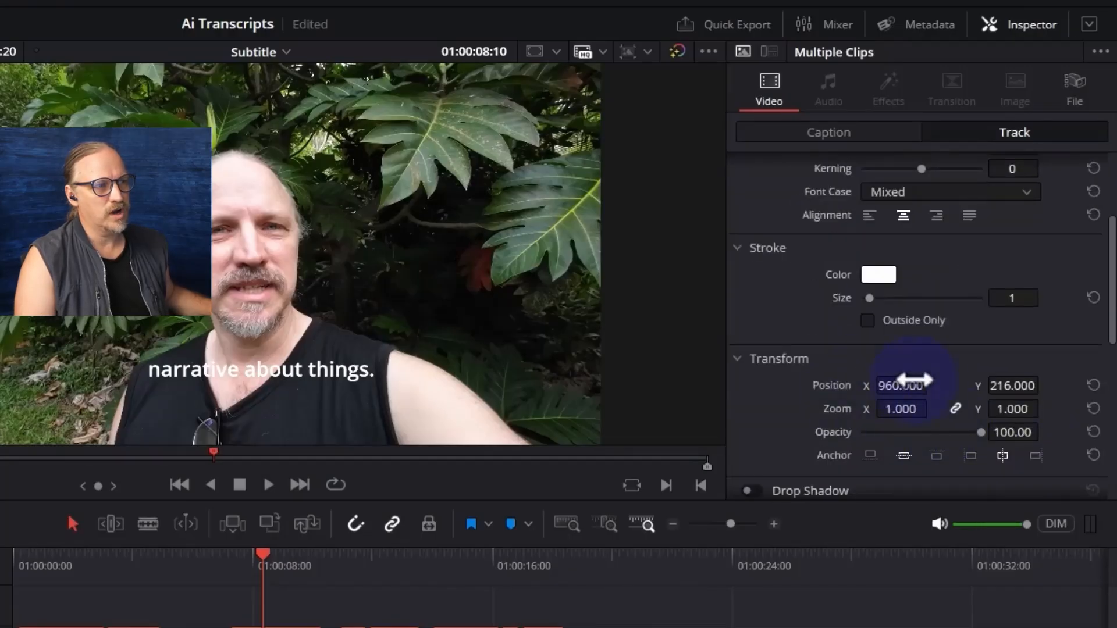
left_click_drag(1024, 386, 919, 378)
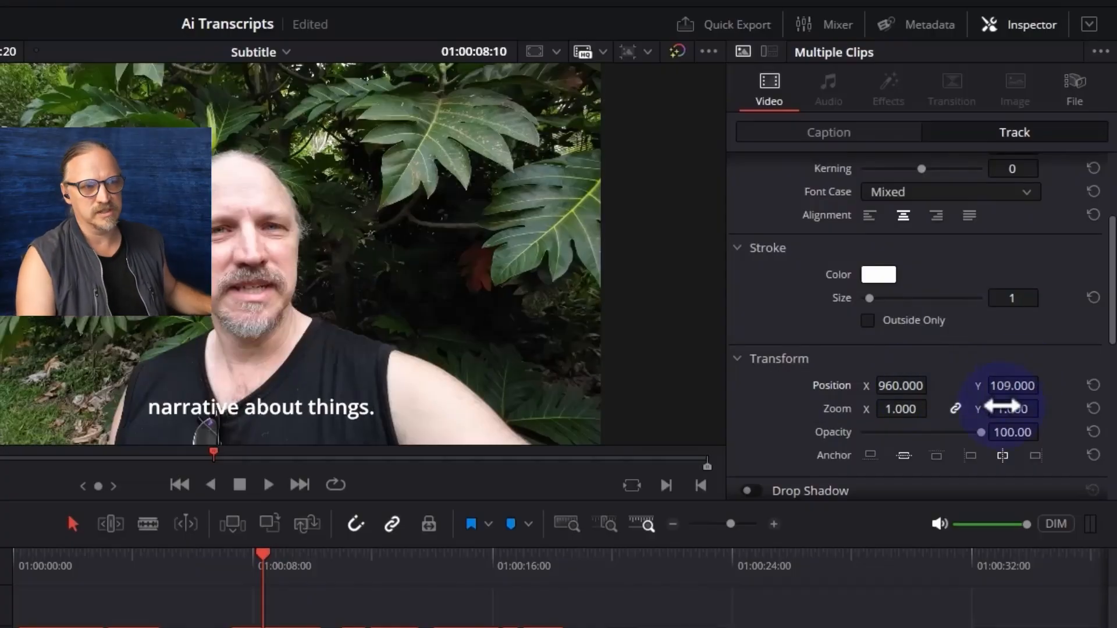
Turn on the background behind the captions for the whole subtitle track
scroll(968, 379, "down", 5)
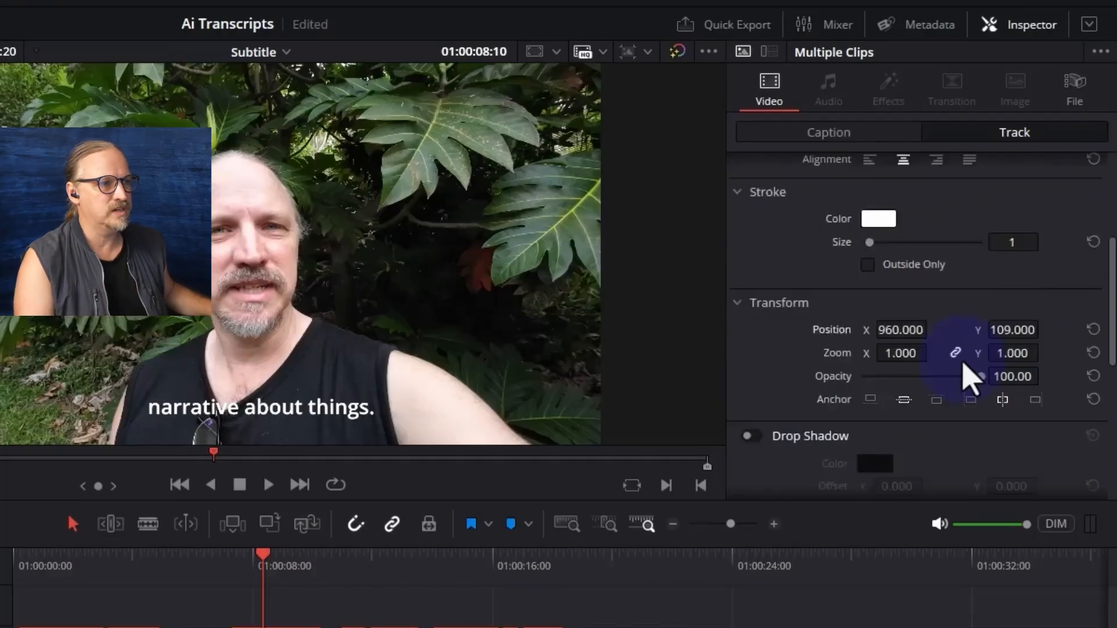
left_click(752, 344)
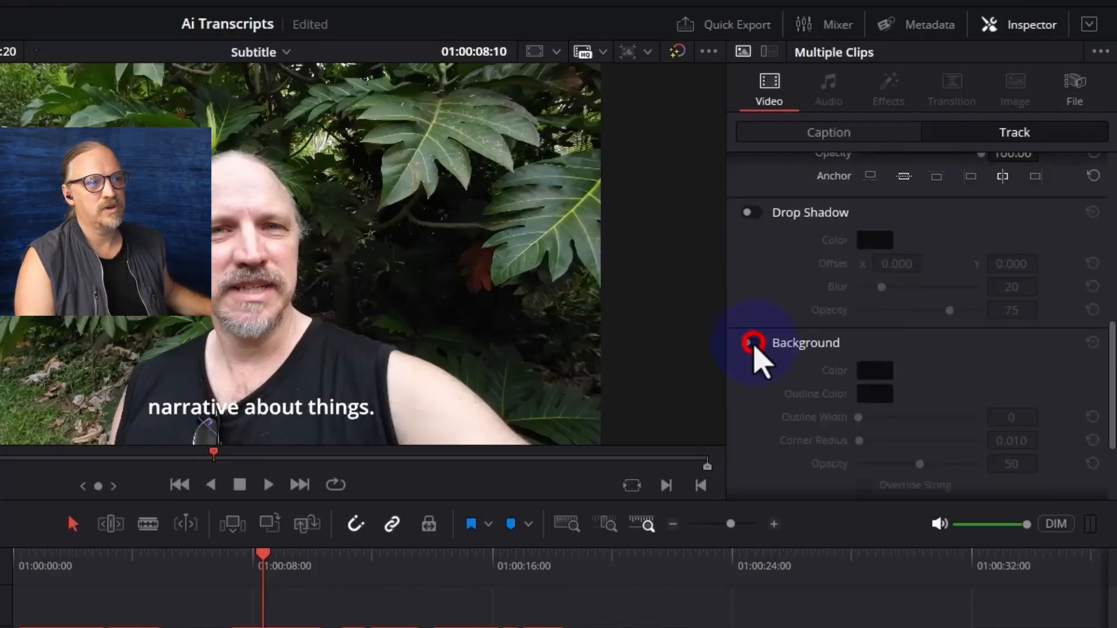
scroll(978, 372, "down", 3)
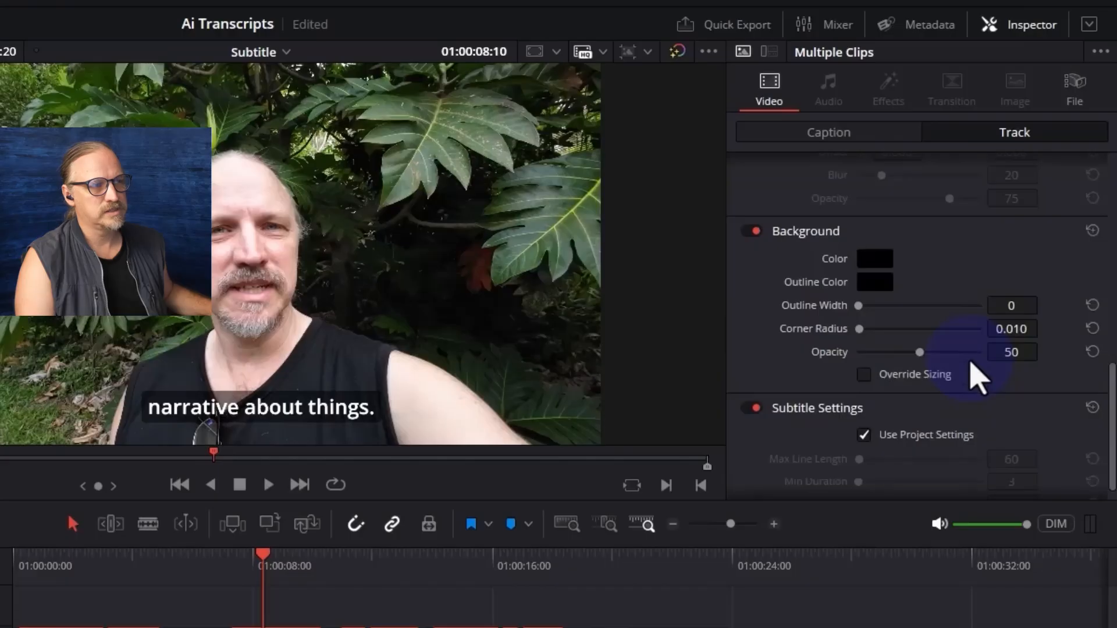
Check how the caption background fits subtitles of different lengths along the timeline
left_click(128, 568)
left_click(67, 565)
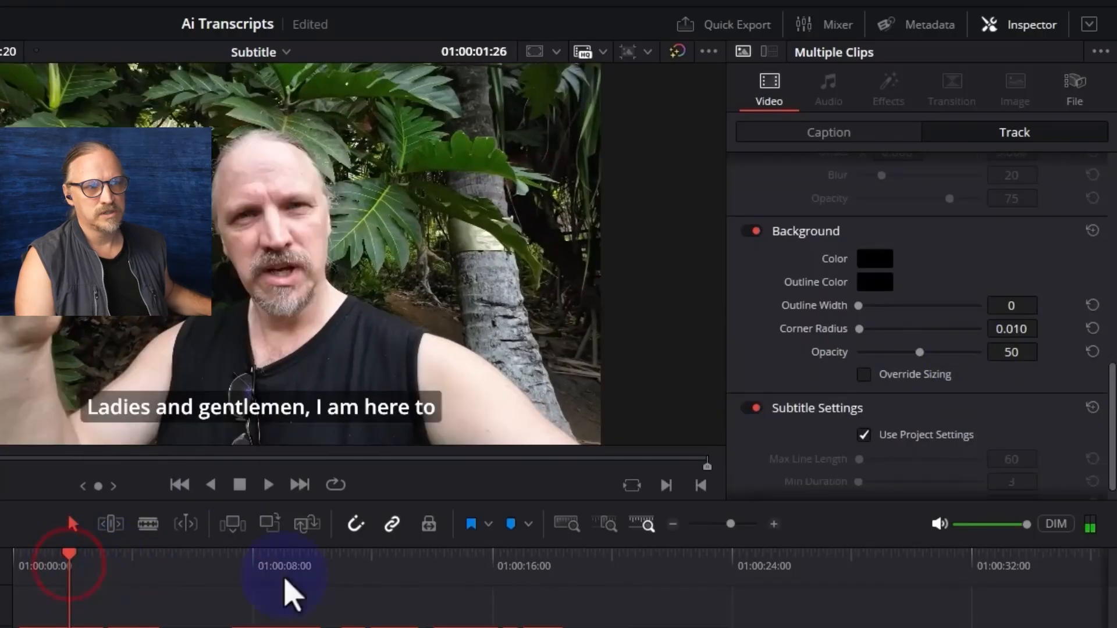
left_click(461, 565)
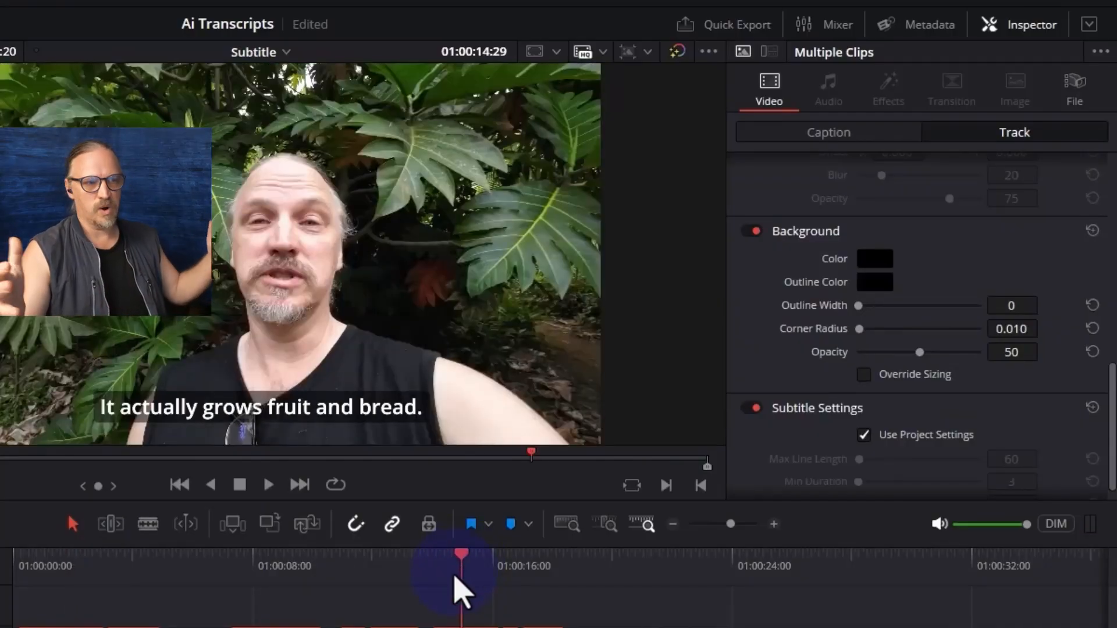
left_click(301, 570)
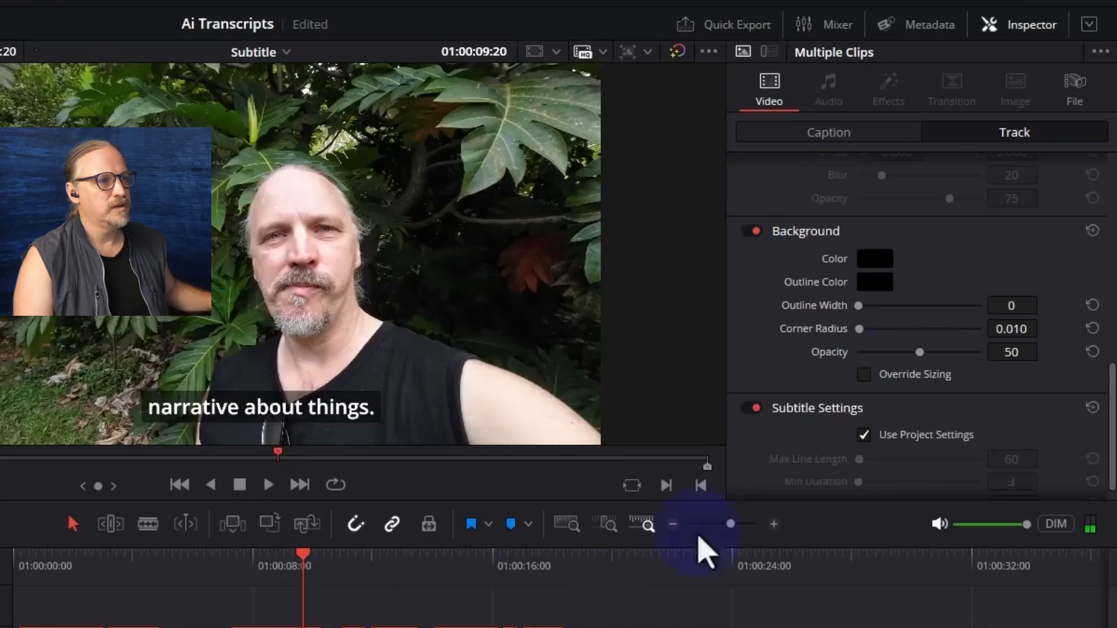
Override the caption background's automatic sizing and set its height to 0.092
left_click(864, 374)
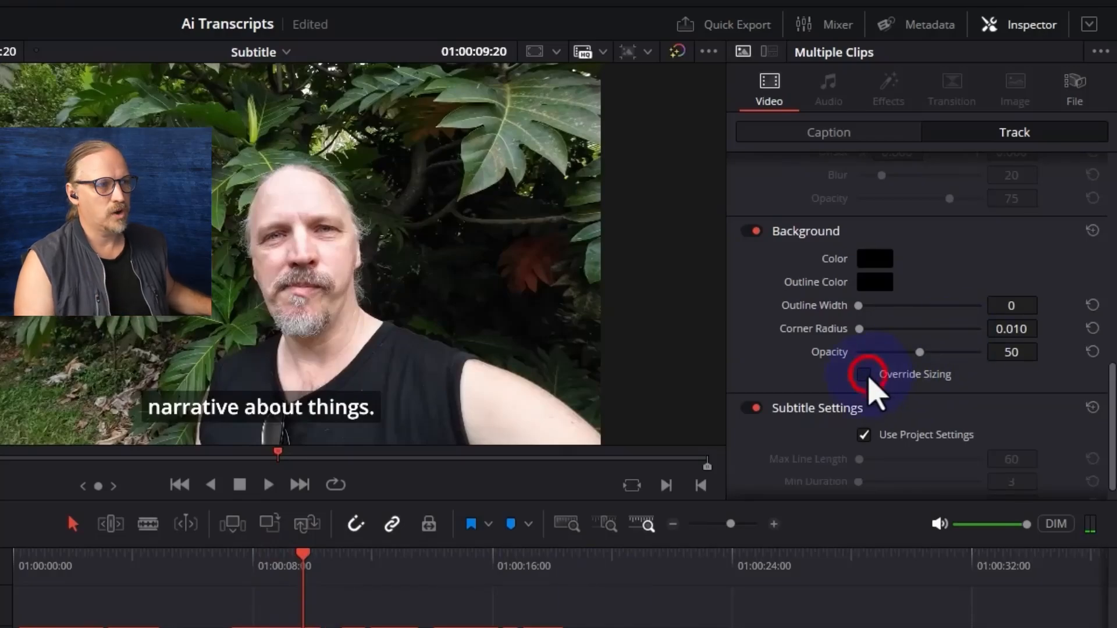
scroll(914, 428, "down", 1)
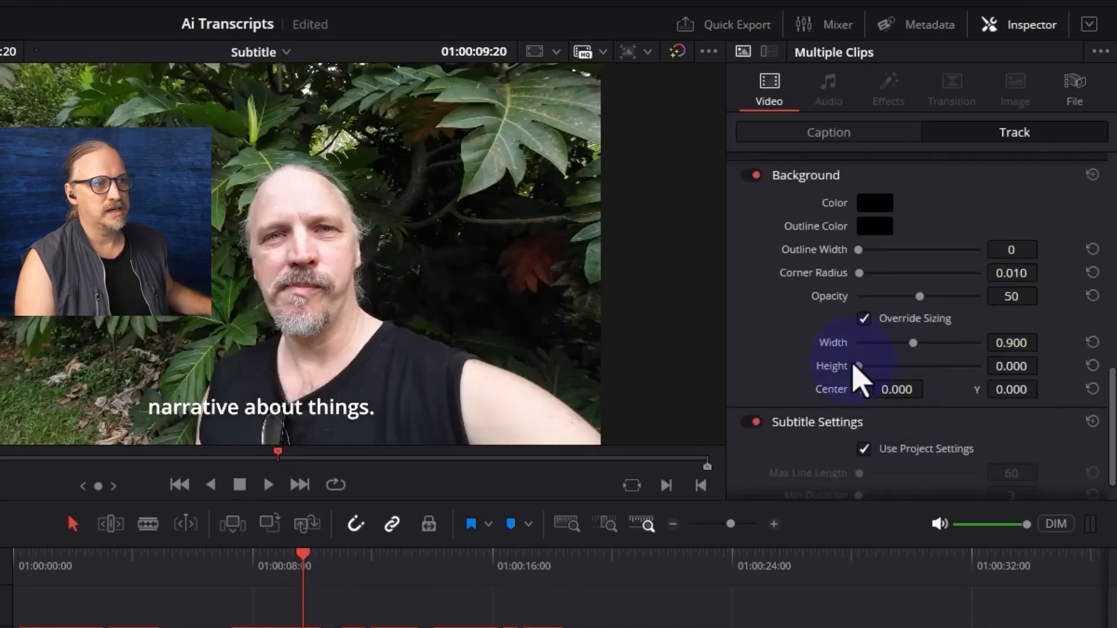
left_click_drag(859, 367, 866, 381)
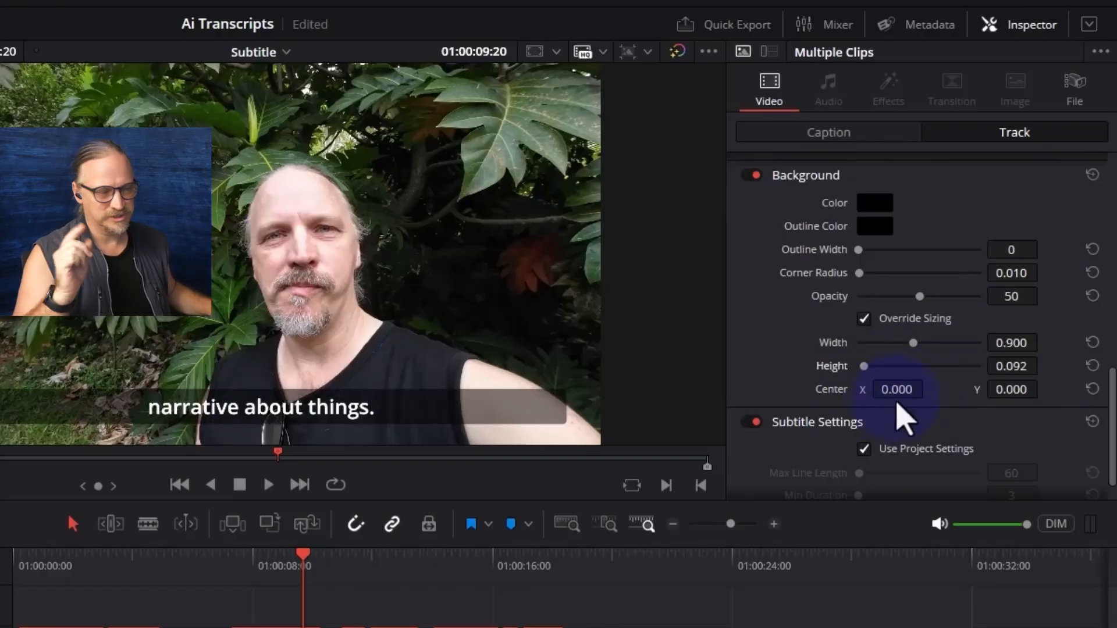
Set the caption background's height to 0.122 for the whole track and check its fit on captions further along the timeline
left_click_drag(864, 365, 866, 366)
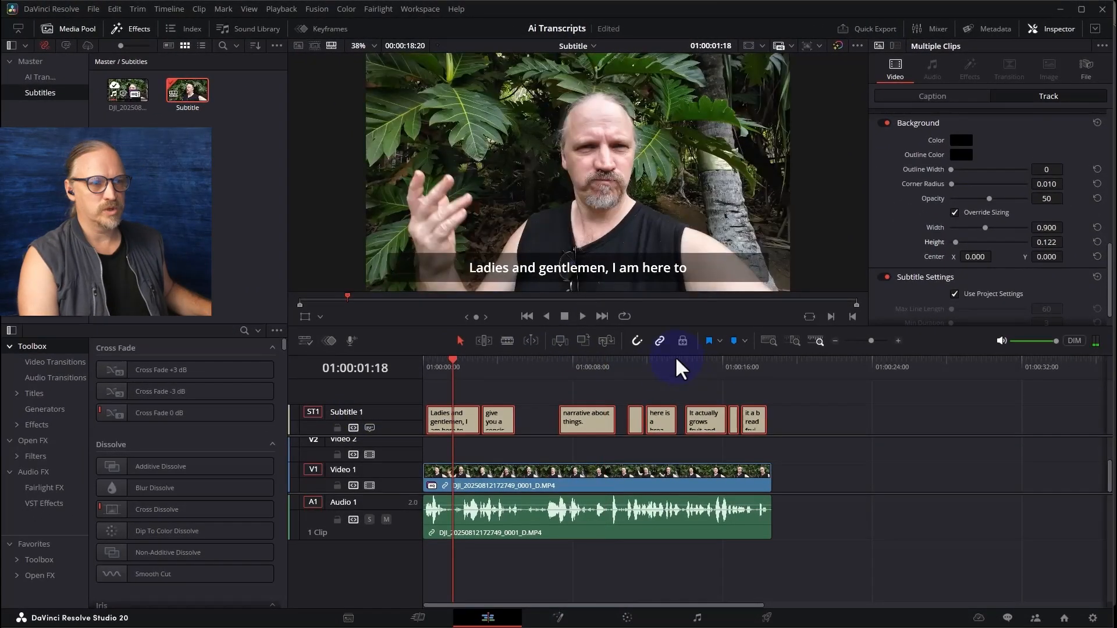
left_click(664, 364)
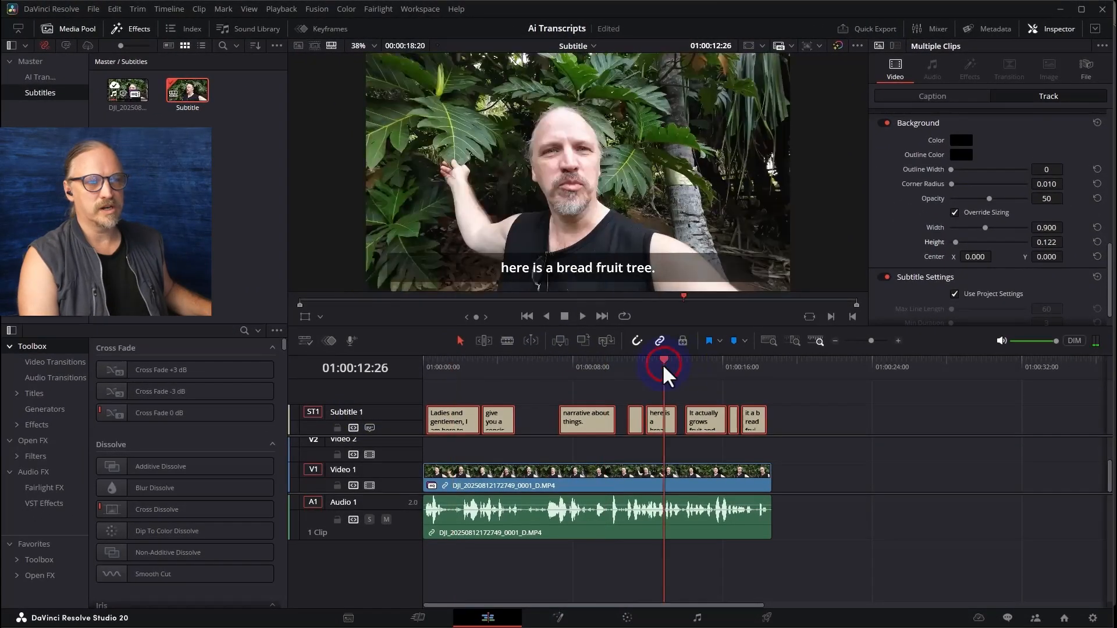
left_click(705, 363)
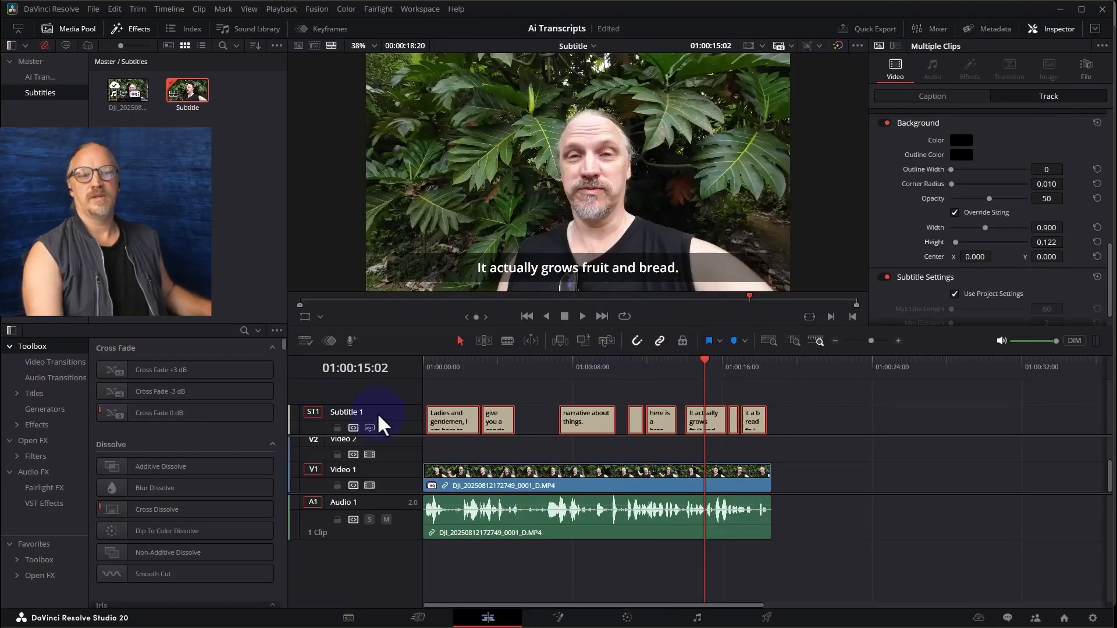
Rename the subtitle track as English and return the playhead to the opening caption
double_click(348, 412)
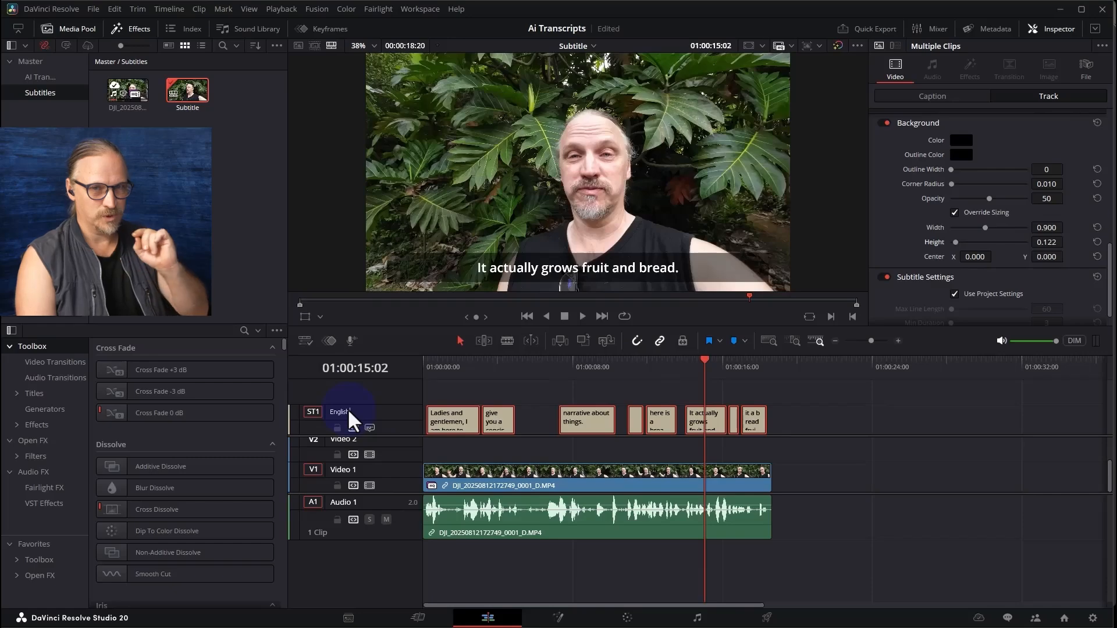
left_click(428, 377)
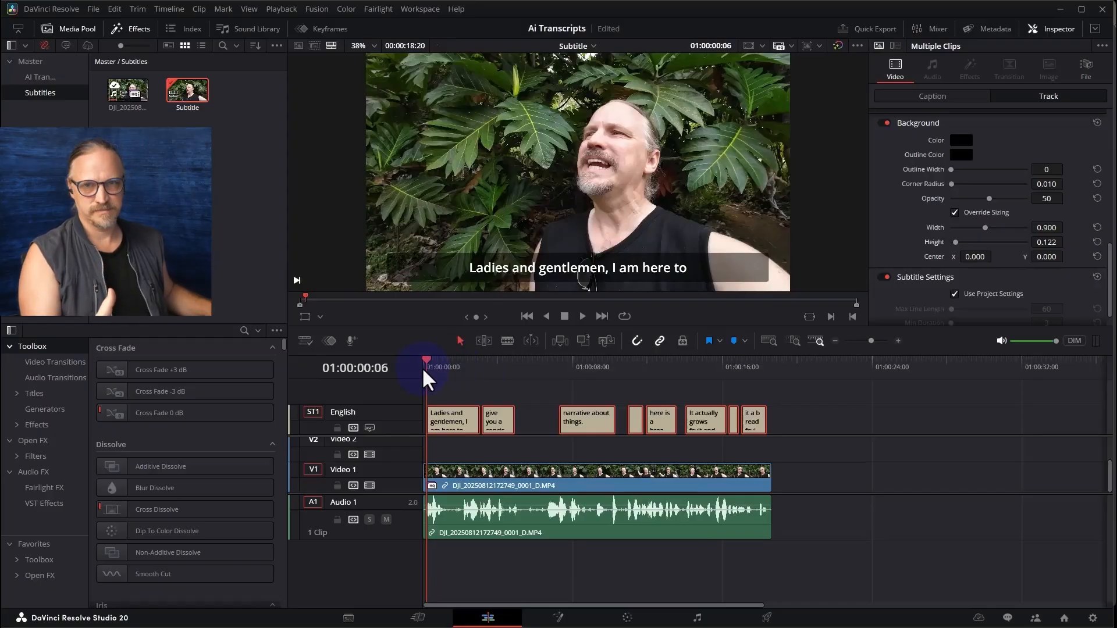
left_click(461, 366)
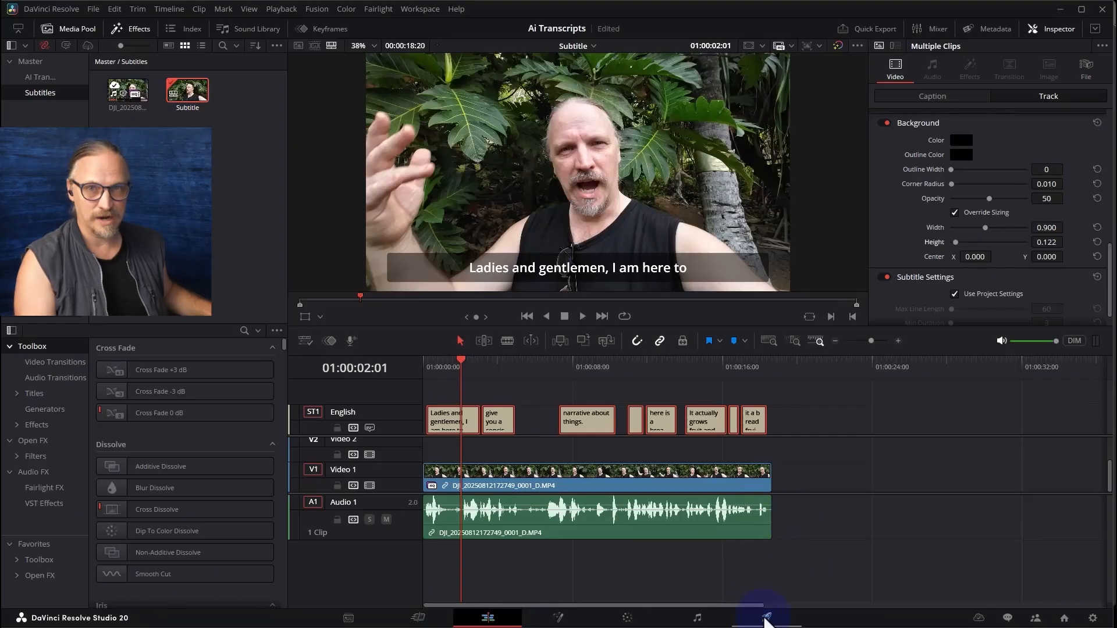
Switch to the Deliver page and load the H.265 Master render preset
left_click(768, 617)
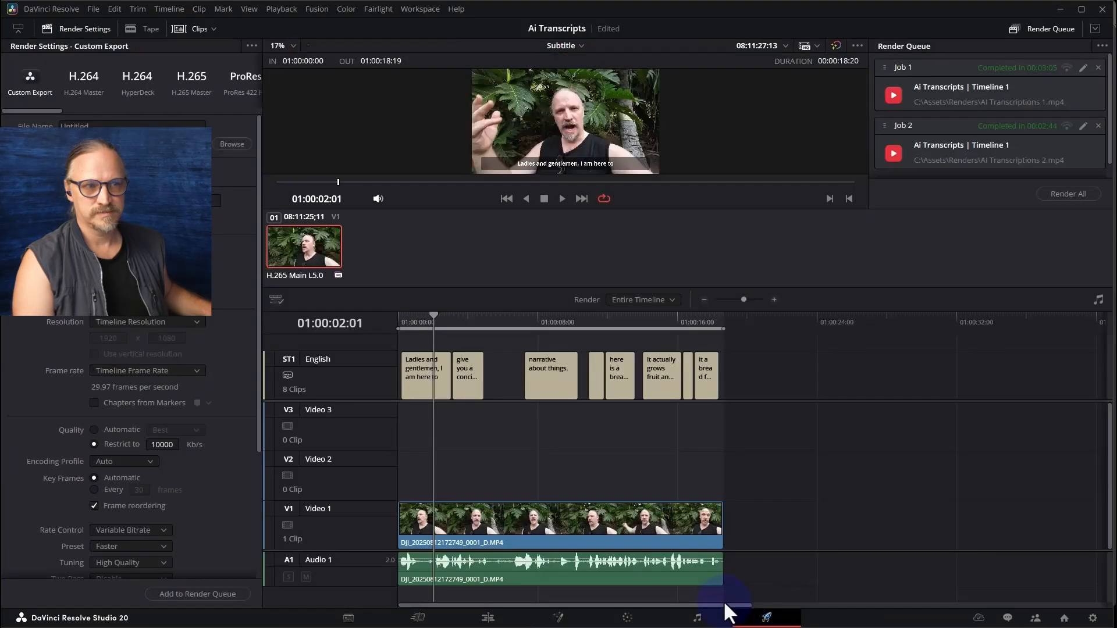
left_click(92, 78)
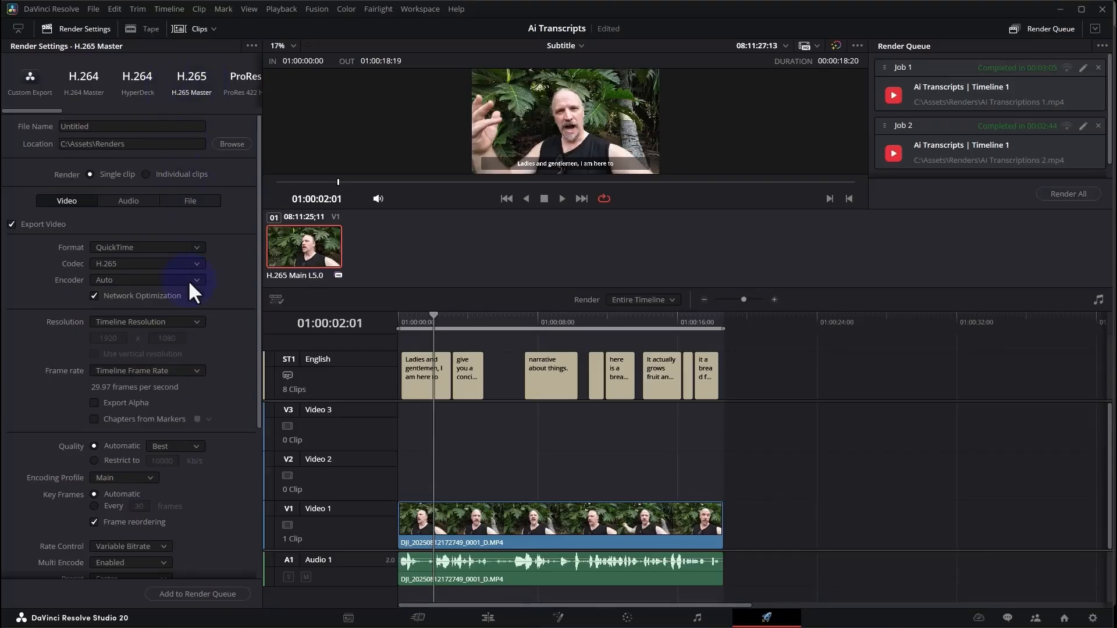
Enable subtitle export in the render's subtitle settings and choose SRT as the type of the separate file
scroll(208, 281, "down", 5)
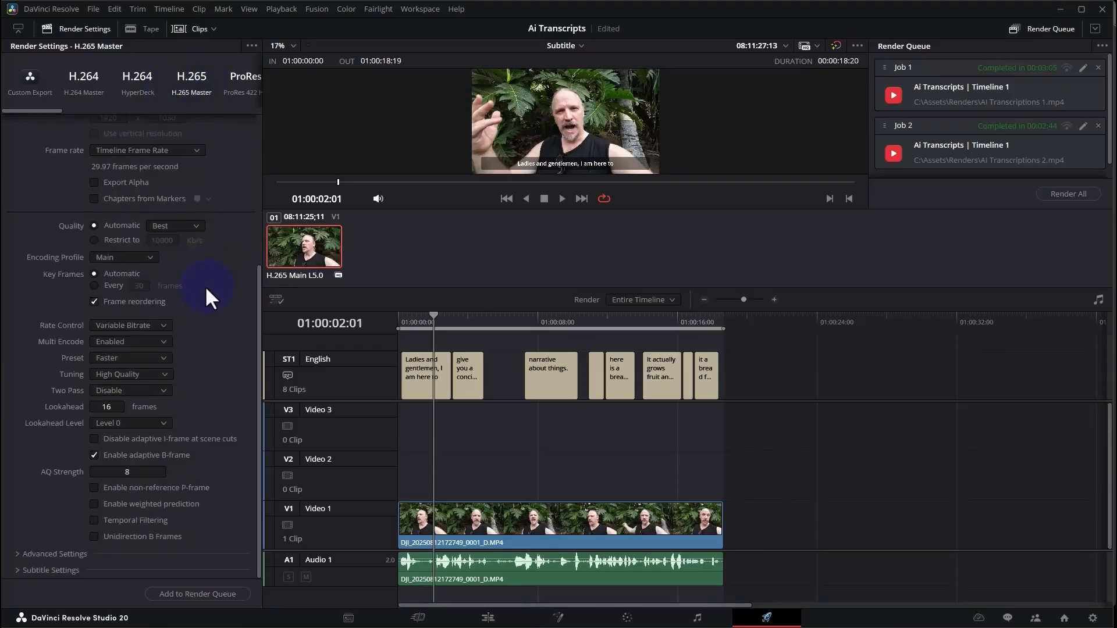
scroll(240, 542, "down", 1)
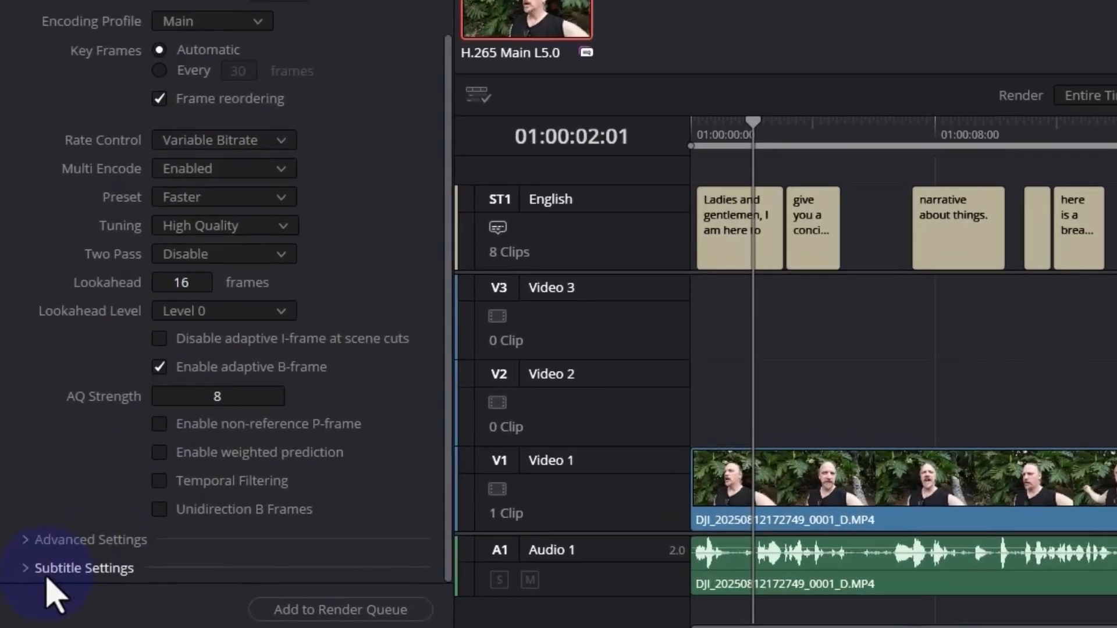
left_click(19, 569)
scroll(192, 461, "down", 3)
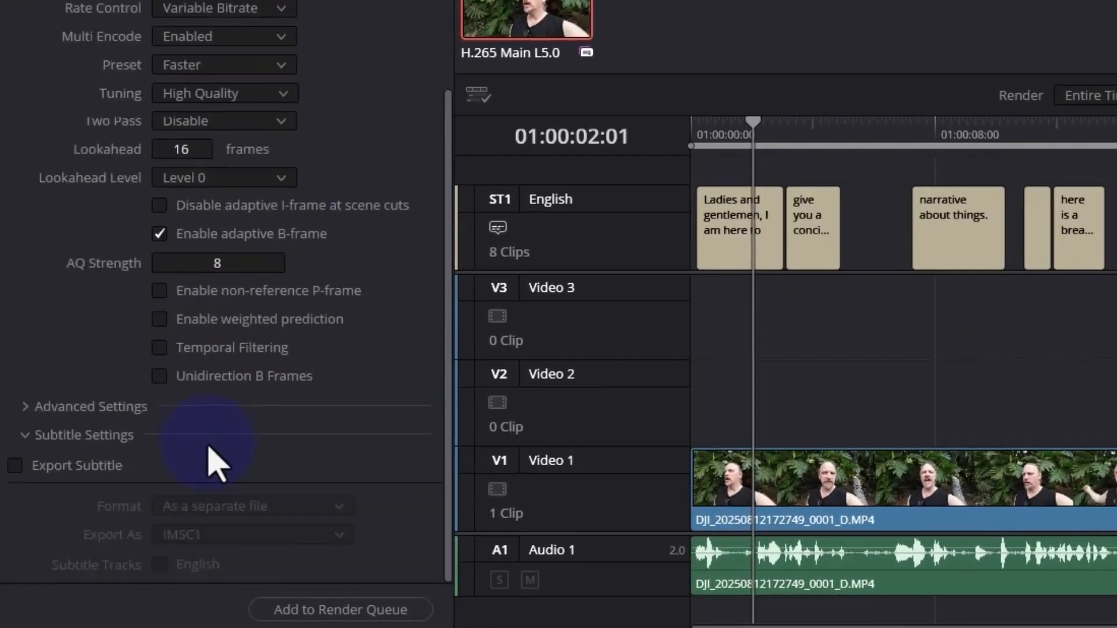
left_click(16, 466)
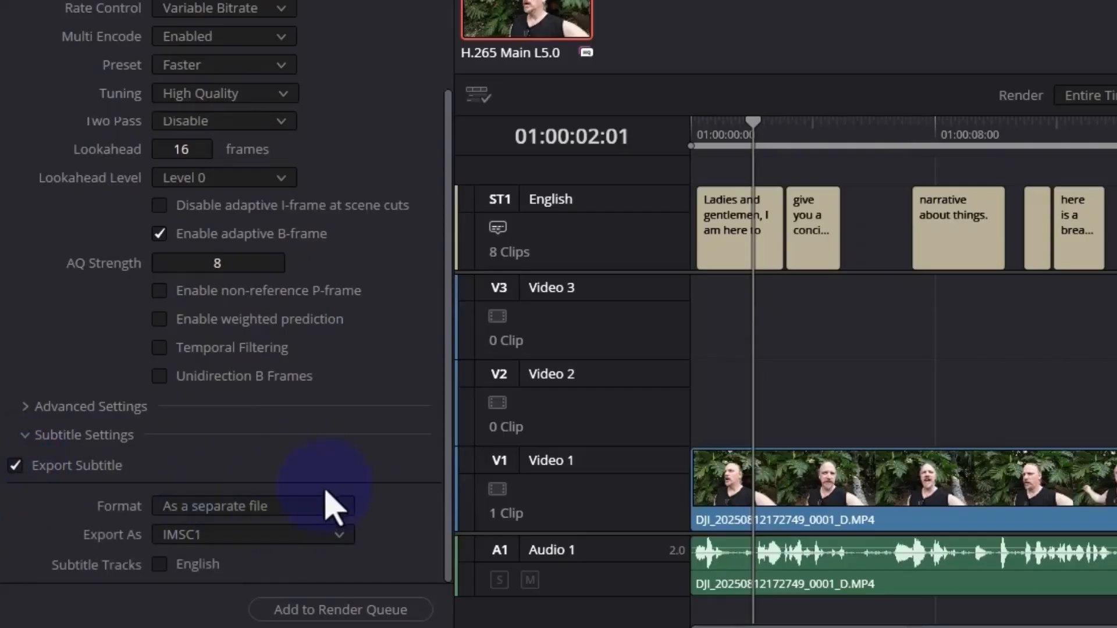
left_click(207, 538)
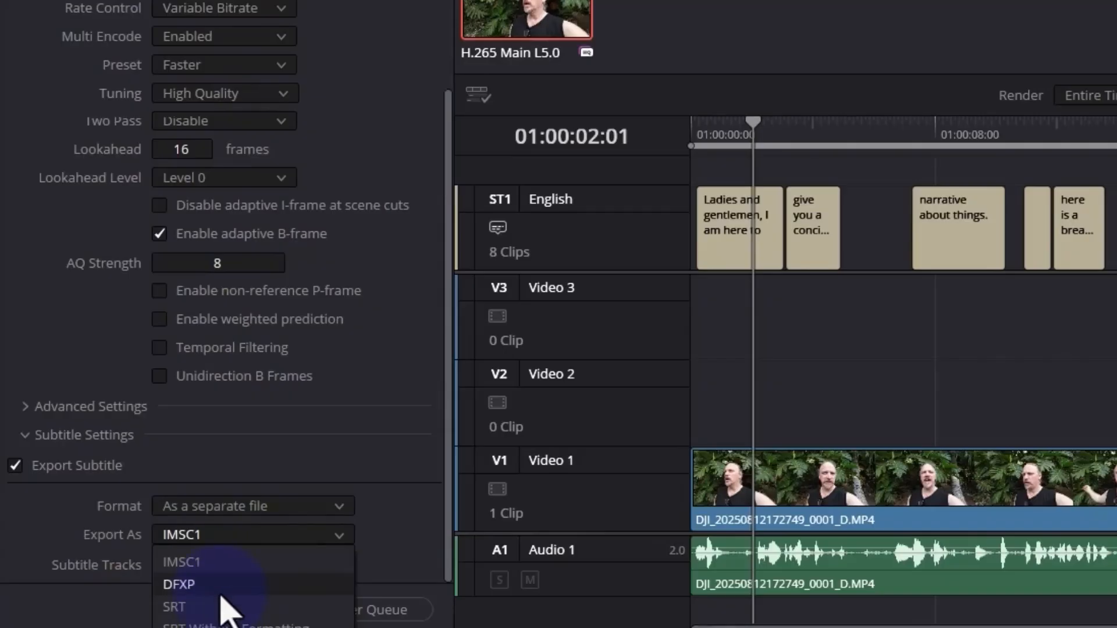
left_click(205, 609)
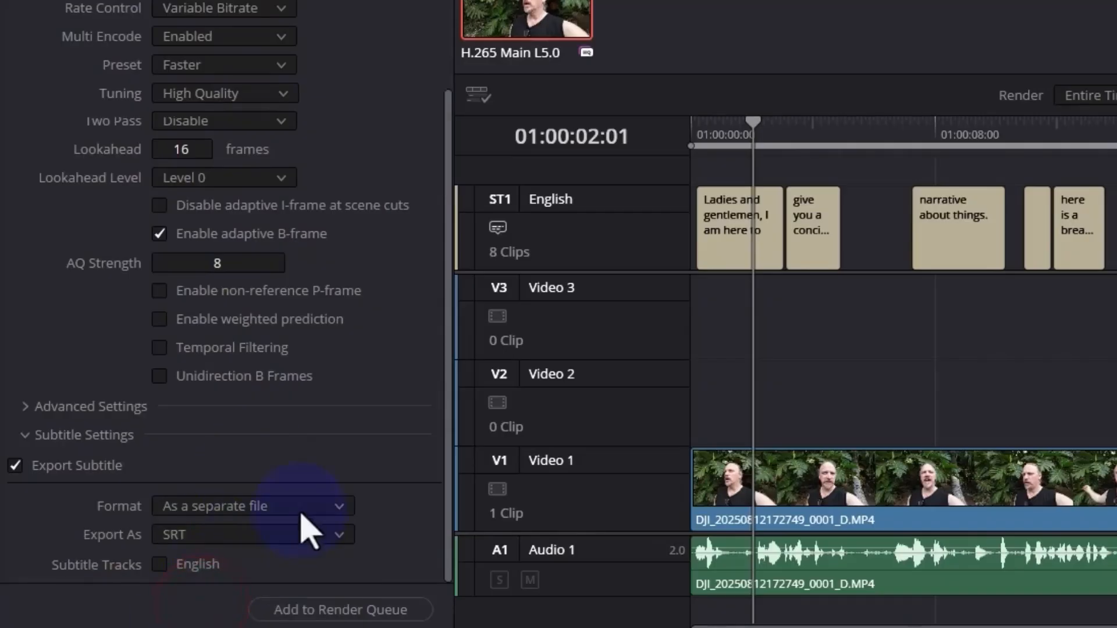
Try including the English subtitle track in the separate SRT export
scroll(267, 594, "up", 2)
scroll(124, 573, "down", 2)
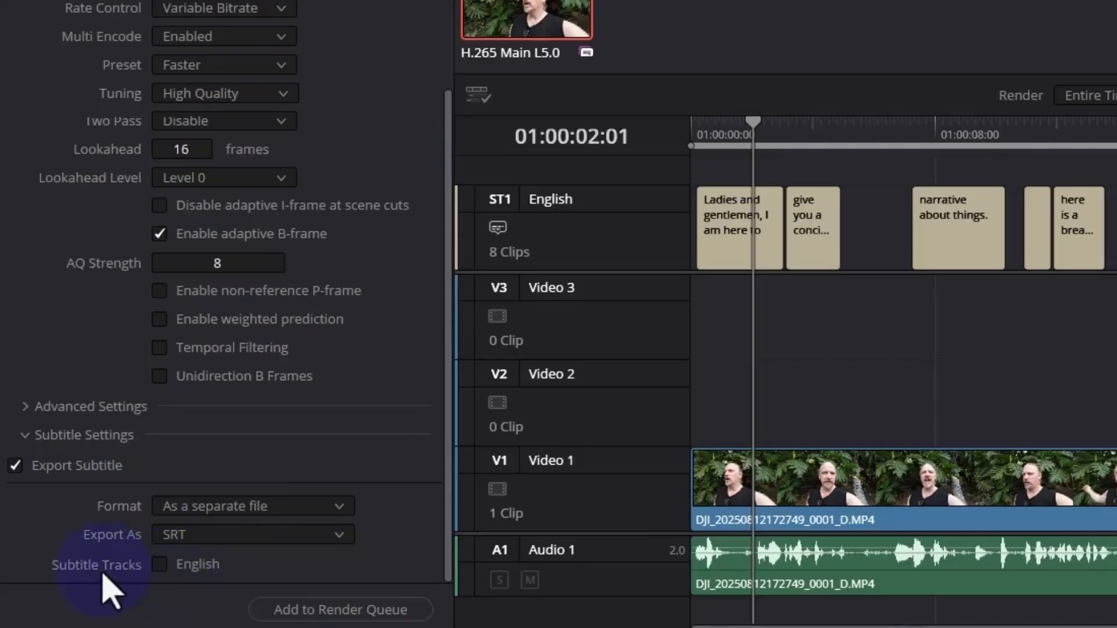
left_click(161, 564)
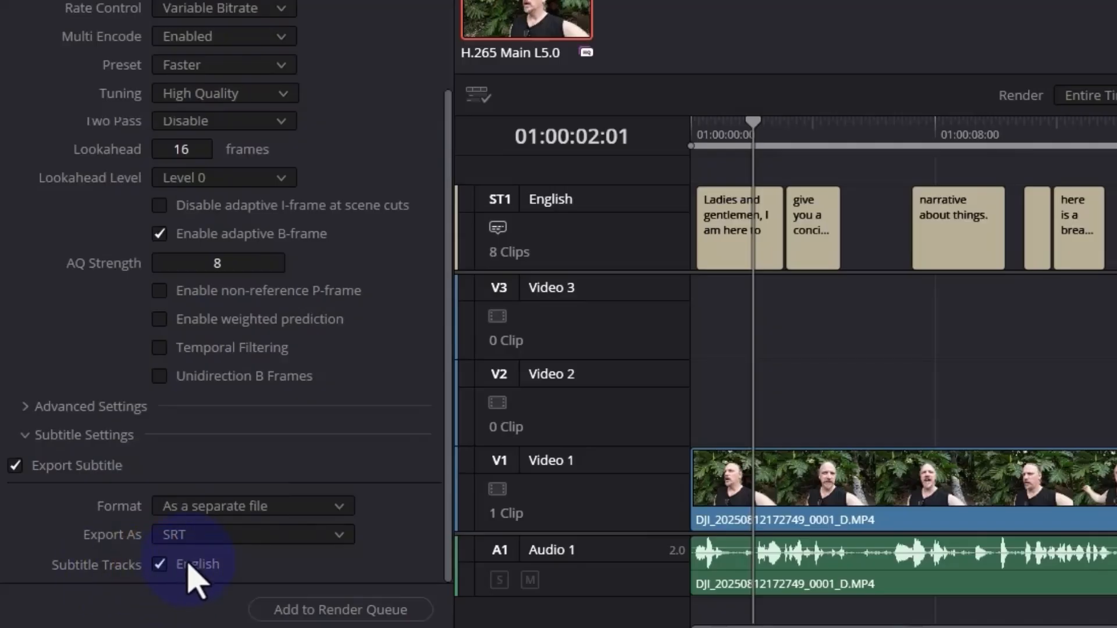
left_click(166, 563)
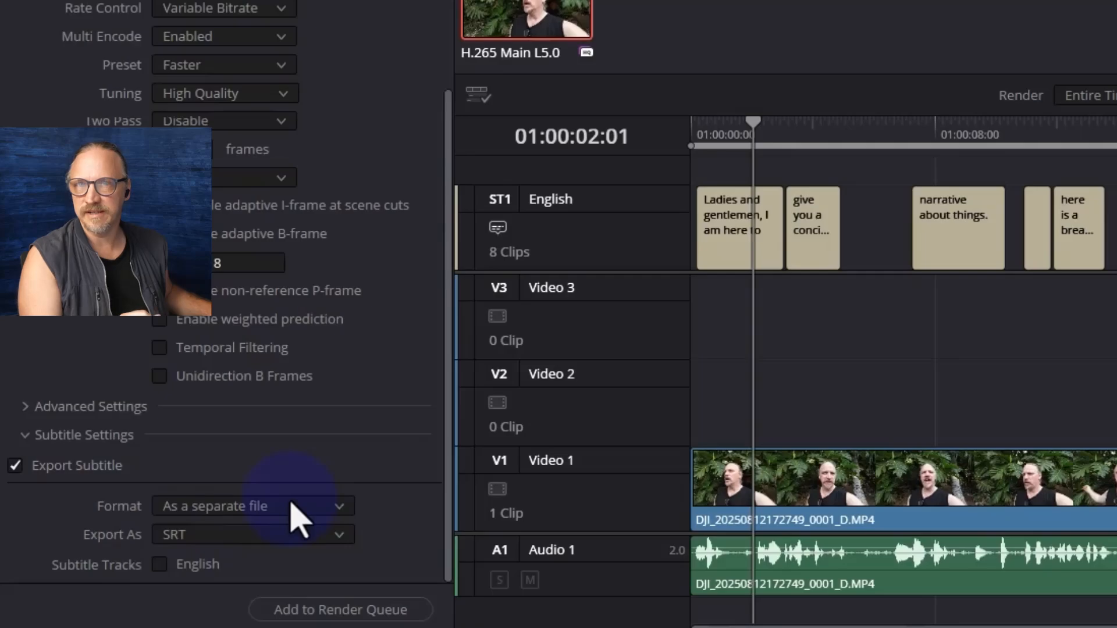
Set the subtitle export format to burn the captions into the video
left_click(256, 511)
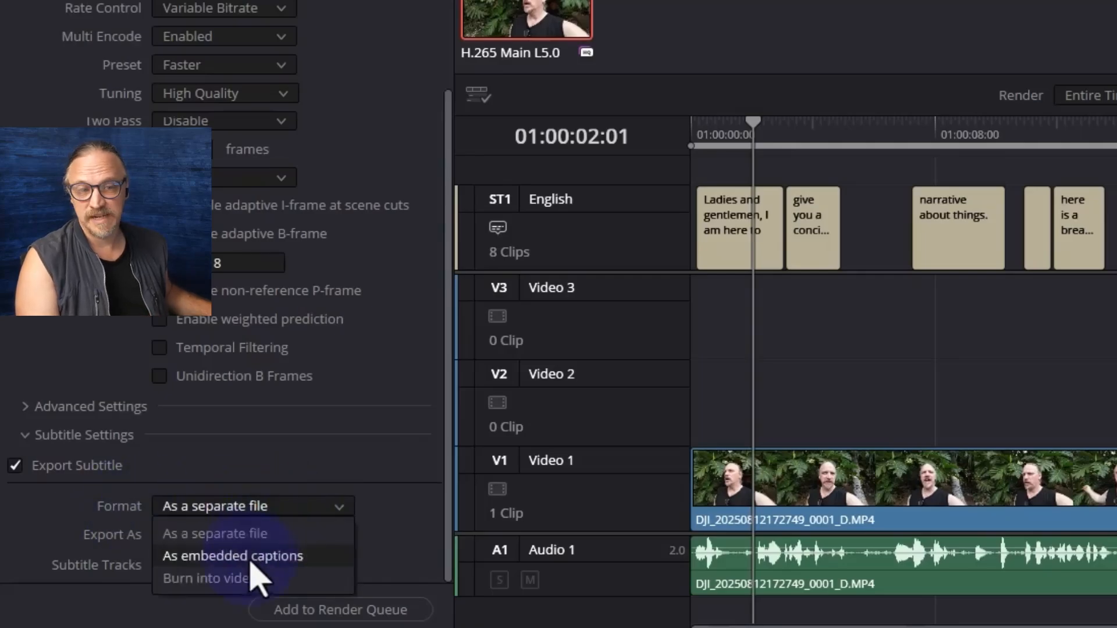
left_click(240, 585)
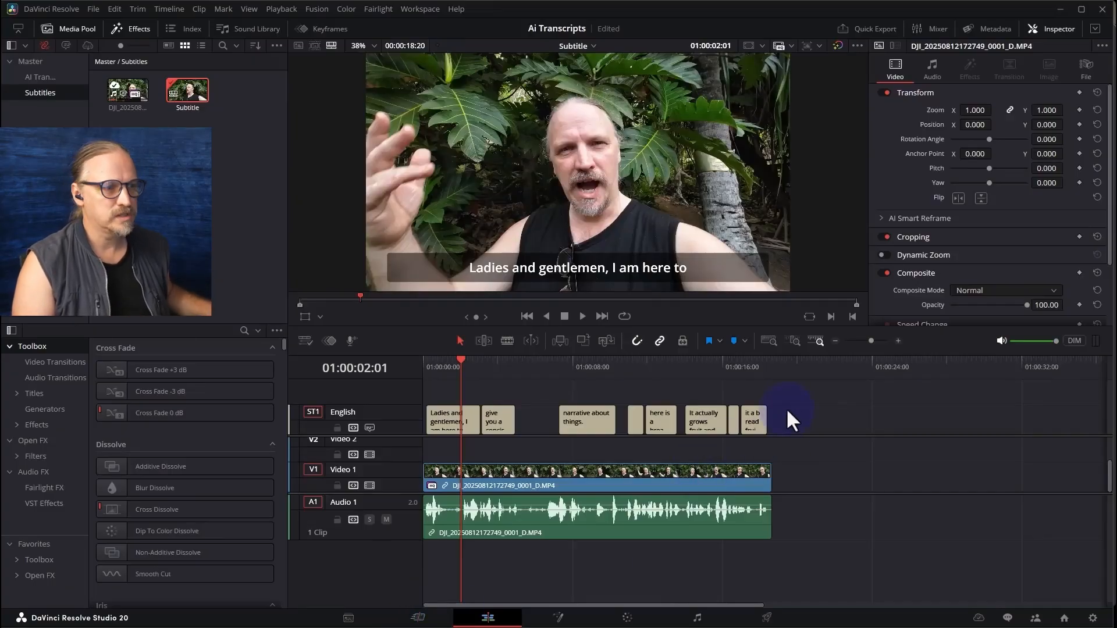
Add a second subtitle track and duplicate all the English captions onto it
right_click(400, 395)
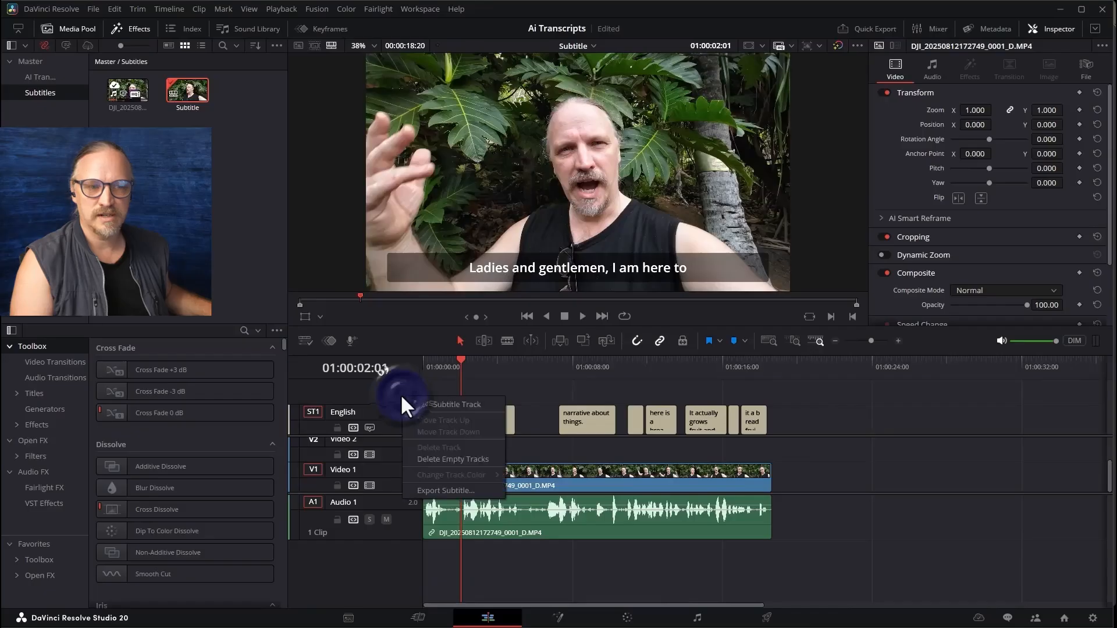
left_click(443, 401)
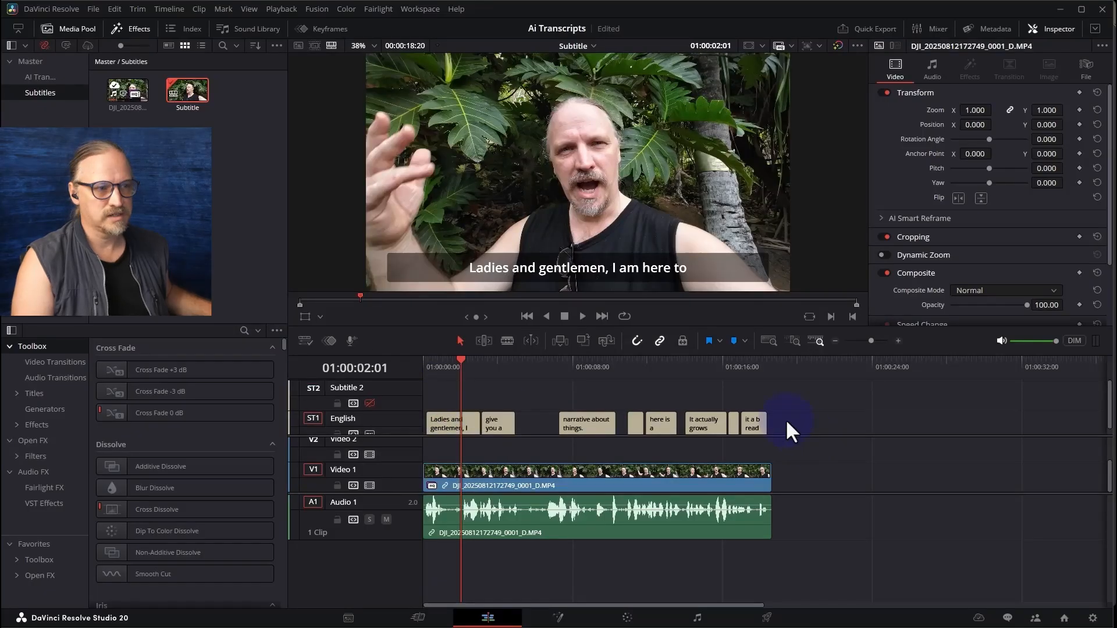
left_click_drag(783, 420, 410, 422)
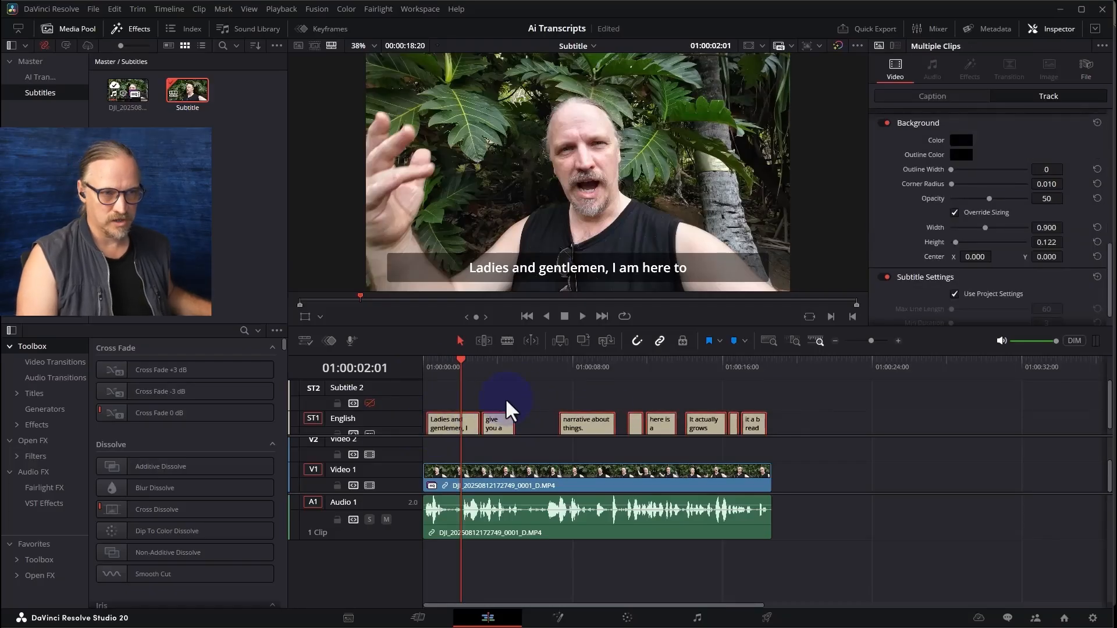
left_click_drag(458, 424, 451, 400)
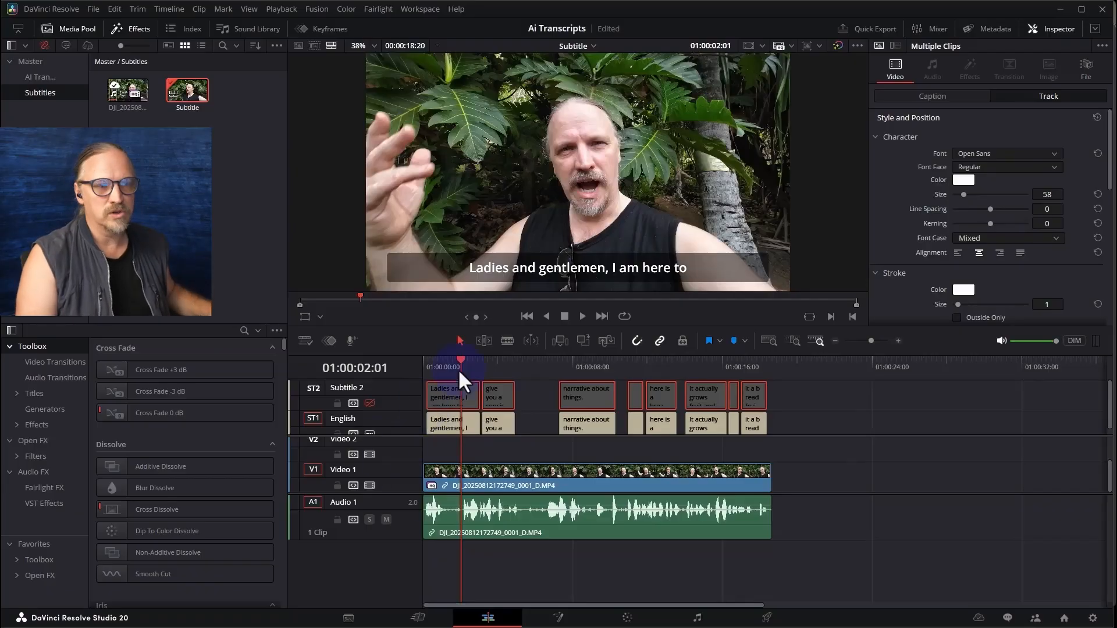
Alternate the display between the English and Subtitle 2 tracks to compare their captions, leaving Subtitle 2 enabled
left_click(369, 403)
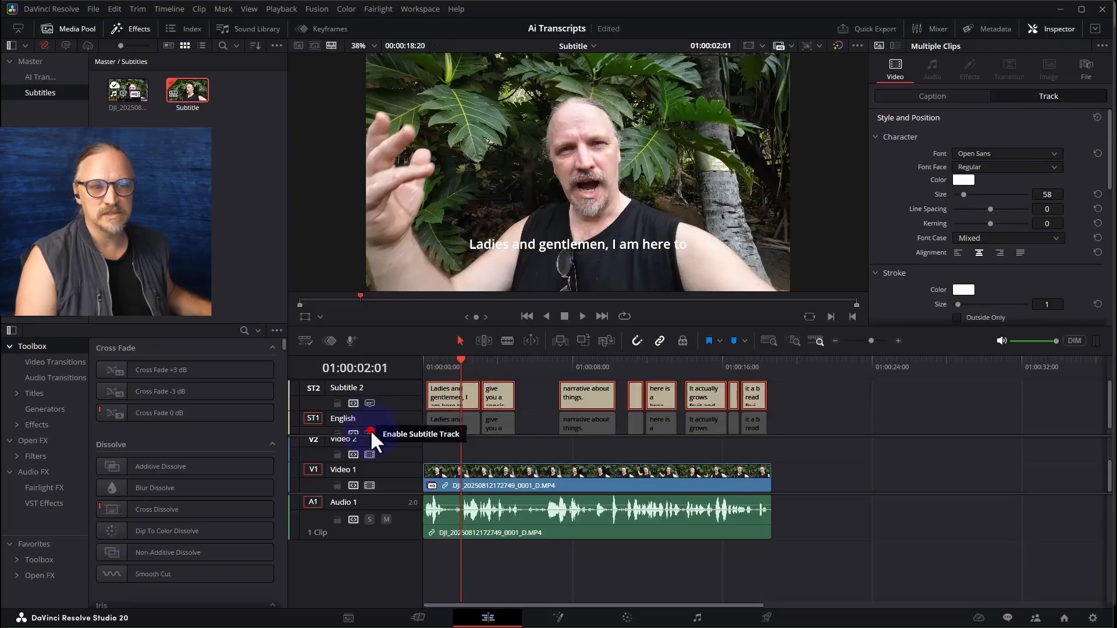
left_click(368, 434)
left_click(368, 403)
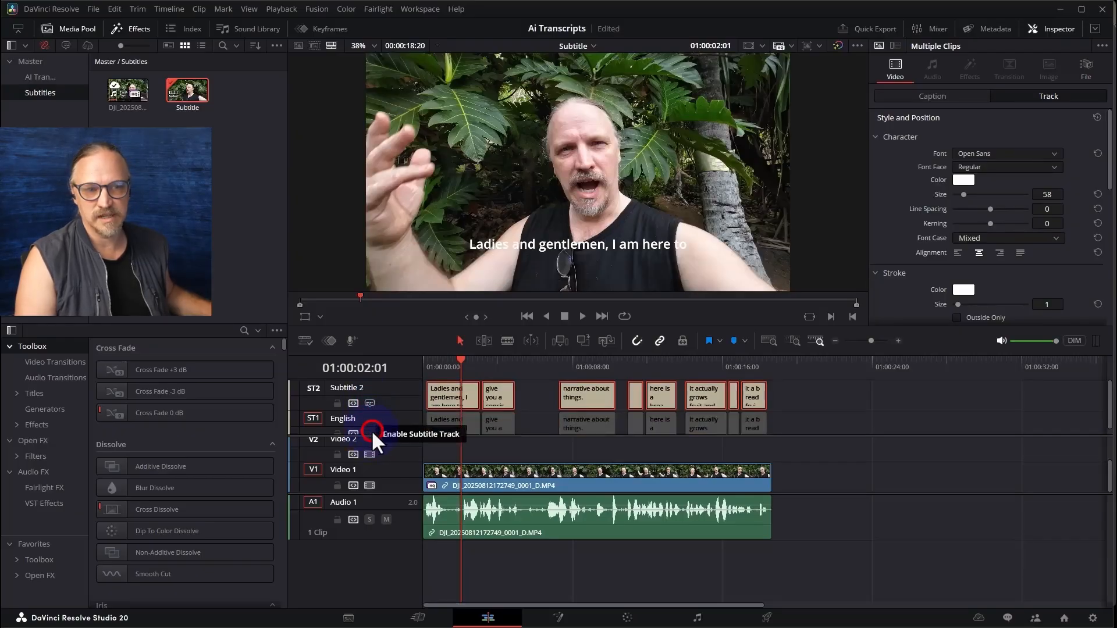
left_click(370, 434)
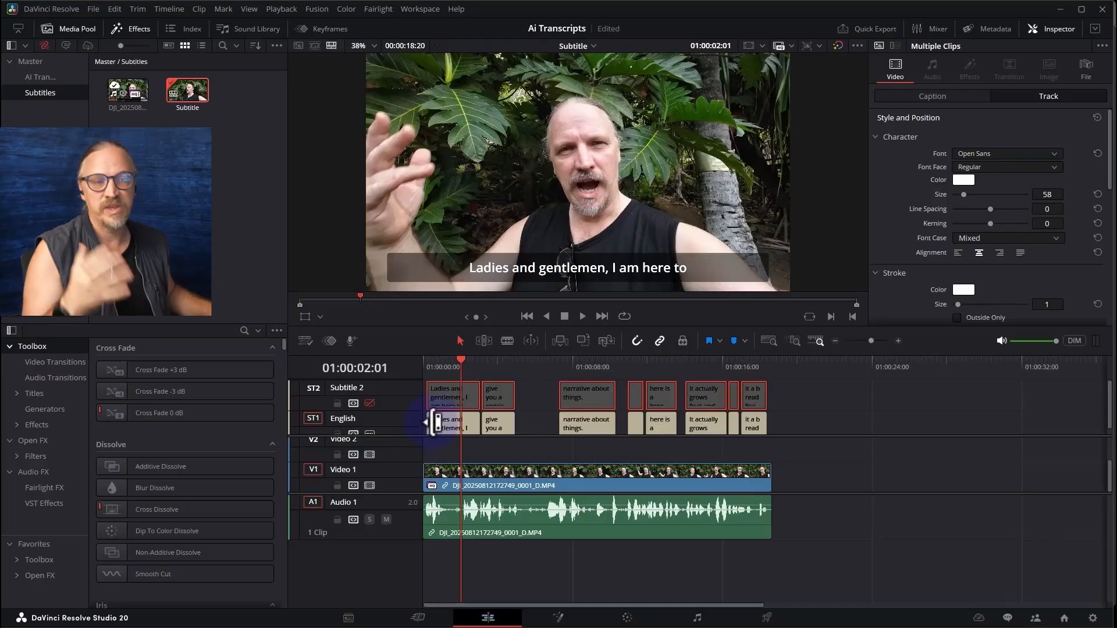
left_click(369, 403)
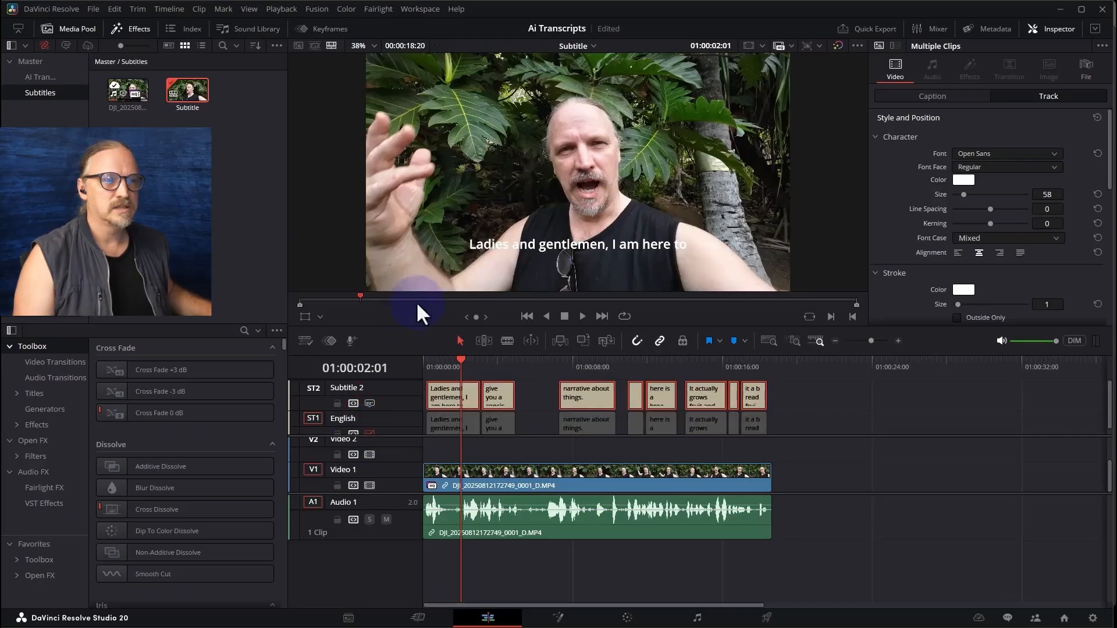
Select all captions on Subtitle 2 and lower the track's vertical text position to about the English captions' level
left_click_drag(791, 393, 399, 395)
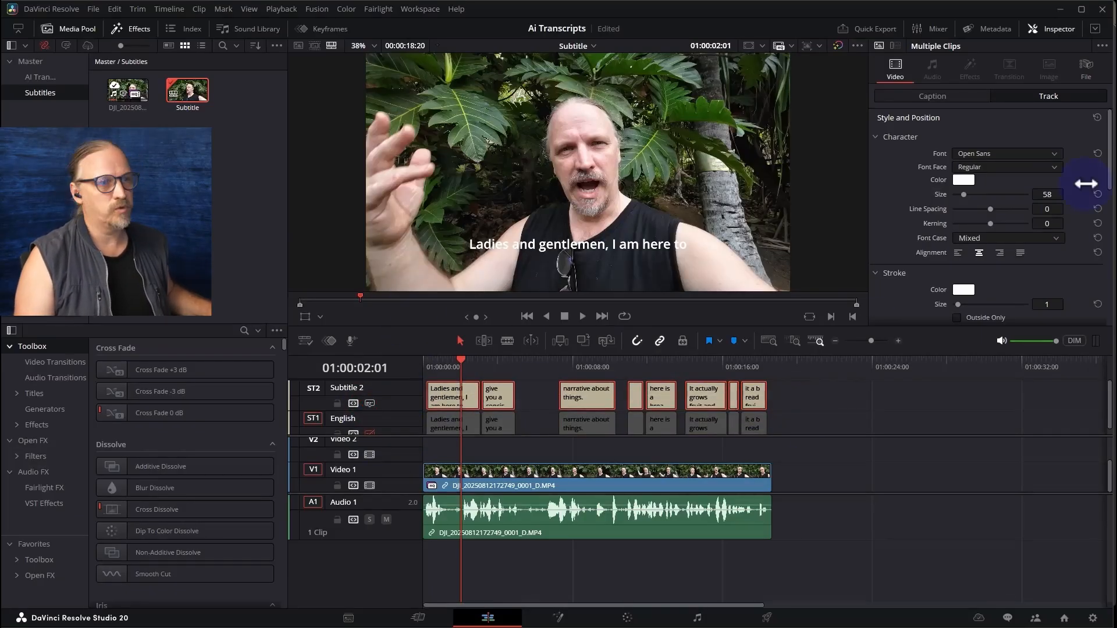
scroll(1026, 244, "down", 5)
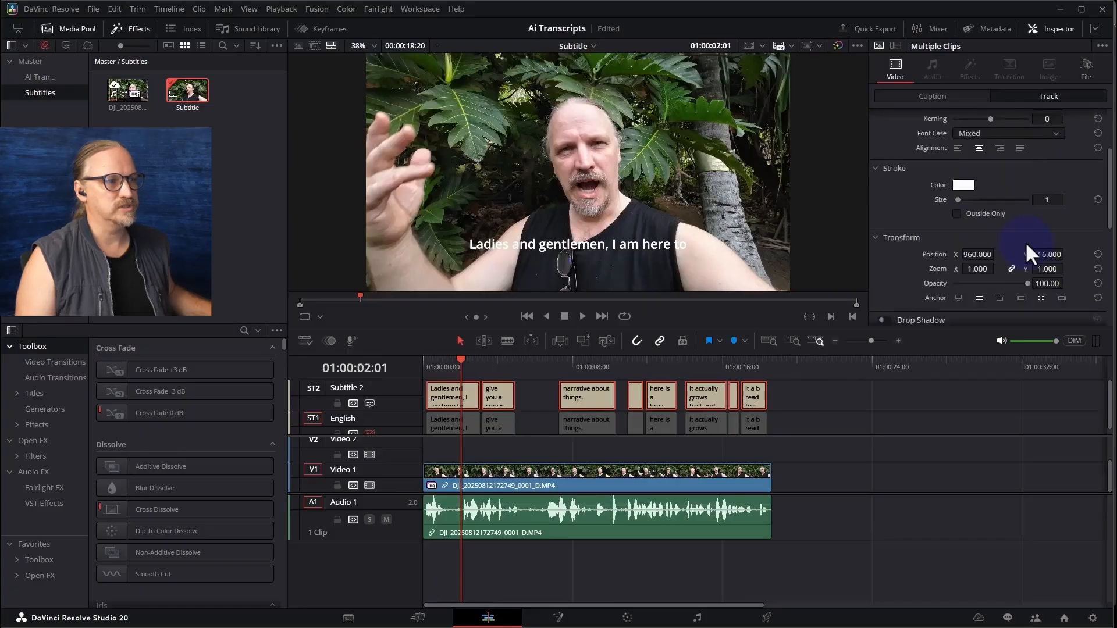
left_click_drag(1046, 230, 982, 224)
Compare the caption position on both subtitle tracks and examine the English track's transform and background settings
left_click(361, 430)
left_click(370, 433)
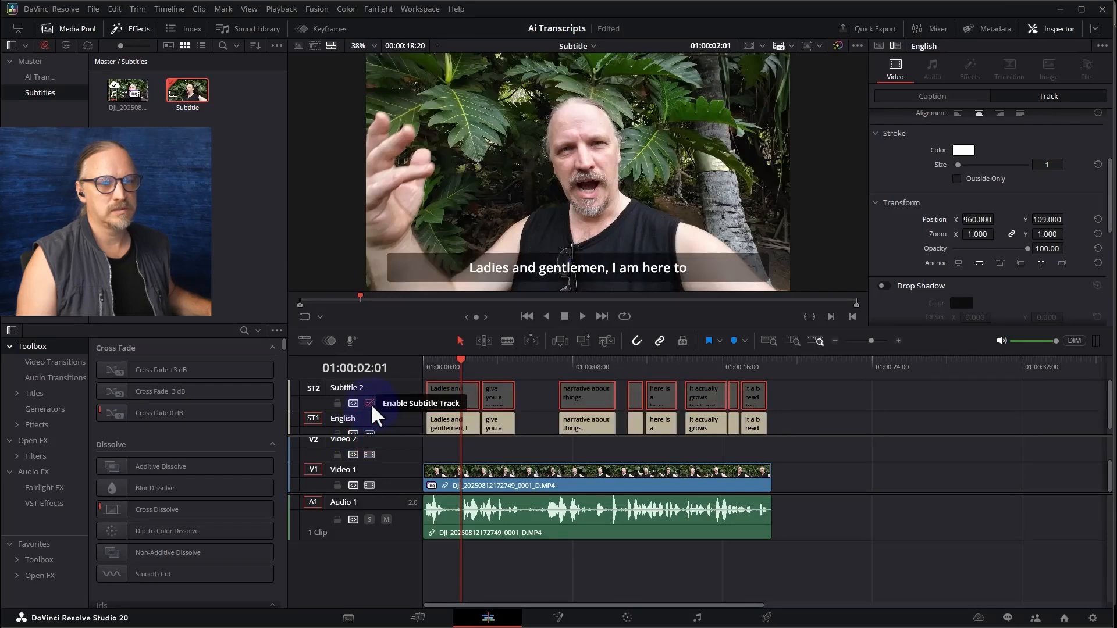
left_click(370, 403)
scroll(1001, 213, "down", 4)
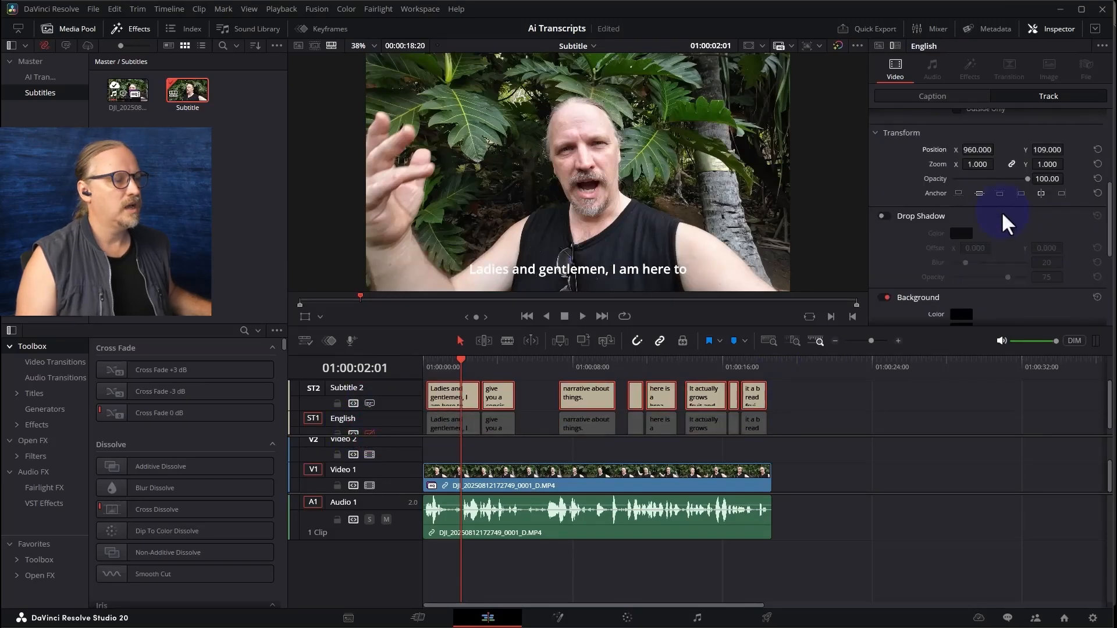
scroll(1004, 216, "down", 2)
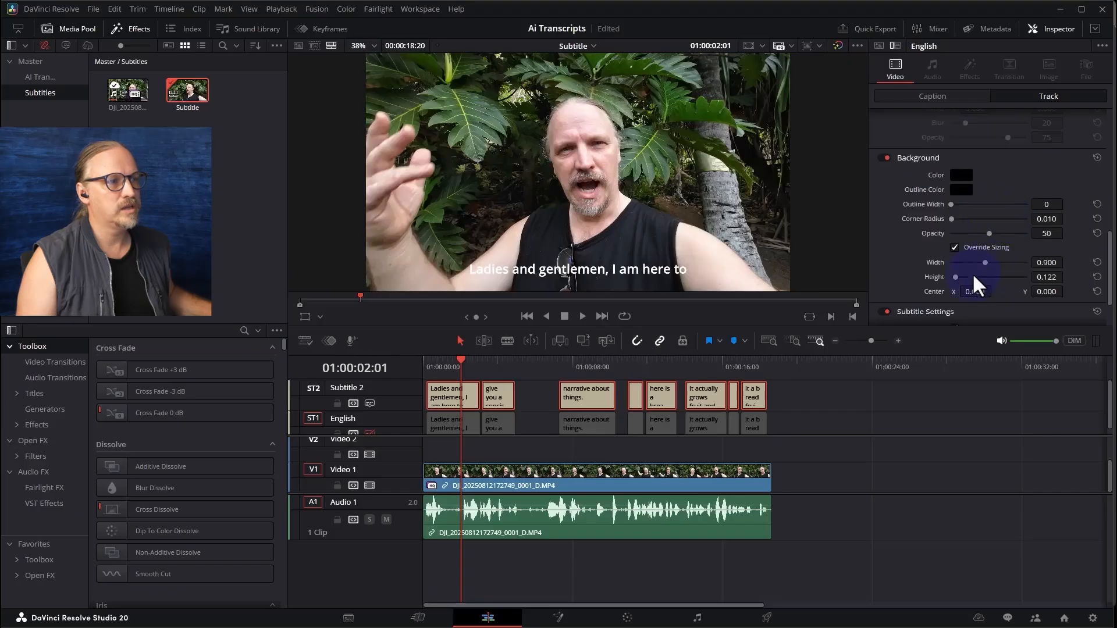
scroll(983, 280, "down", 1)
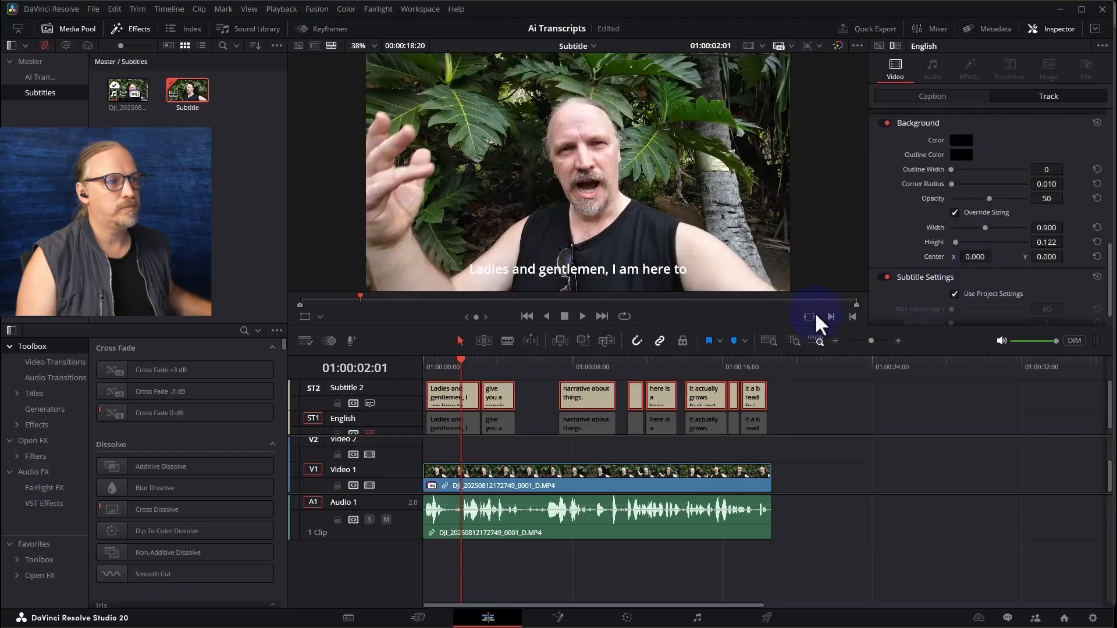
Override the caption background sizing on the Subtitle 2 track and set its height to 0.137
left_click(459, 398)
left_click(953, 232)
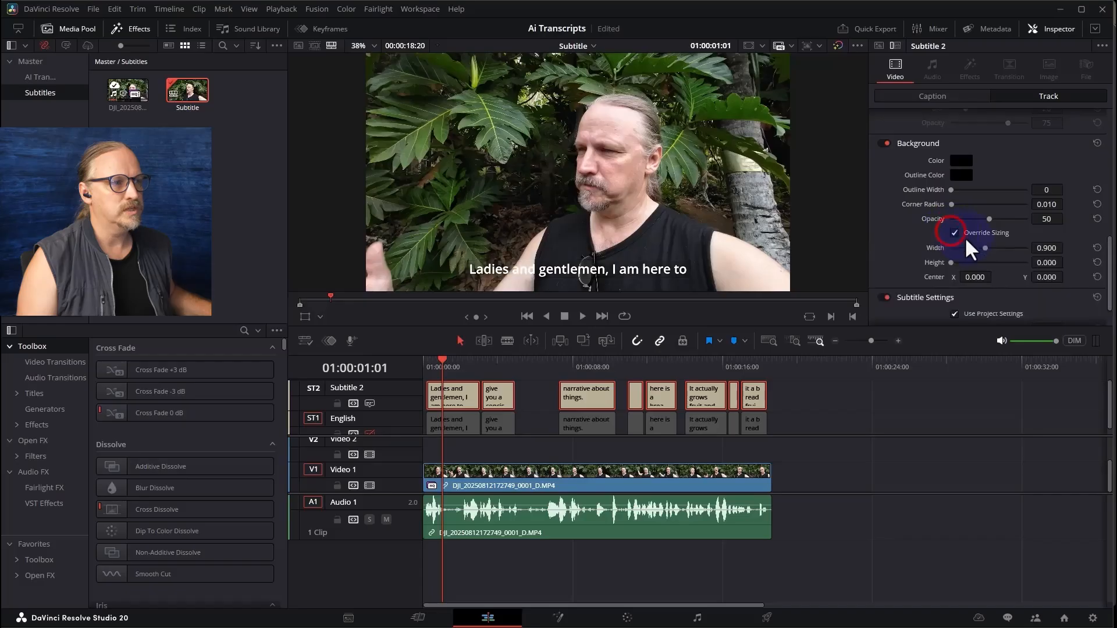
left_click_drag(952, 263, 957, 263)
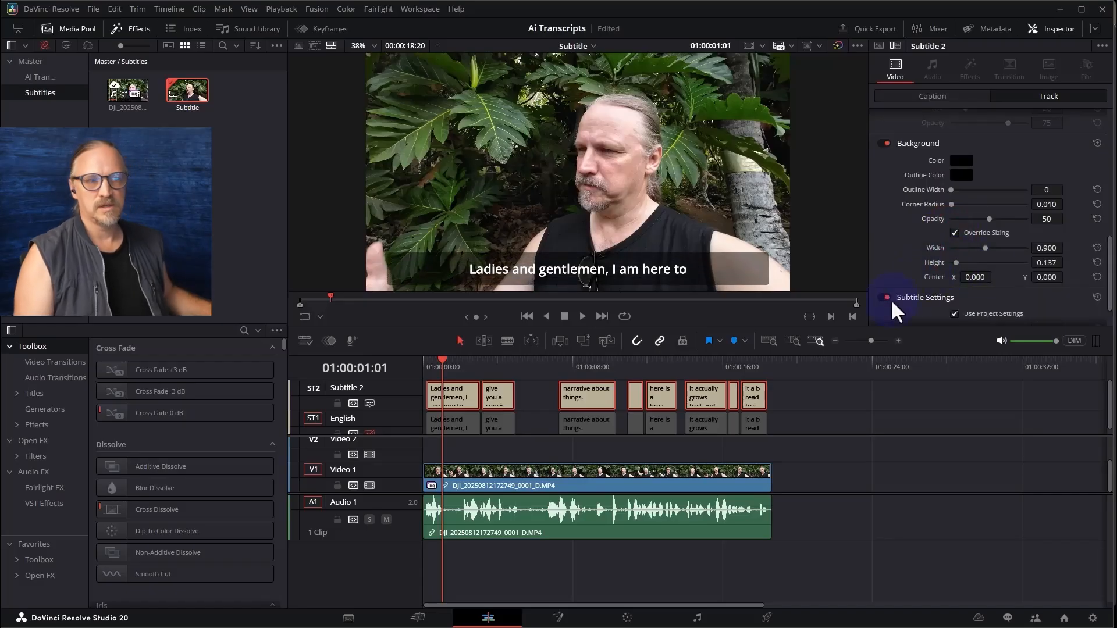
Open the first caption on the Subtitle 2 track and copy its text
scroll(1005, 182, "up", 5)
scroll(1006, 181, "up", 3)
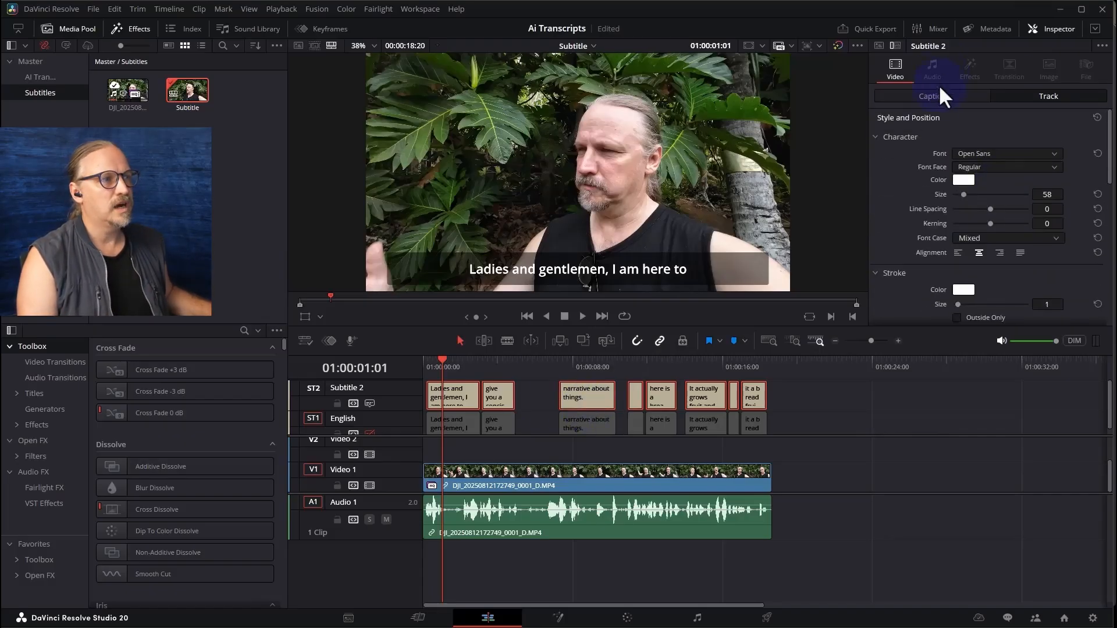
left_click(933, 96)
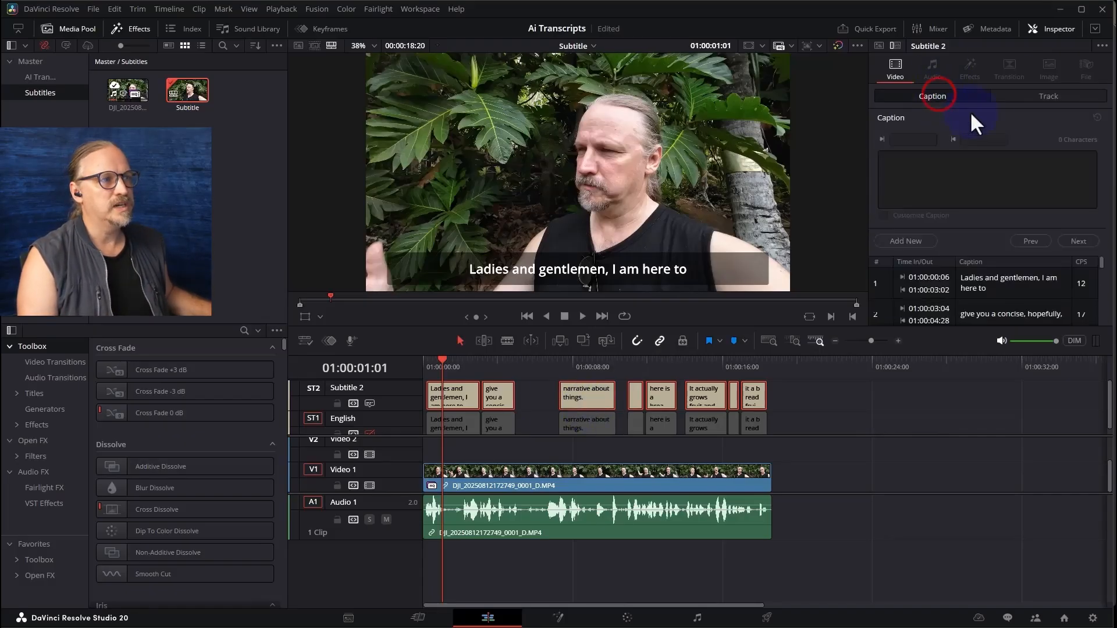
left_click(530, 391)
left_click_drag(1045, 159, 865, 163)
key("ctrl+c")
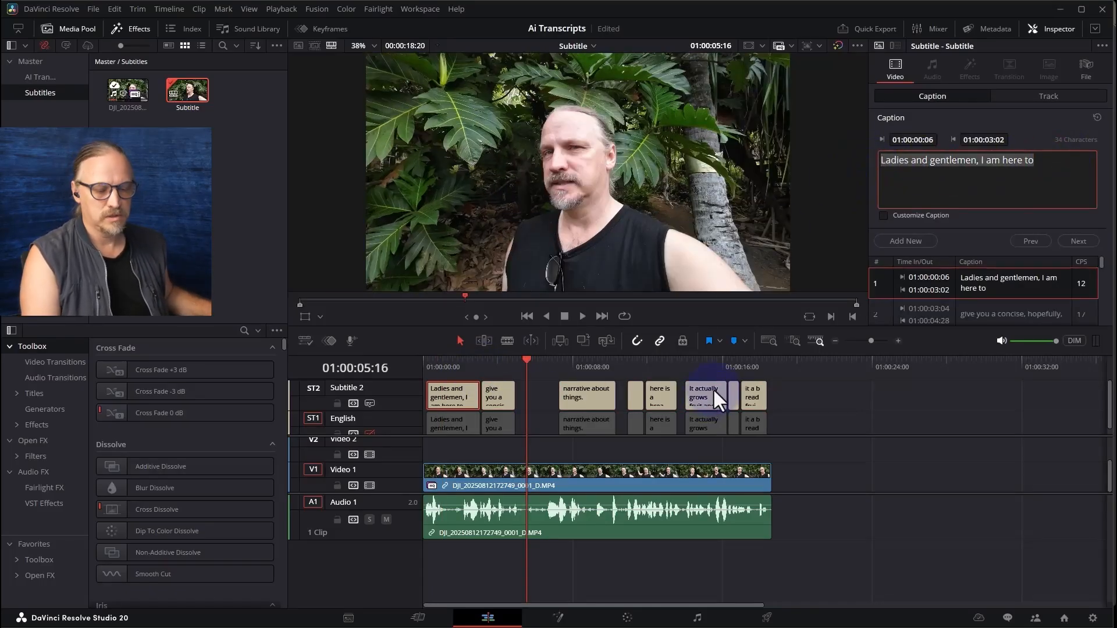
Switch to the Elvish Translator page in the browser, transliterate "Ladies and gentlemen, I am here to" and copy the Elvish result
key("alt+Tab")
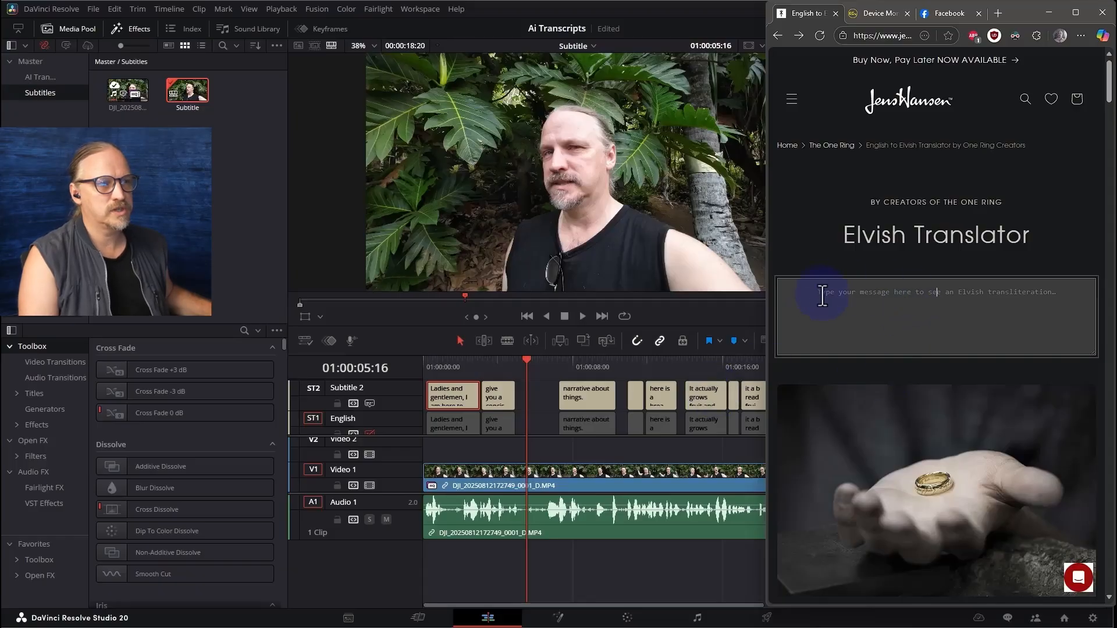
left_click(936, 307)
key("ctrl+v")
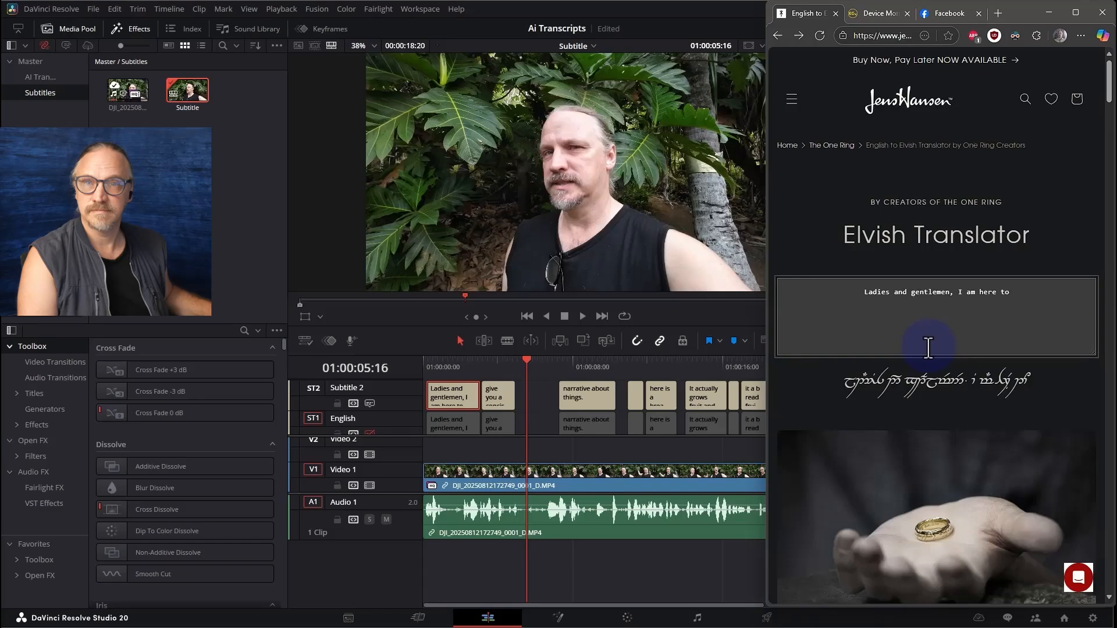
left_click_drag(1028, 378, 842, 376)
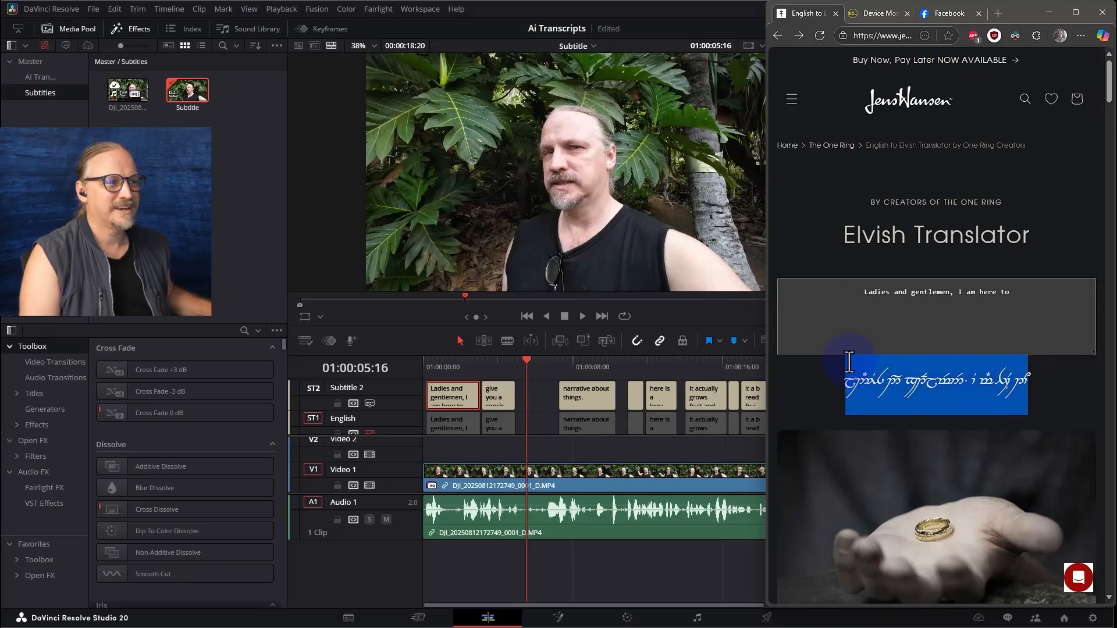
Back in DaVinci Resolve, replace the first Subtitle 2 caption's text with the copied Elvish transliteration
left_click(459, 403)
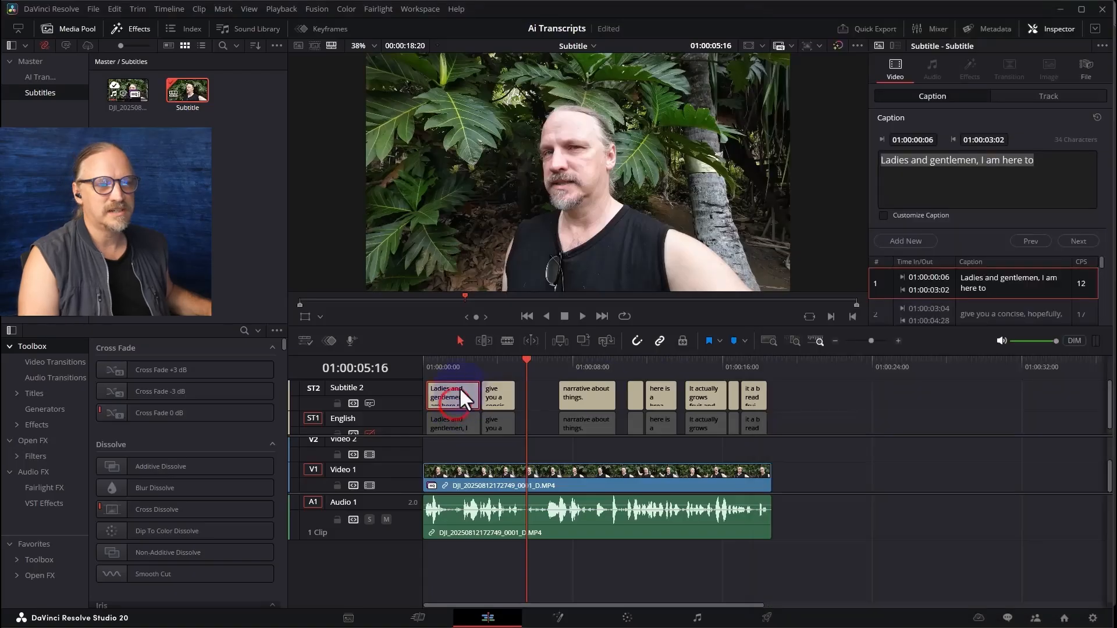
left_click(460, 365)
left_click_drag(1041, 162, 867, 164)
type("j2#lT8 2P x1Fpjt$5$= `B t# 97VË 1`N")
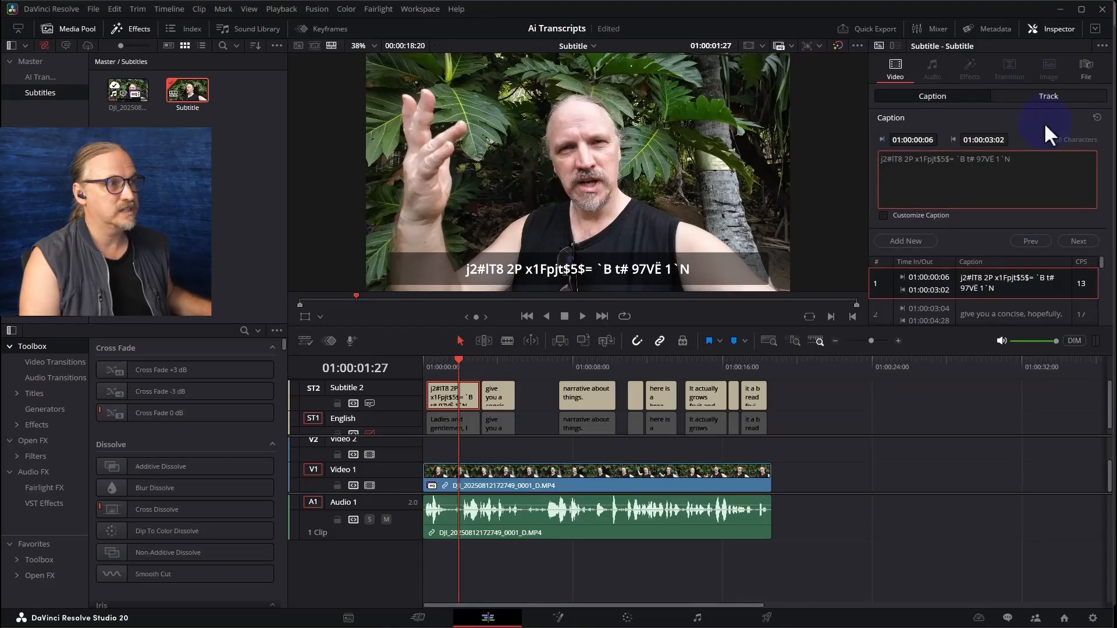
Set the Subtitle 2 track's font to Tengwar Annatar
left_click(1047, 98)
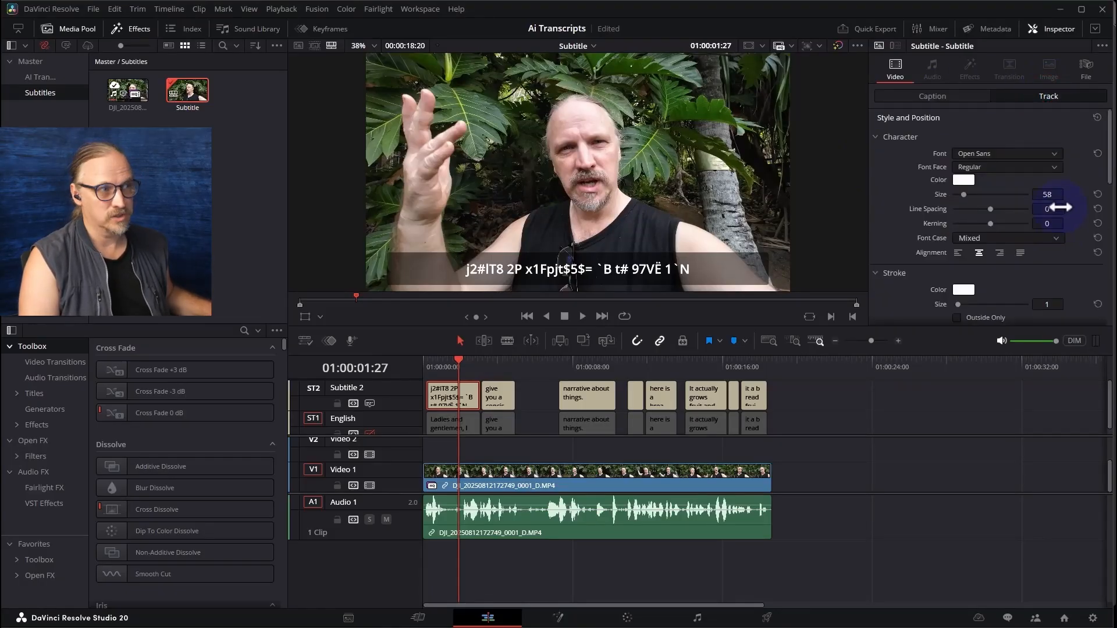
left_click(1011, 153)
scroll(993, 570, "down", 9)
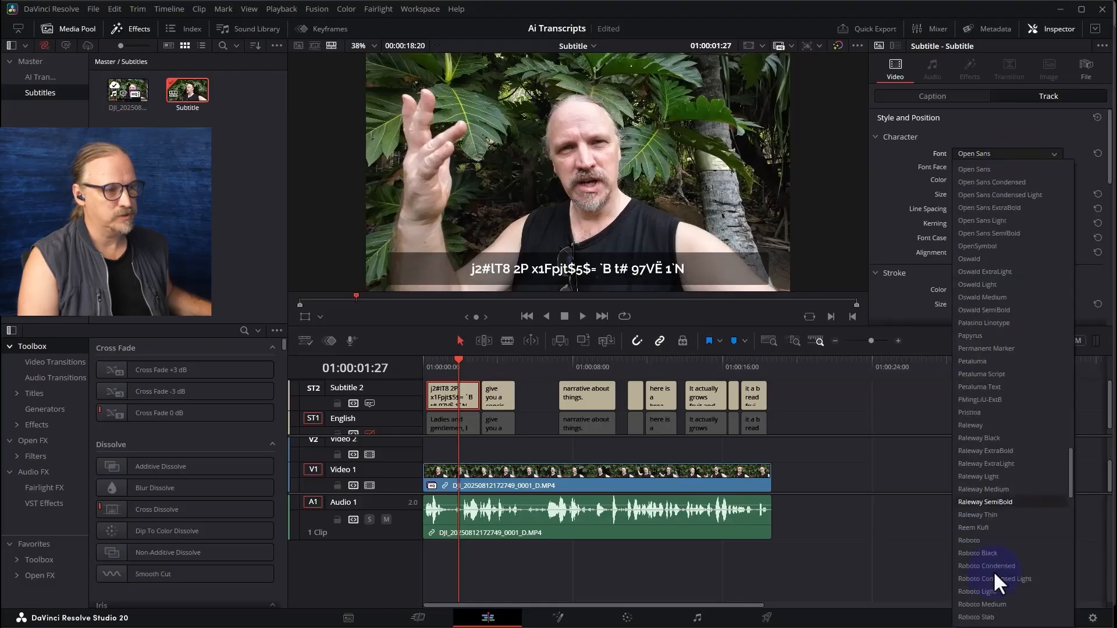
scroll(994, 544, "down", 11)
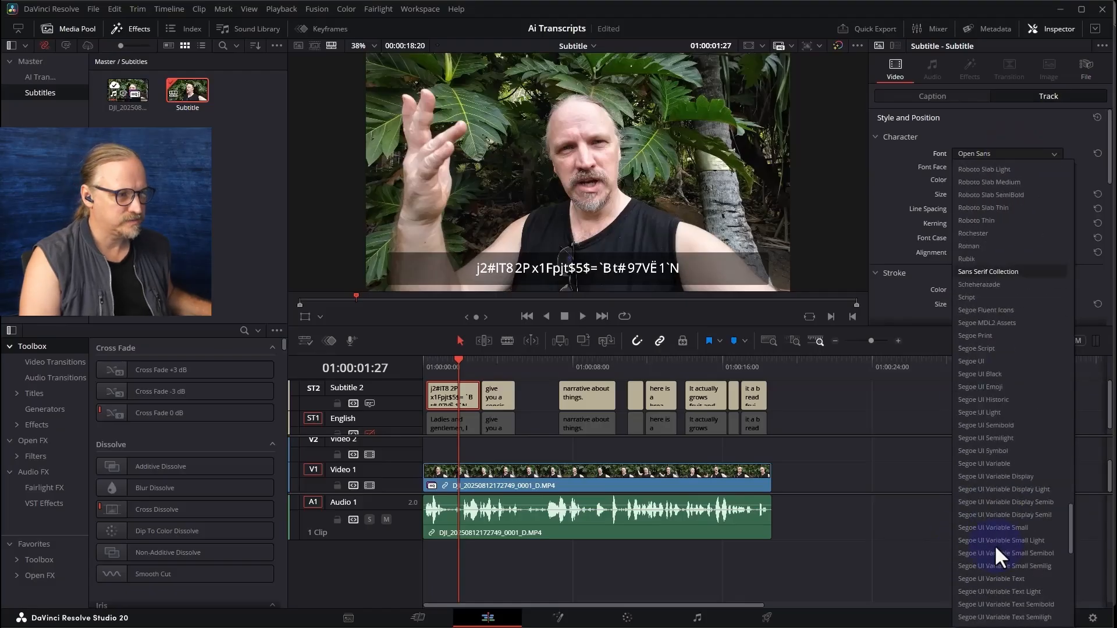
scroll(997, 465, "down", 9)
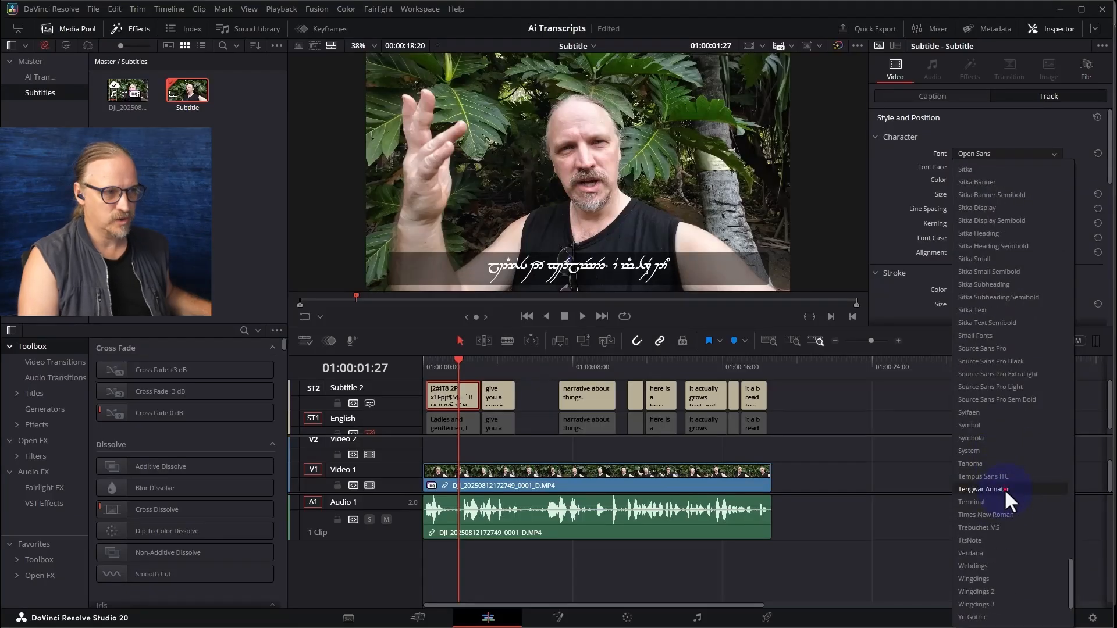
left_click(1004, 489)
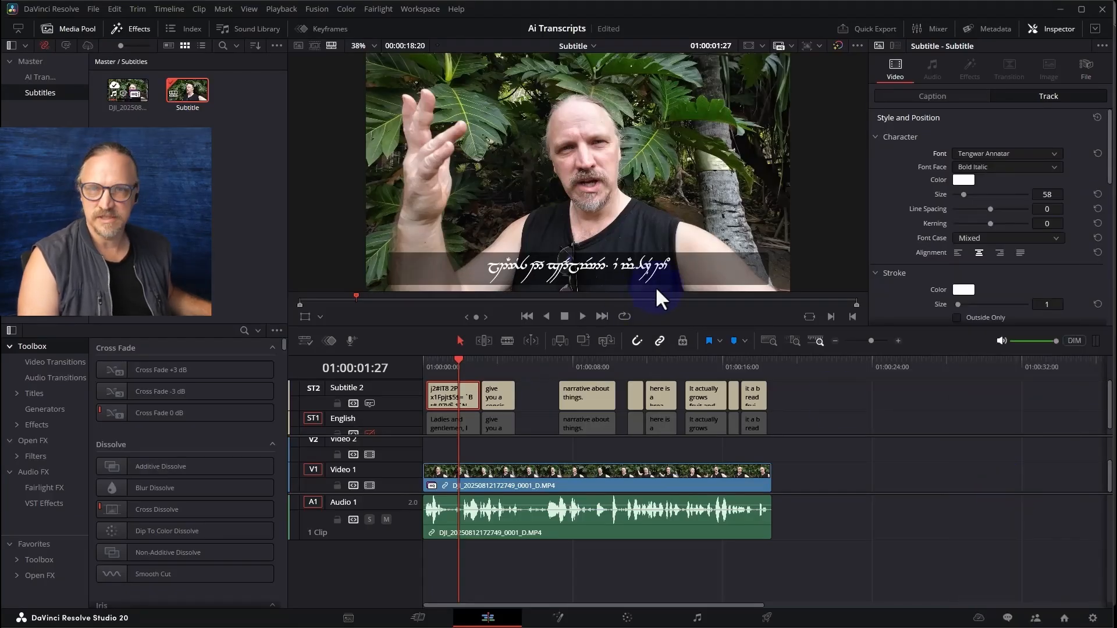
Show the second caption in the viewer and rename the Subtitle 2 track as Elvish
left_click(499, 361)
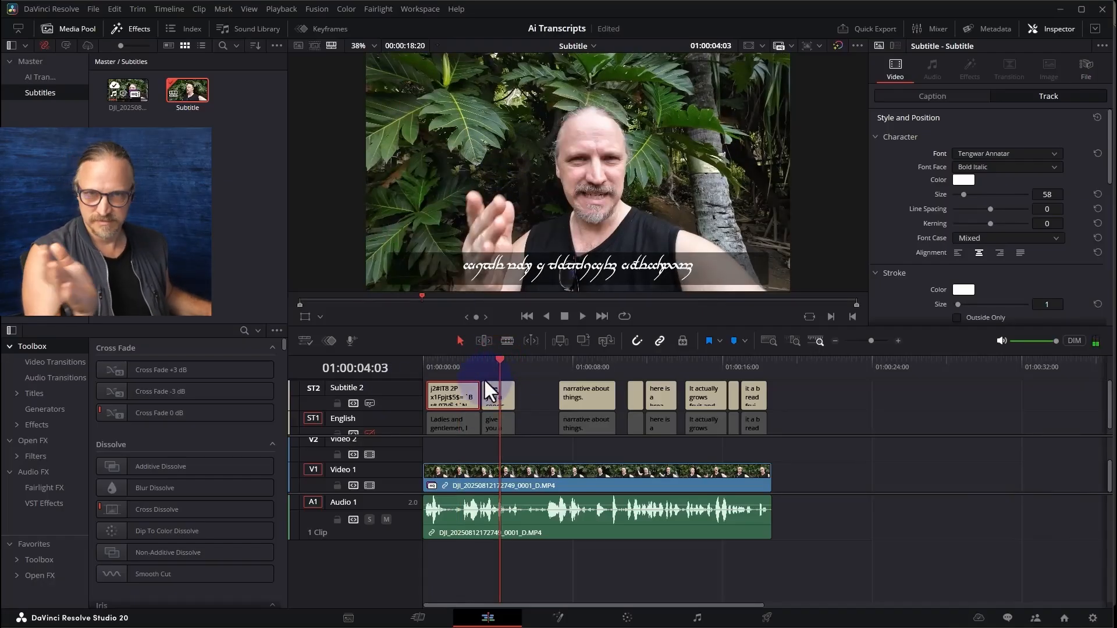
double_click(343, 387)
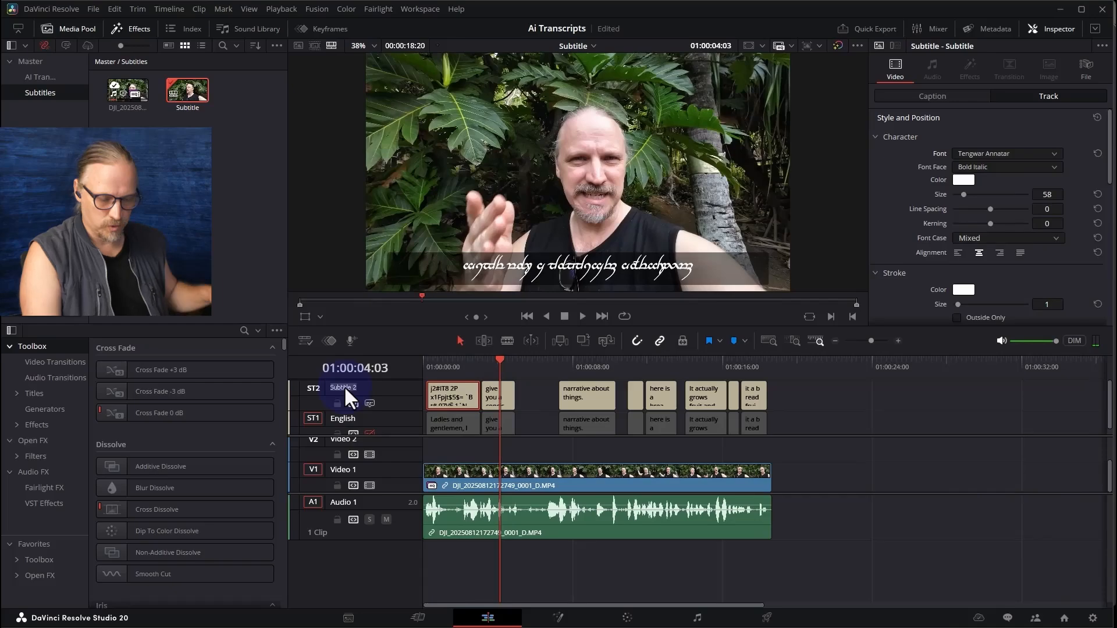
type("Elvish")
key("Return")
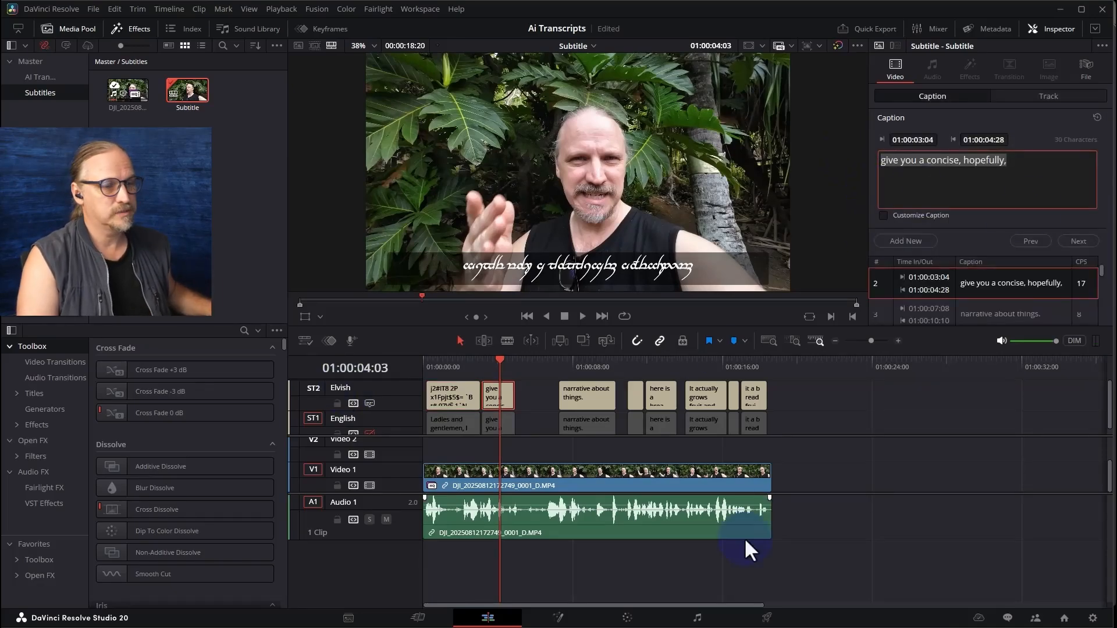
Transliterate "give you a concise, hopefully," in the browser's Elvish Translator and replace the second Elvish caption's text with the result
key("alt+Tab")
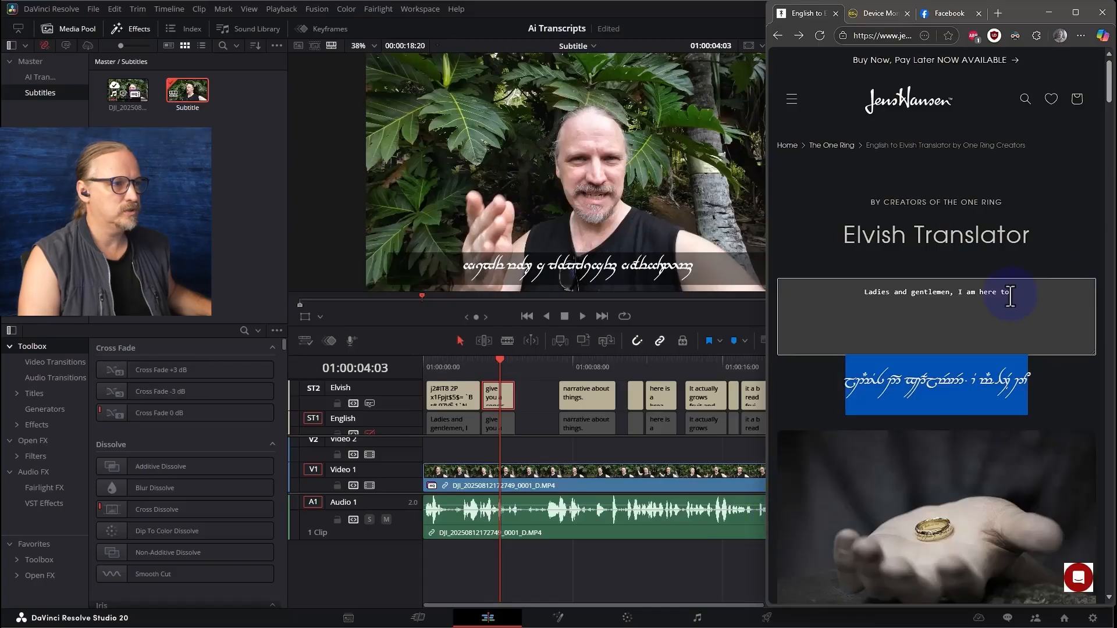
left_click_drag(1010, 297, 840, 293)
type("give you a concise, hopefully,")
left_click_drag(1017, 382, 866, 376)
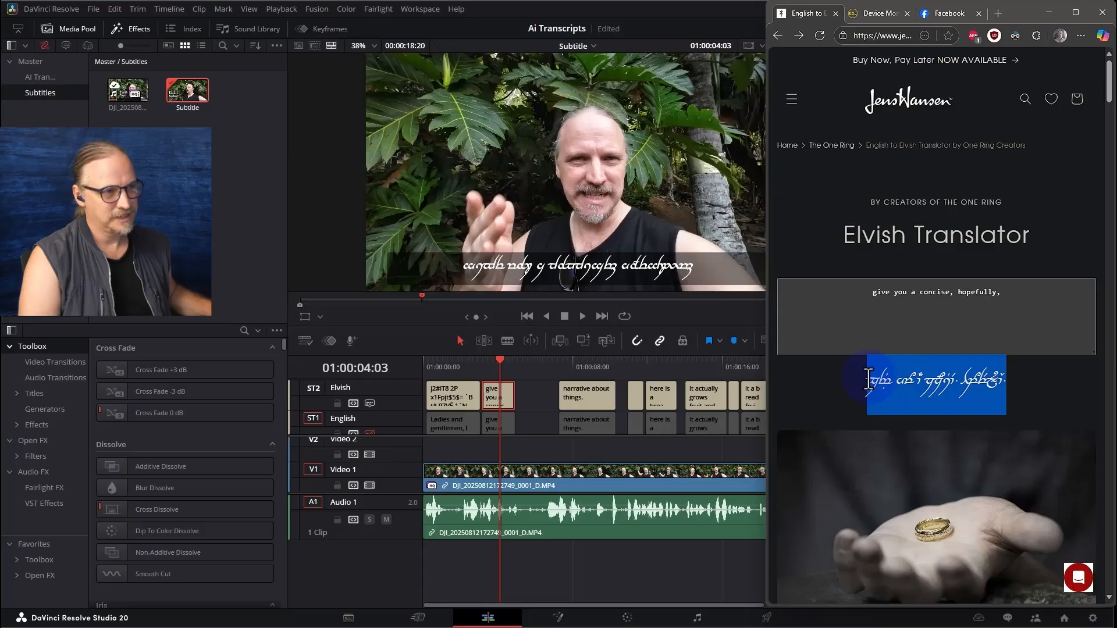
left_click(683, 9)
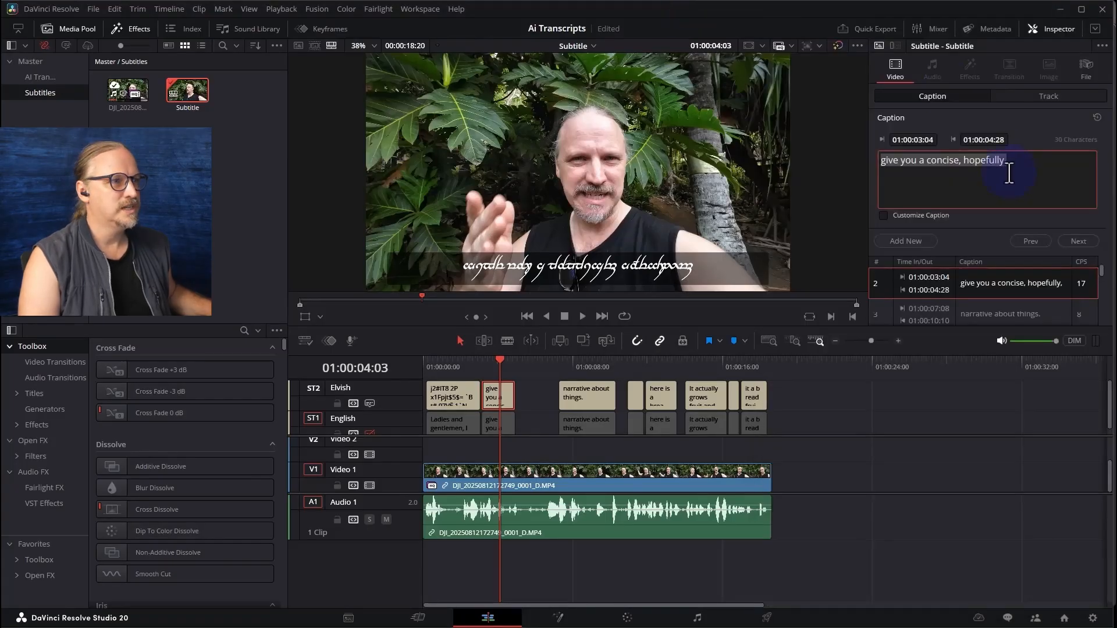
type("xr%È hyN `C zzNpiT`V= 9qNeVj&°`Û=")
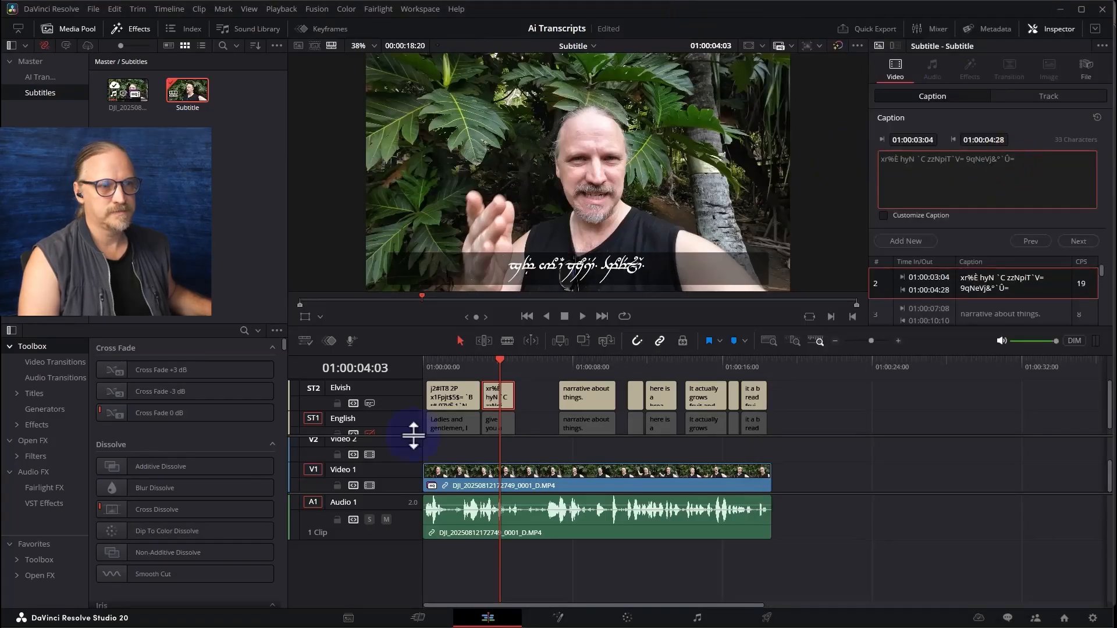
Transliterate the third caption, "narrative about things.", in the browser's Elvish Translator and replace its text on the Elvish track with the result
left_click(592, 393)
left_click(596, 366)
left_click(1011, 162)
key("ctrl+a")
key("ctrl+c")
key("alt+Tab")
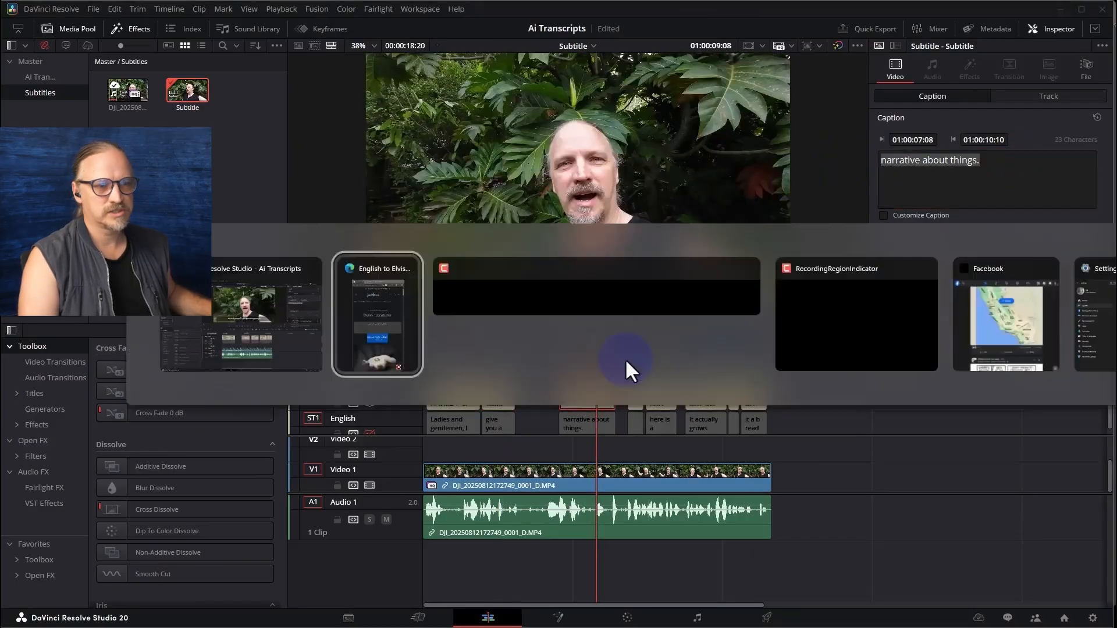
key("ctrl+a")
key("ctrl+v")
left_click_drag(989, 380, 914, 381)
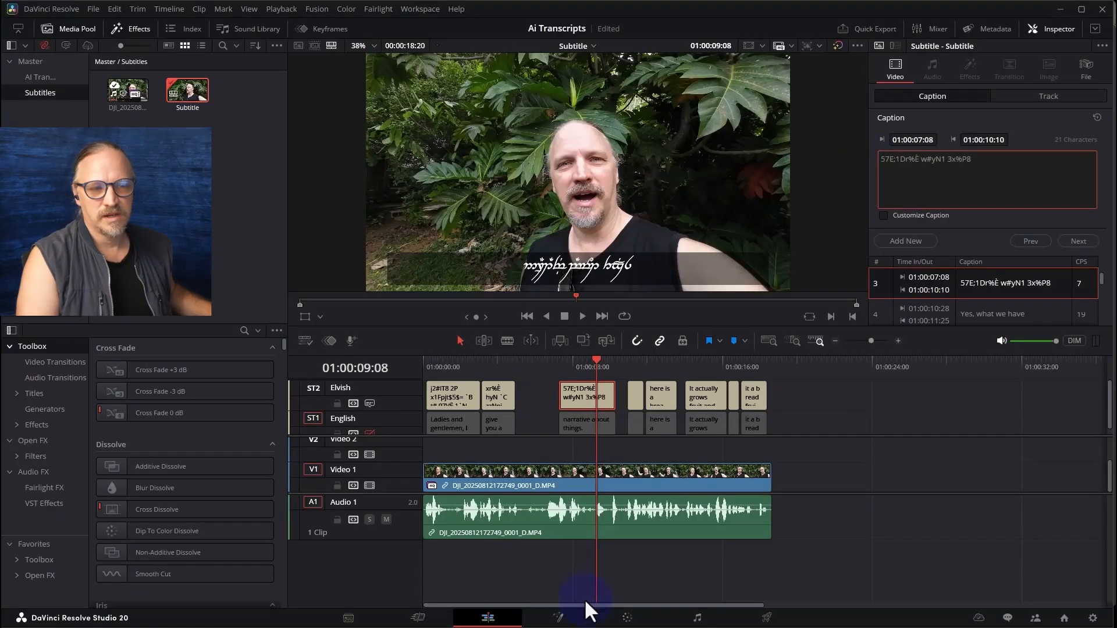
On the Deliver page, enlarge the subtitle track area and try to switch the enabled track from Elvish to English
left_click(768, 619)
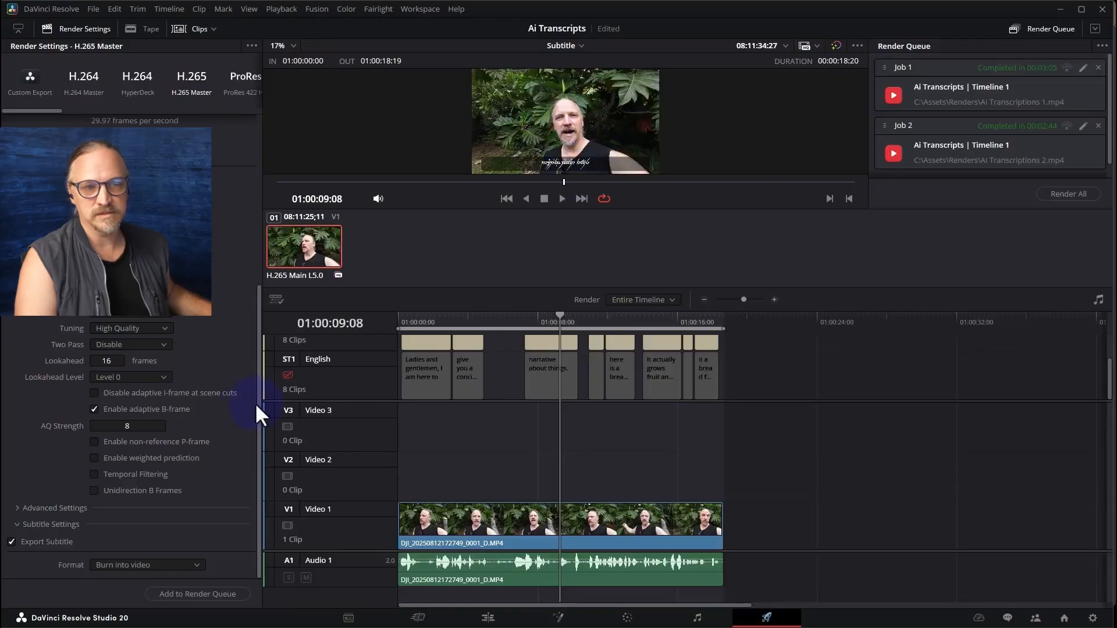
left_click_drag(374, 402, 376, 440)
left_click(285, 414)
left_click(285, 363)
left_click(293, 415)
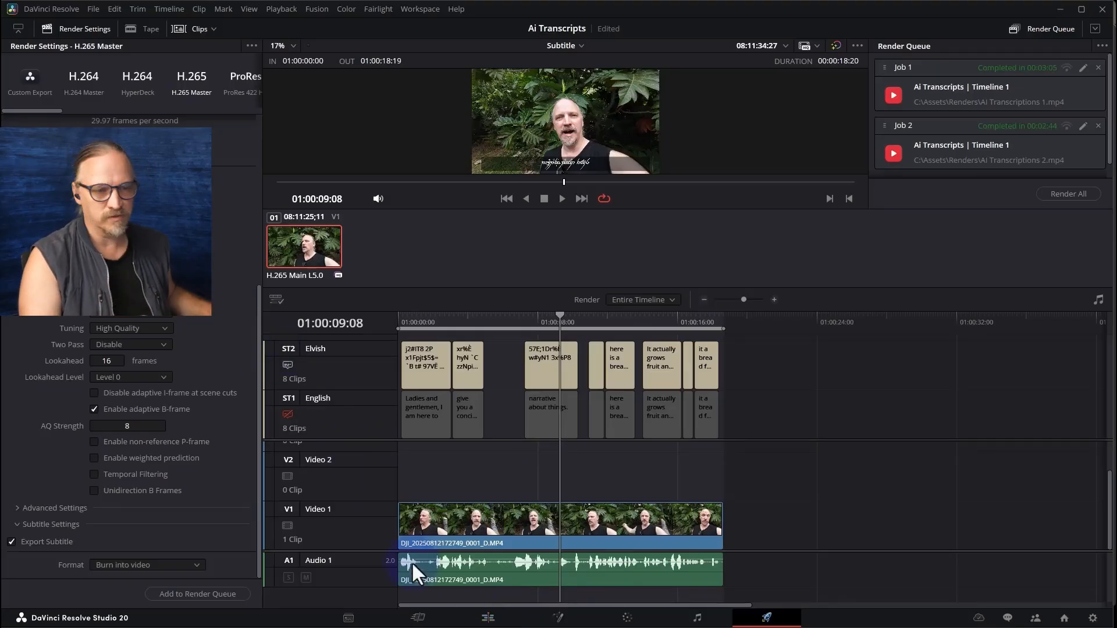
Enable the English subtitle track on the Edit page and check its captions on the Deliver page
left_click(488, 617)
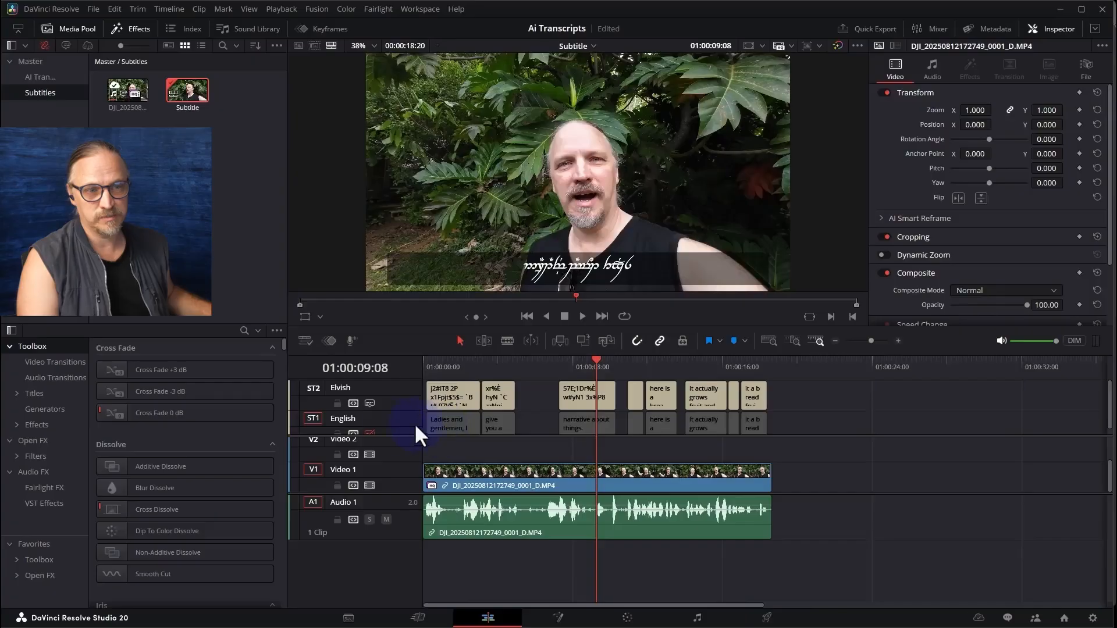
left_click(369, 433)
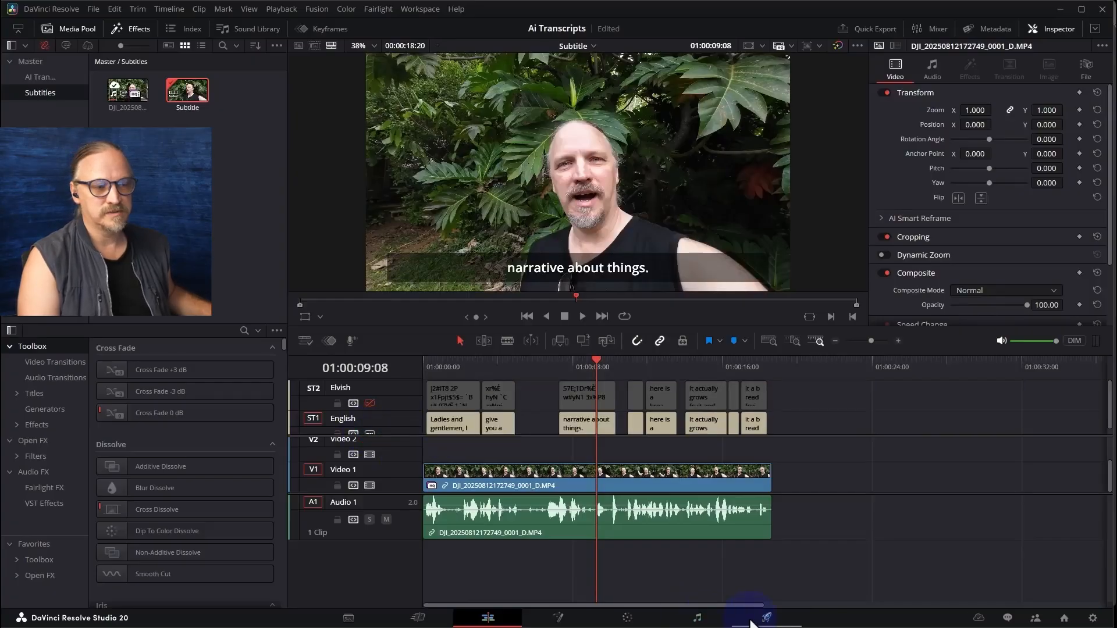
left_click(766, 618)
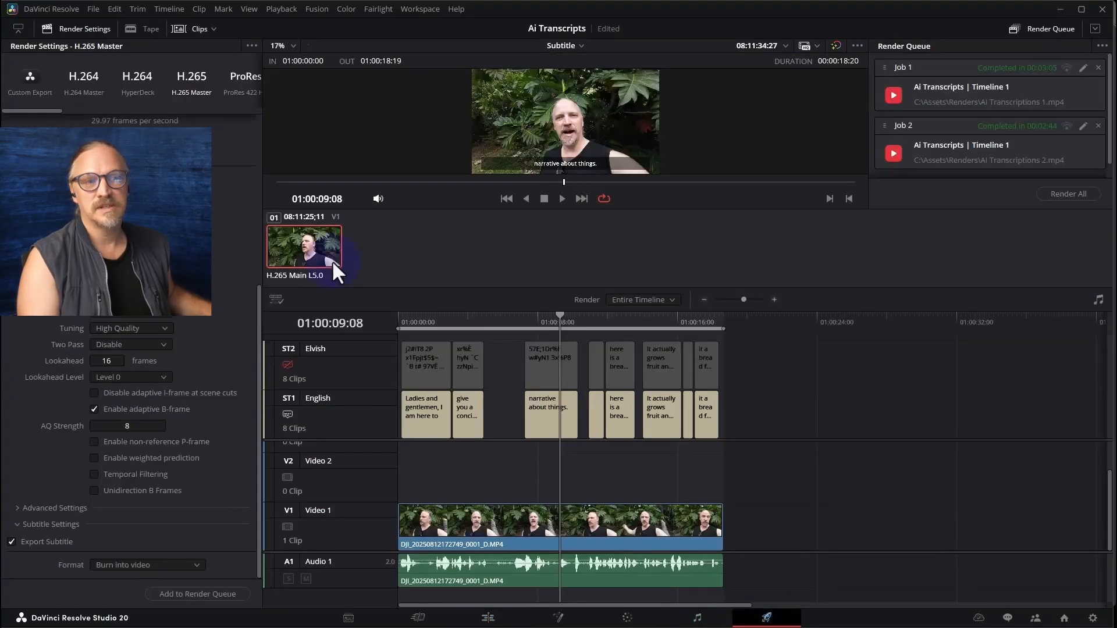
mouse_move(441, 319)
left_mouse_down()
mouse_move(427, 313)
mouse_move(452, 315)
left_mouse_up()
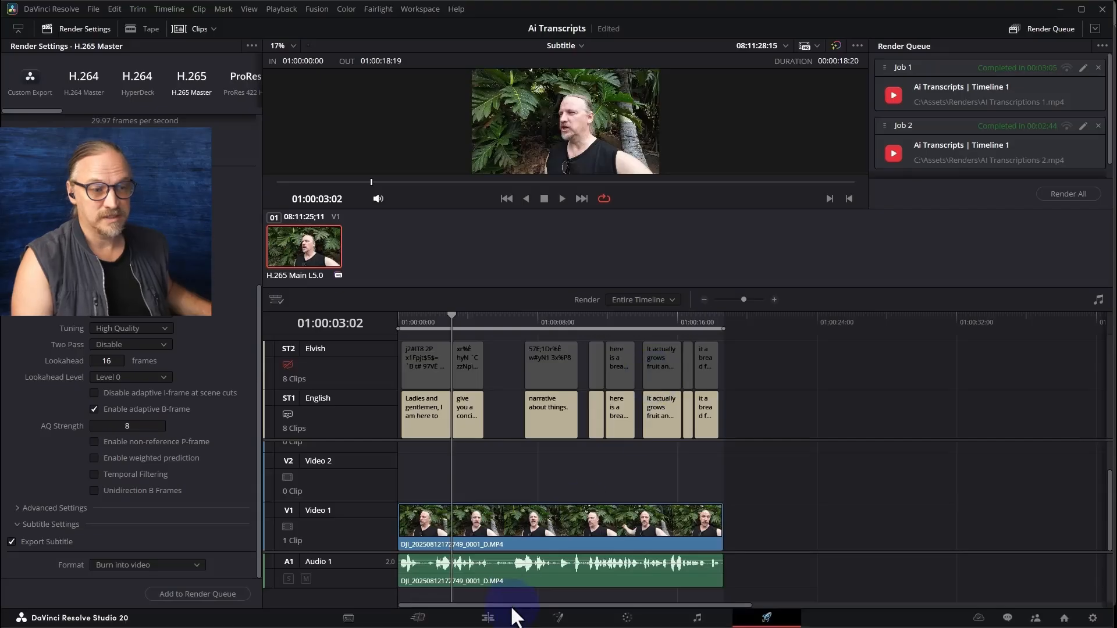
On the Edit page, add a Text+ title to Video 2 and trim it to the first caption's length
left_click(491, 617)
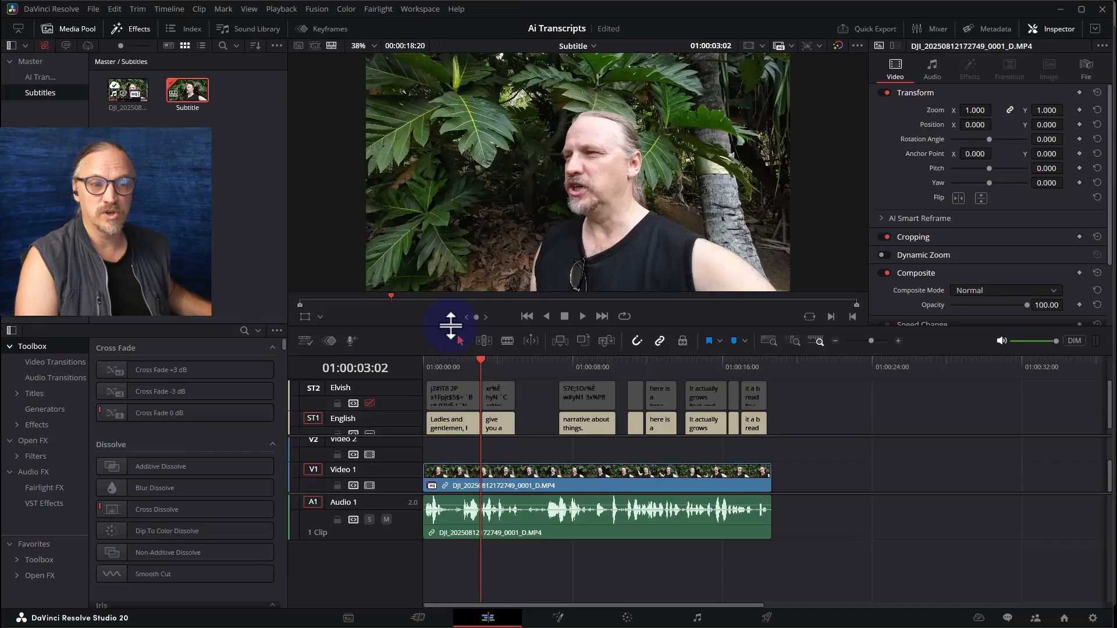
left_click(446, 362)
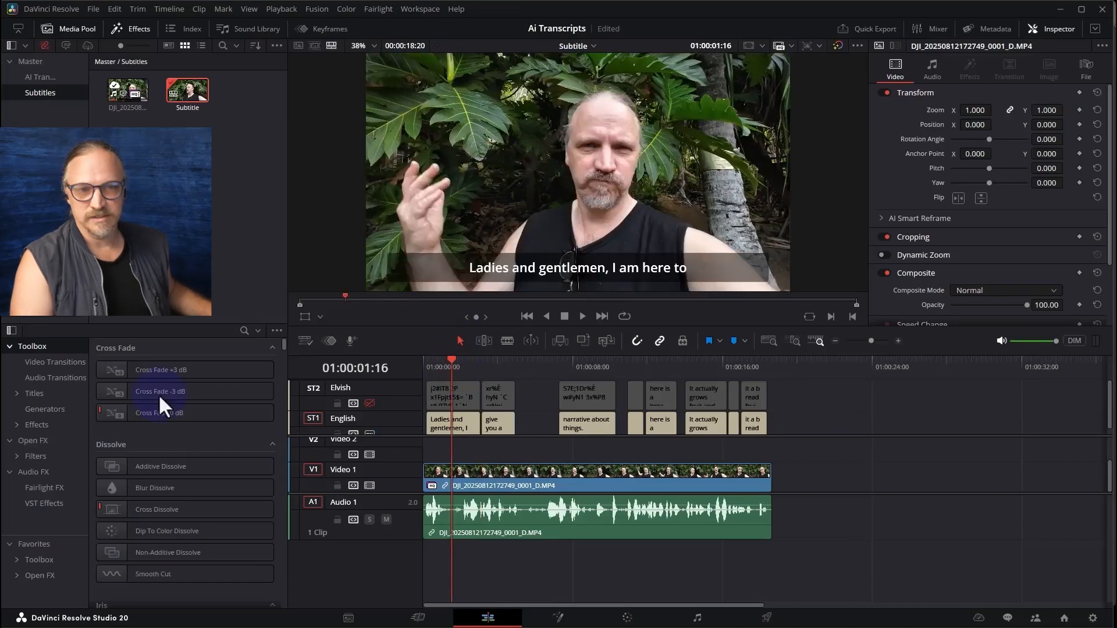
left_click(34, 394)
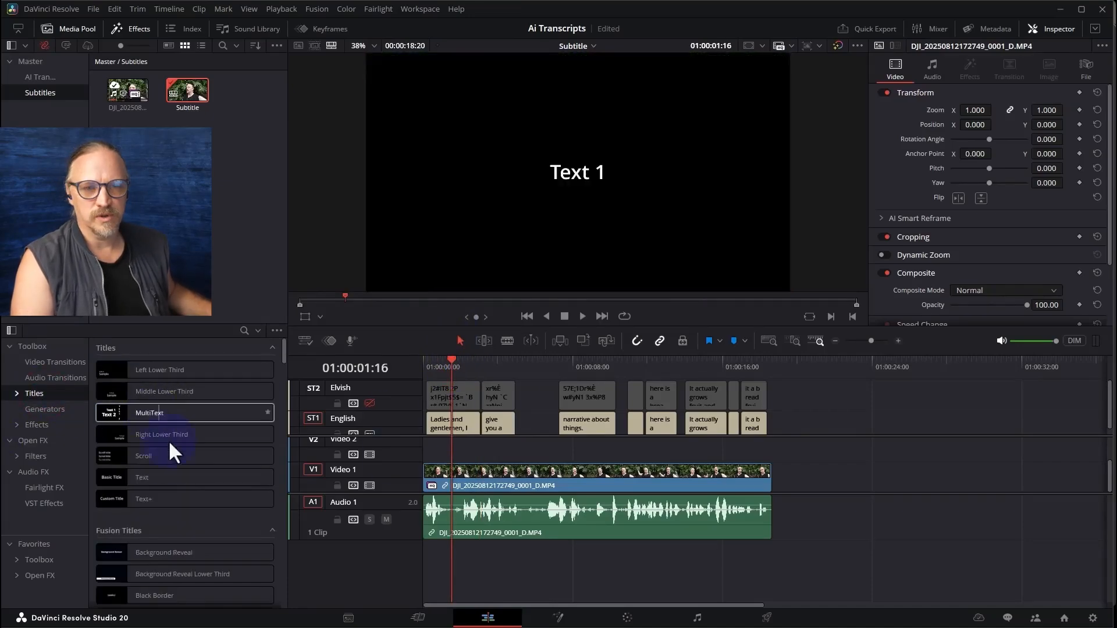
left_click_drag(152, 499, 428, 451)
left_click_drag(512, 450, 474, 452)
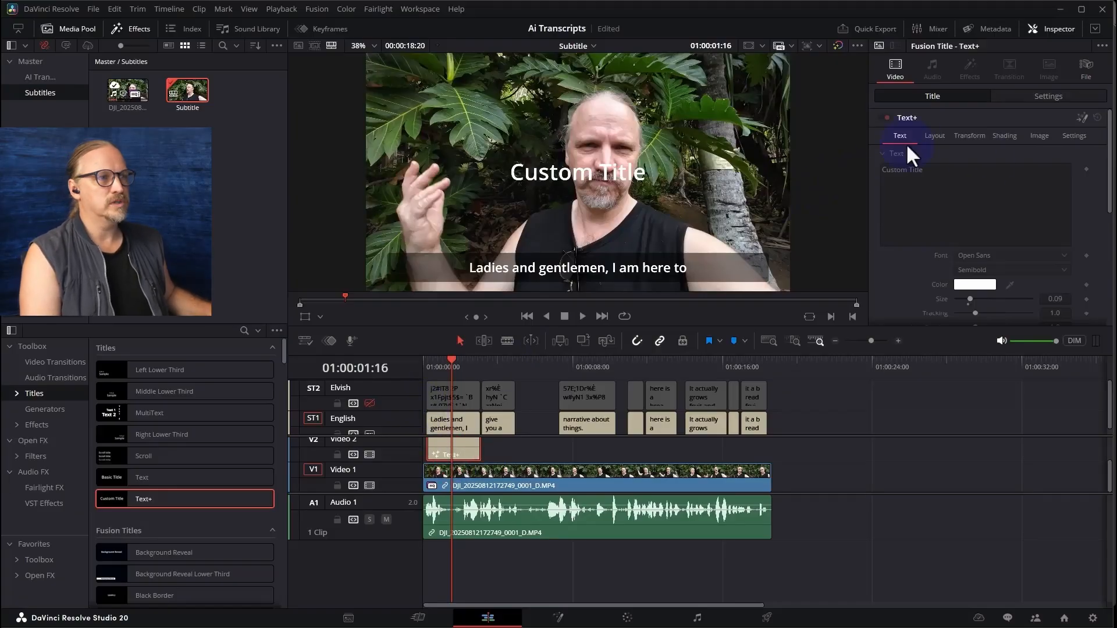
left_click(444, 471)
left_click(449, 451)
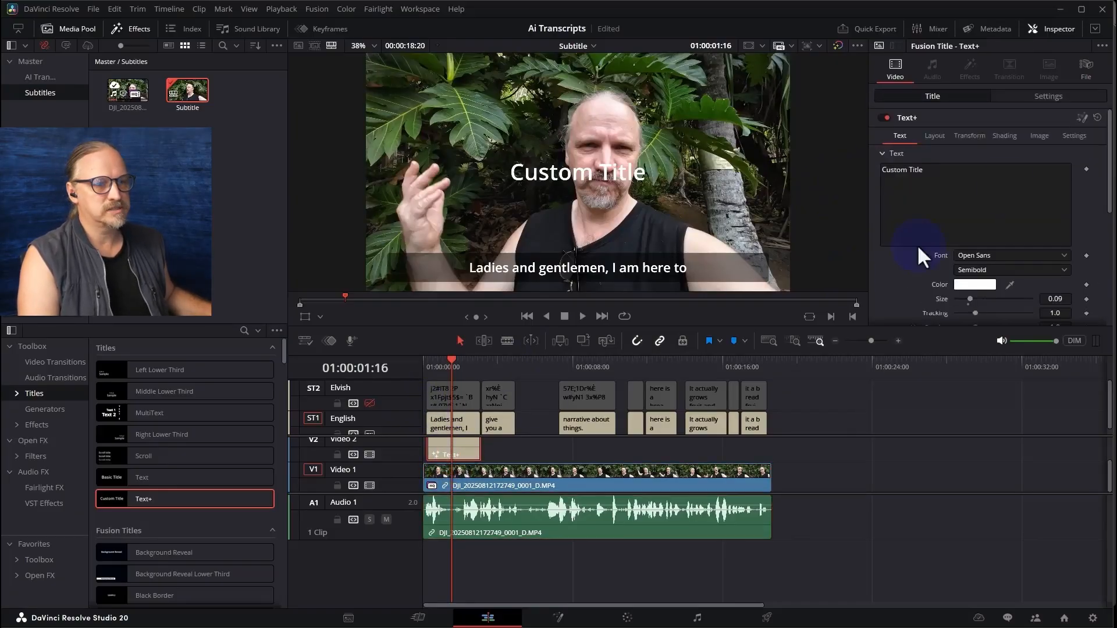
Set the Text+ title's font to Tengwar Annatar
scroll(996, 215, "down", 1)
scroll(996, 216, "down", 1)
left_click(1001, 181)
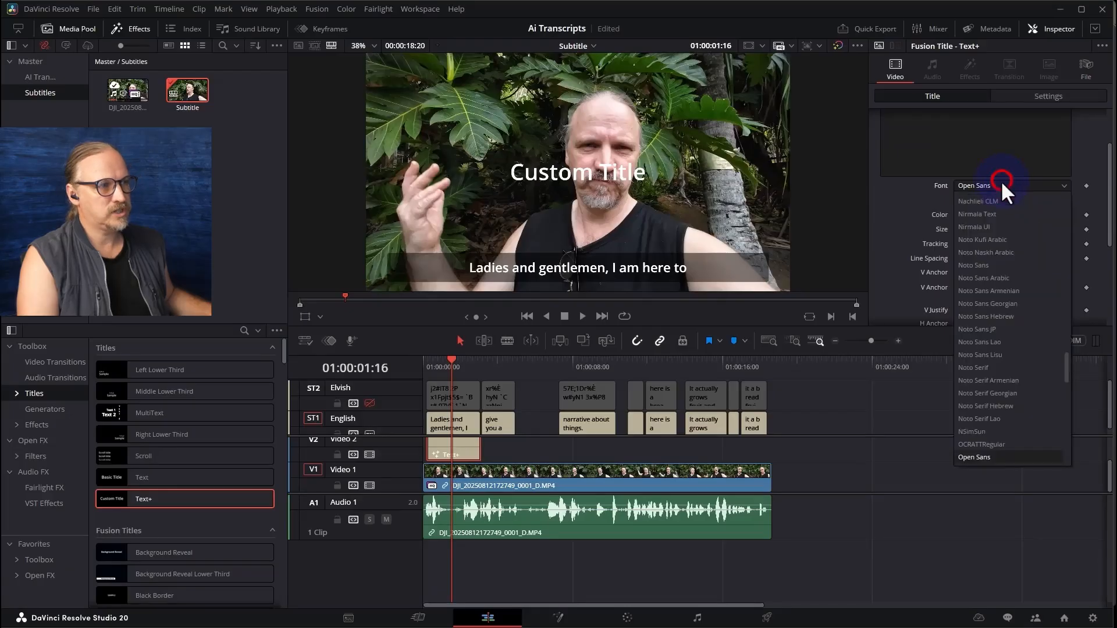
scroll(1006, 401, "down", 3)
left_click(993, 428)
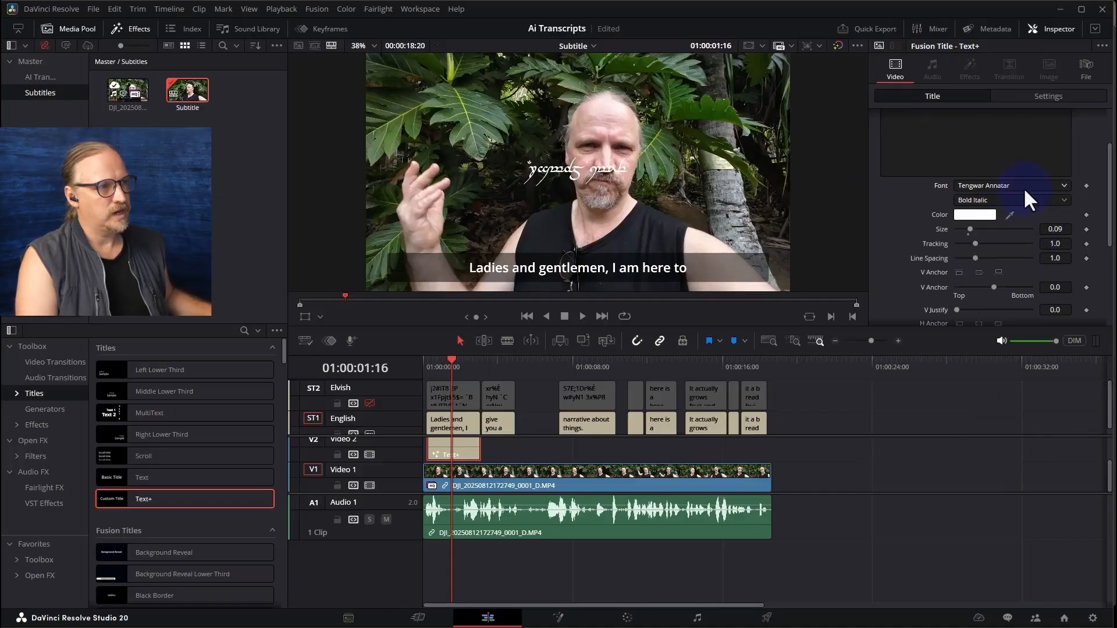
Check the Text+ title's layout options, and raise the title to a Y position of 434
scroll(1019, 201, "up", 3)
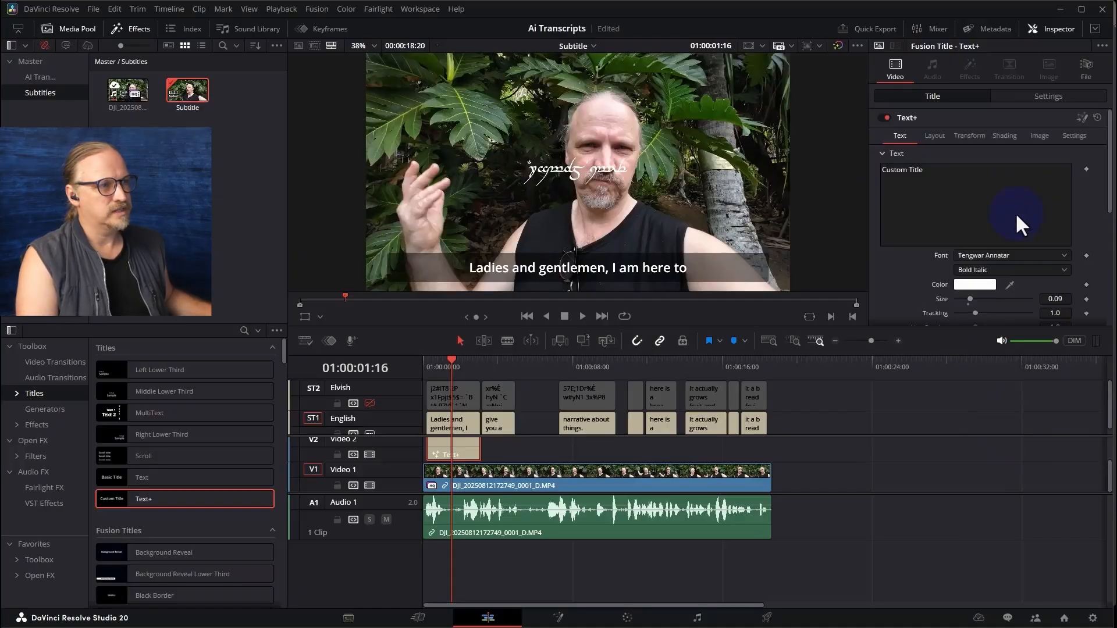
left_click(938, 136)
scroll(1025, 199, "down", 1)
scroll(1027, 201, "up", 1)
scroll(1028, 200, "down", 1)
scroll(1027, 201, "up", 1)
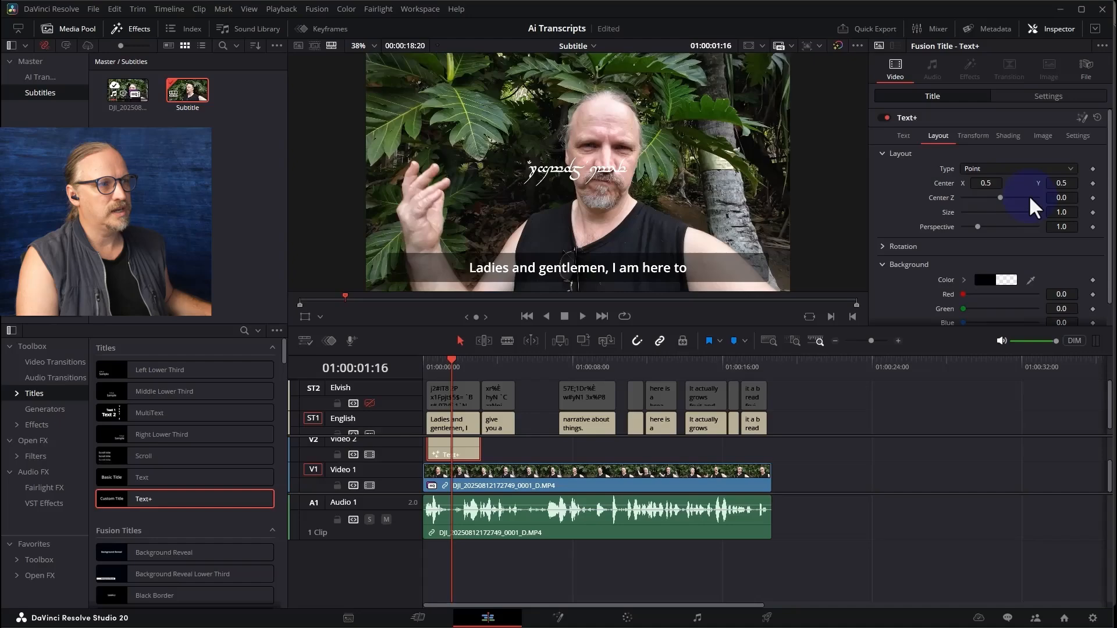
scroll(1029, 195, "down", 1)
scroll(1029, 195, "up", 1)
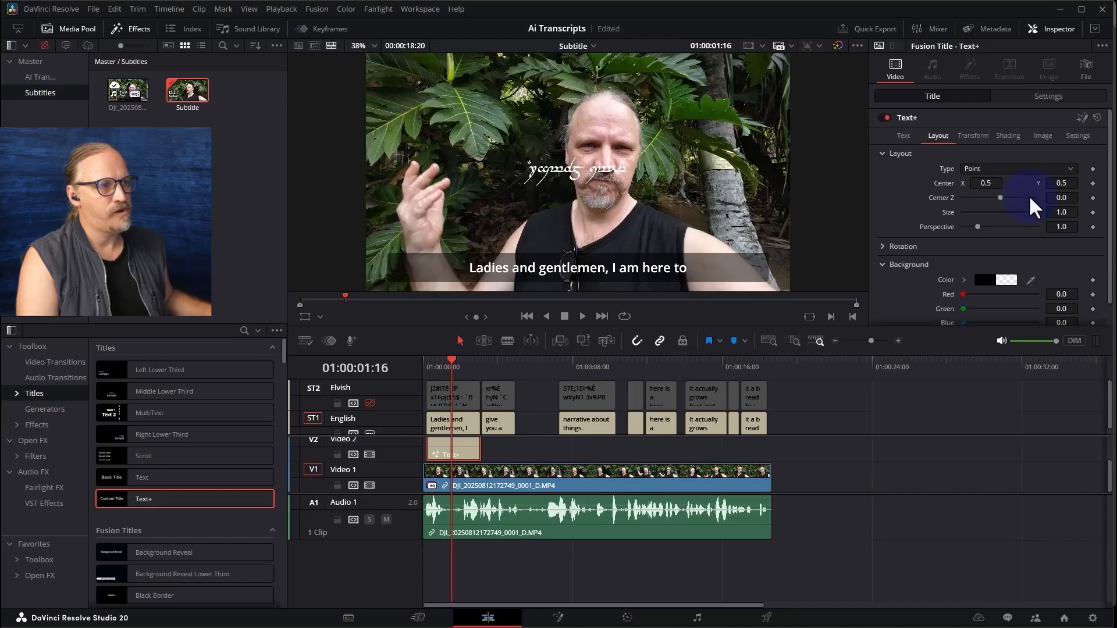
left_click(1038, 99)
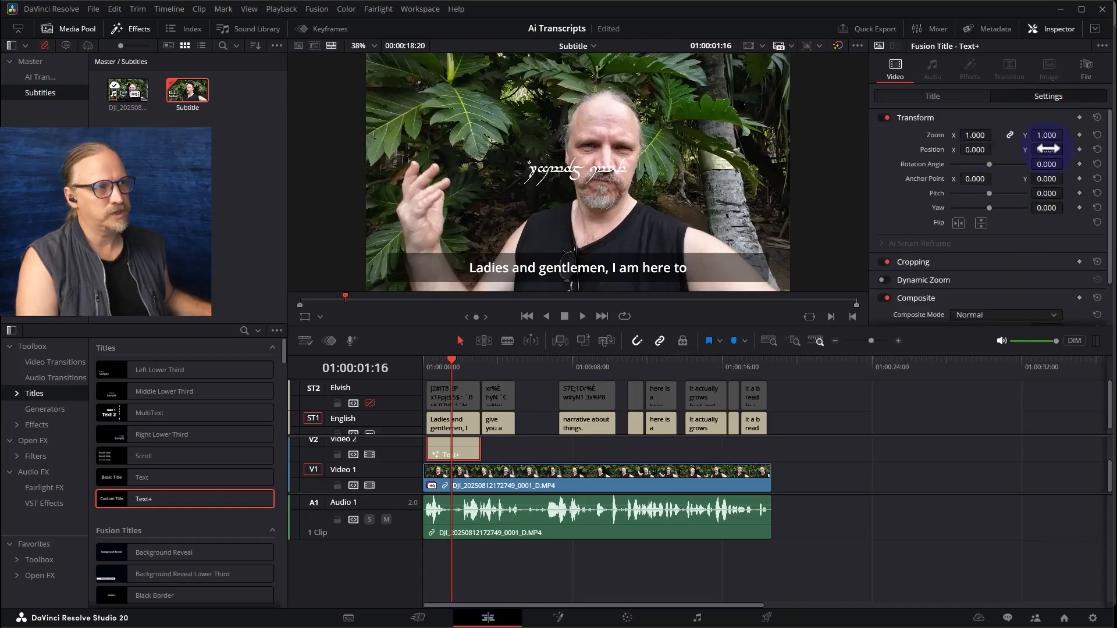
left_click_drag(1048, 149, 1067, 150)
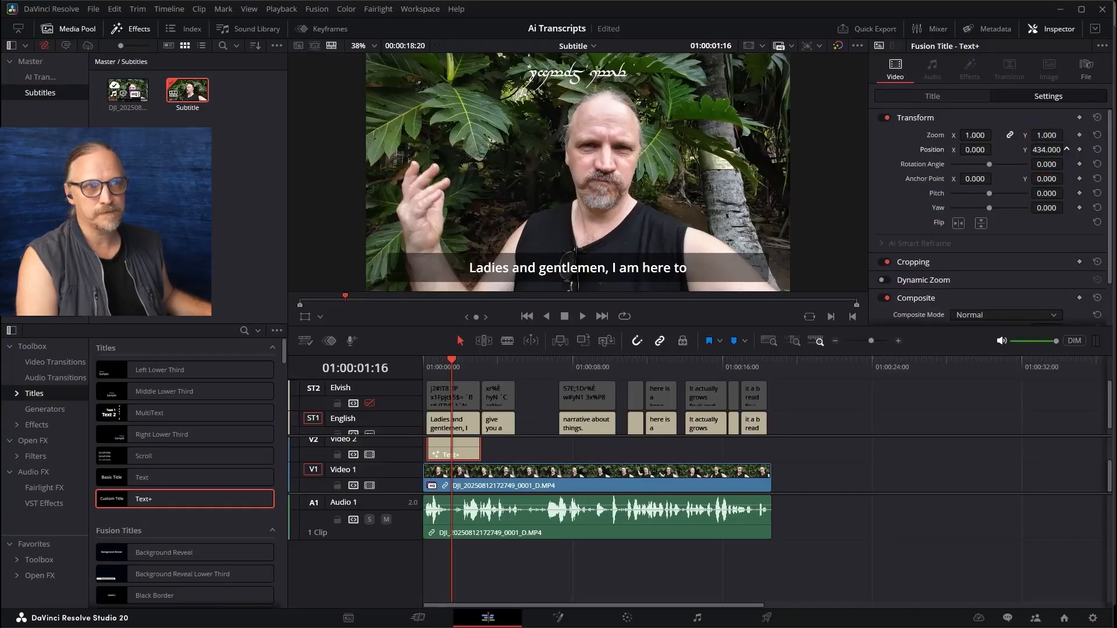
Give the Text+ title a semi-transparent black background with an alpha of about 0.51
left_click(956, 97)
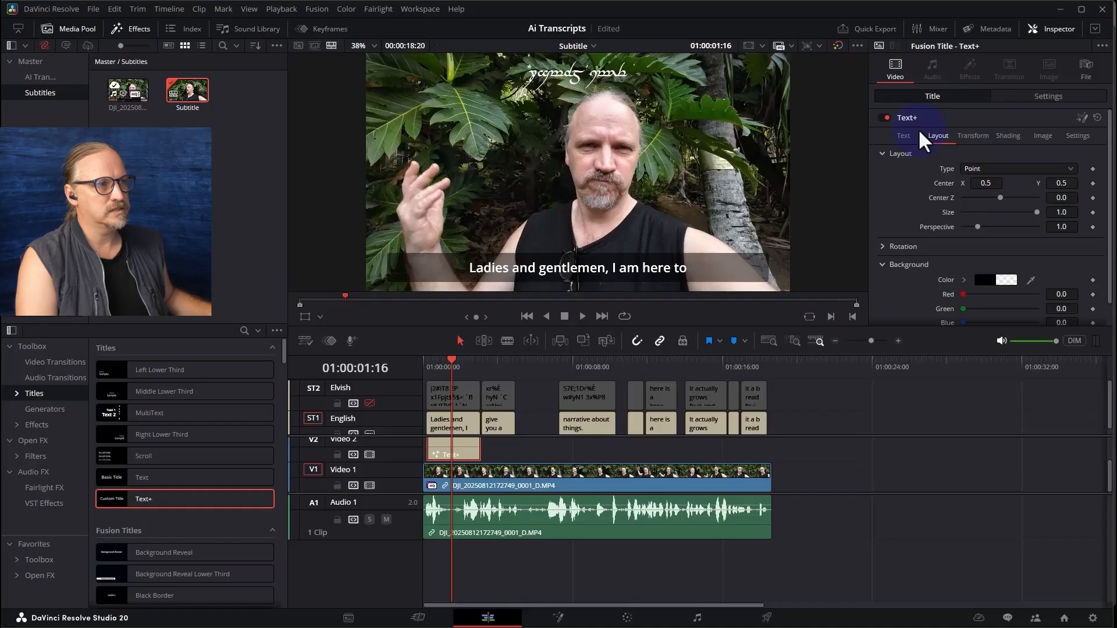
scroll(974, 262, "down", 1)
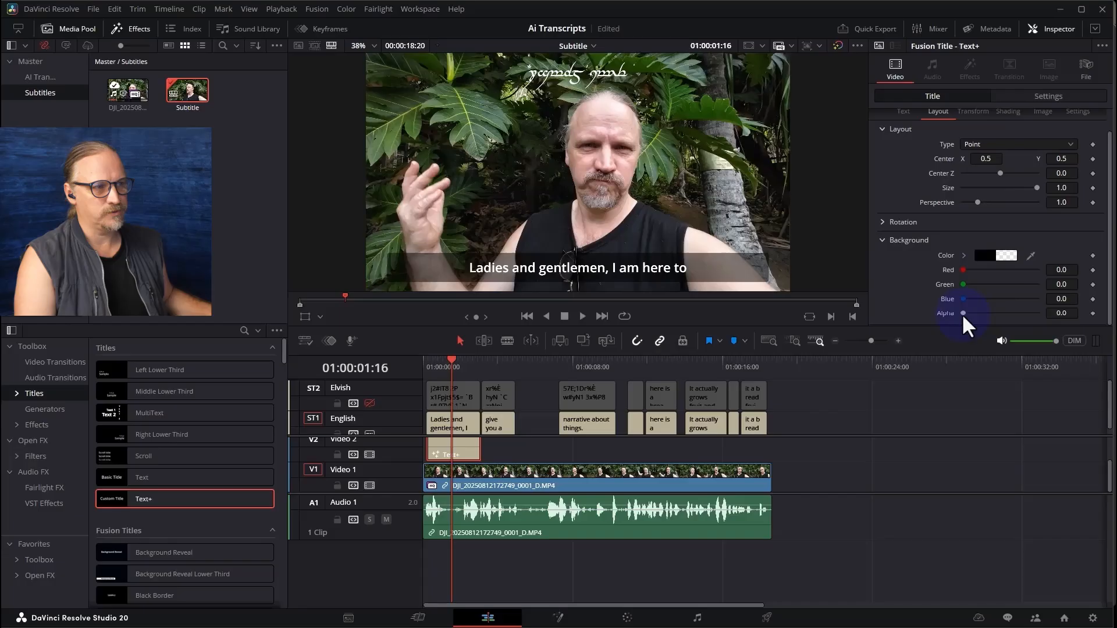
left_click_drag(962, 315, 964, 316)
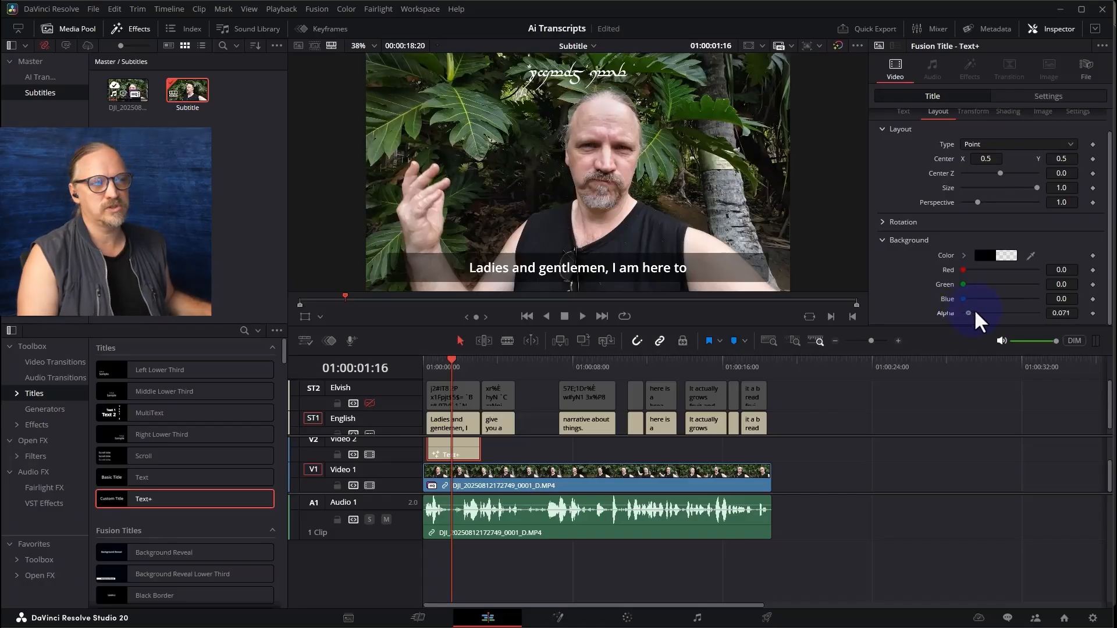
left_click_drag(977, 315, 1041, 315)
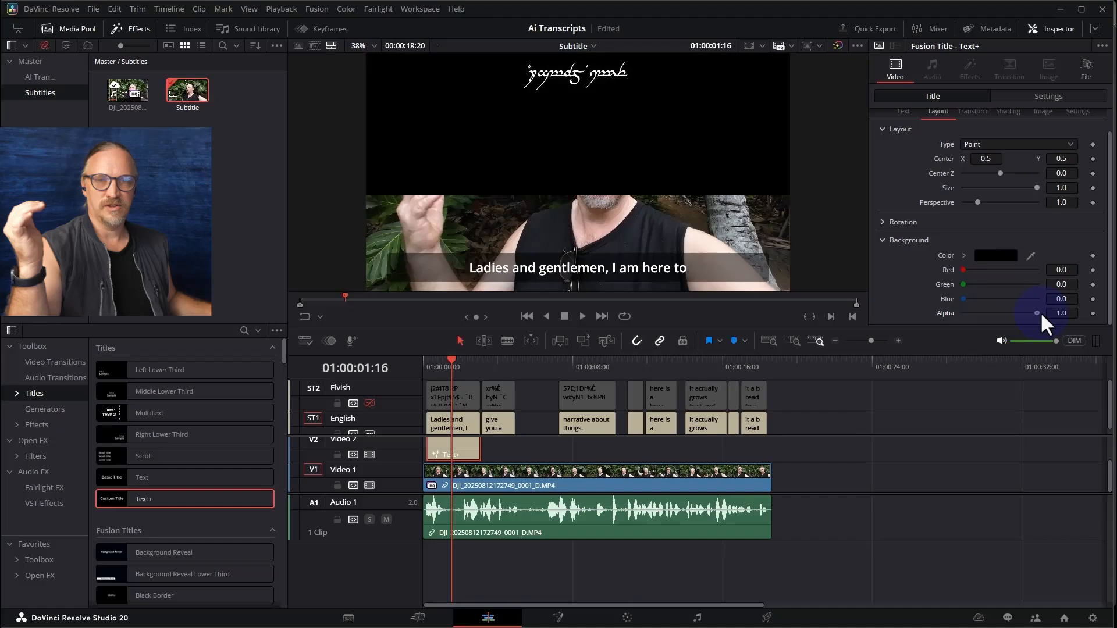
left_click(994, 313)
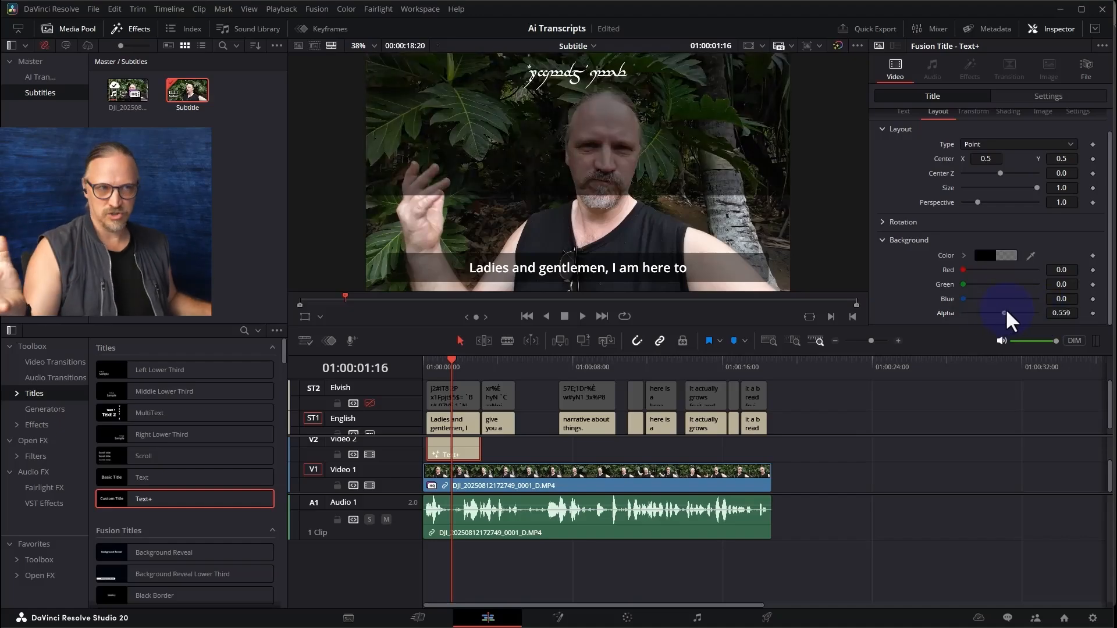
left_click(1001, 314)
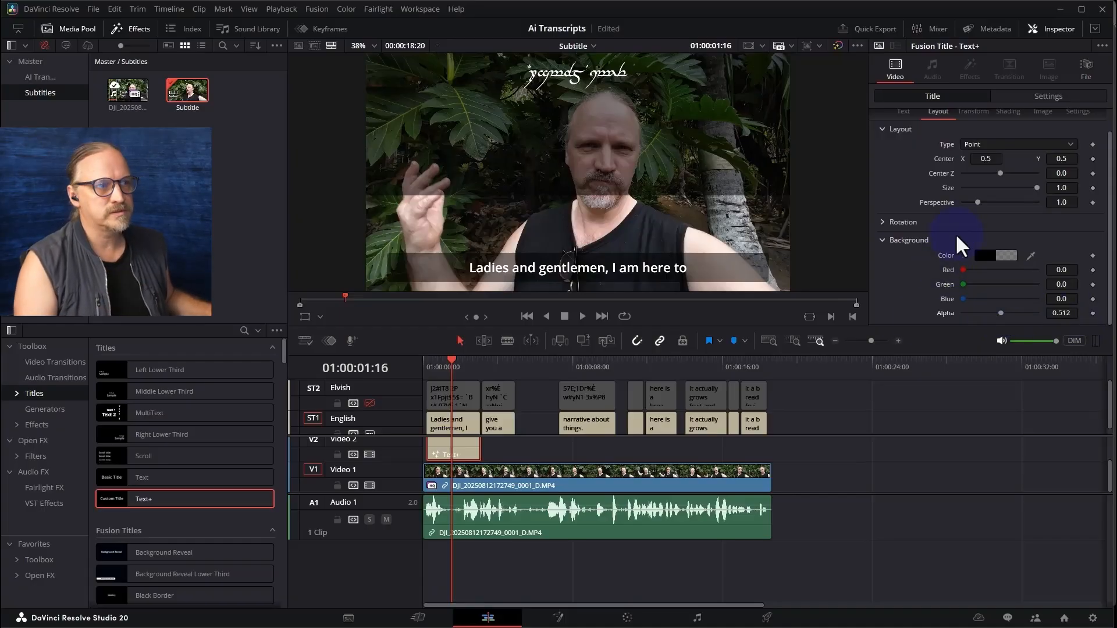
Crop the title's background to a strip around the text: left 87.9, right 73.3, top 453.4, bottom 461.7
scroll(978, 192, "up", 1)
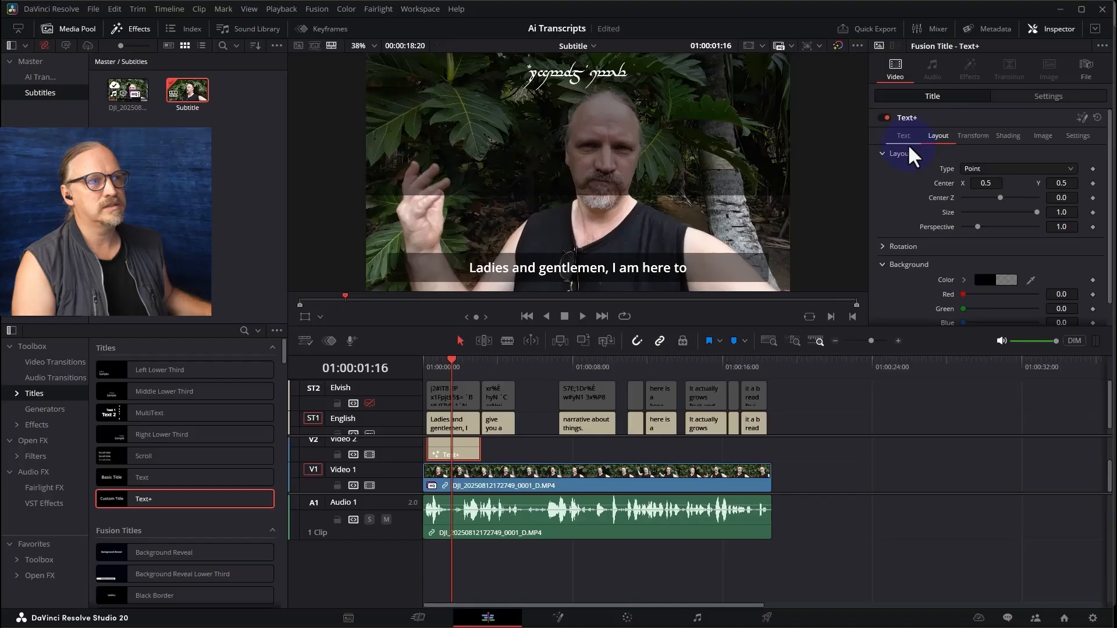
left_click(1051, 95)
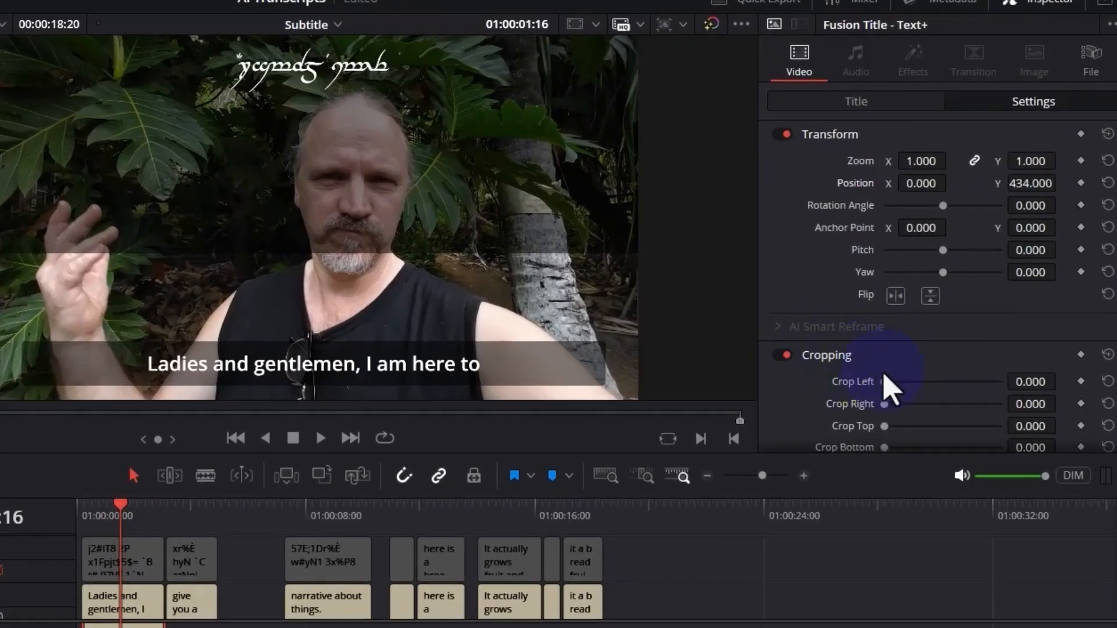
scroll(885, 374, "down", 2)
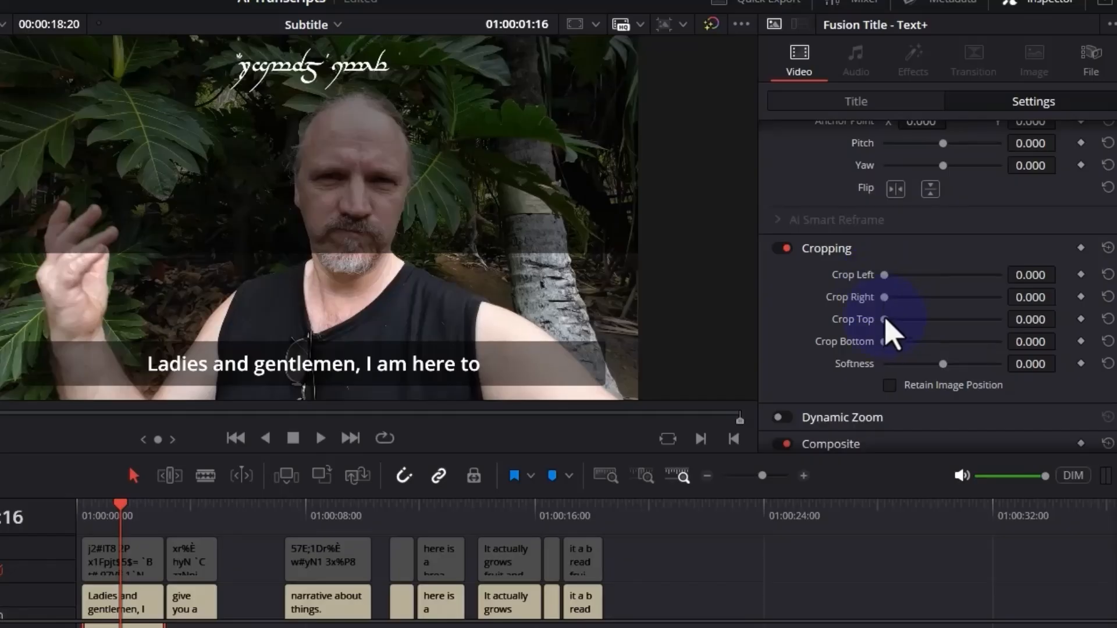
left_click_drag(885, 341, 933, 320)
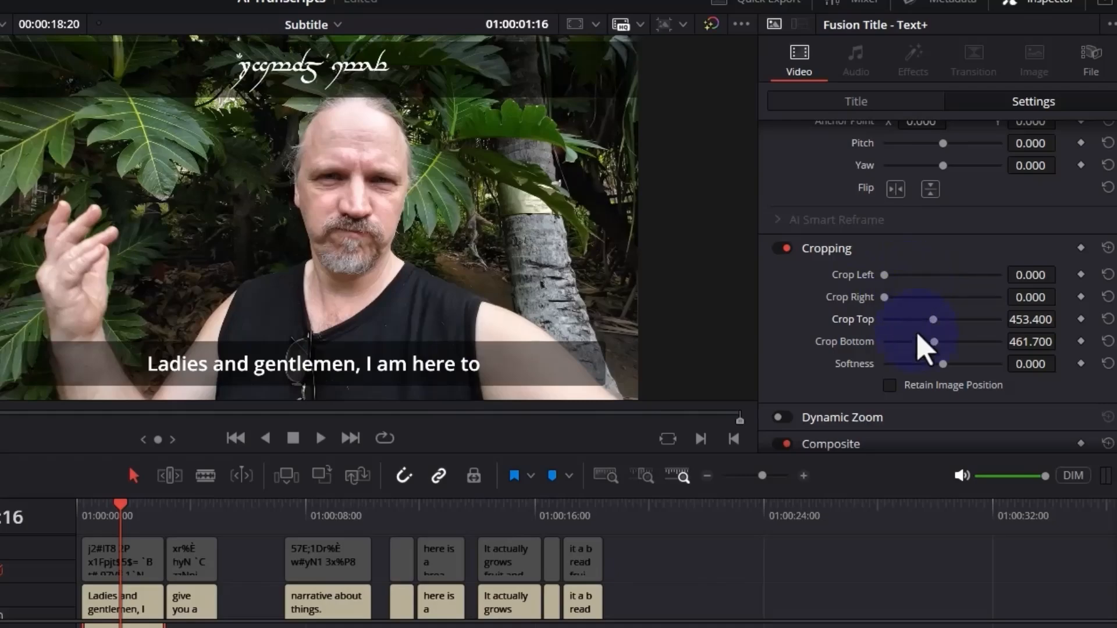
mouse_move(885, 296)
left_mouse_down()
mouse_move(890, 306)
mouse_move(889, 278)
left_mouse_up()
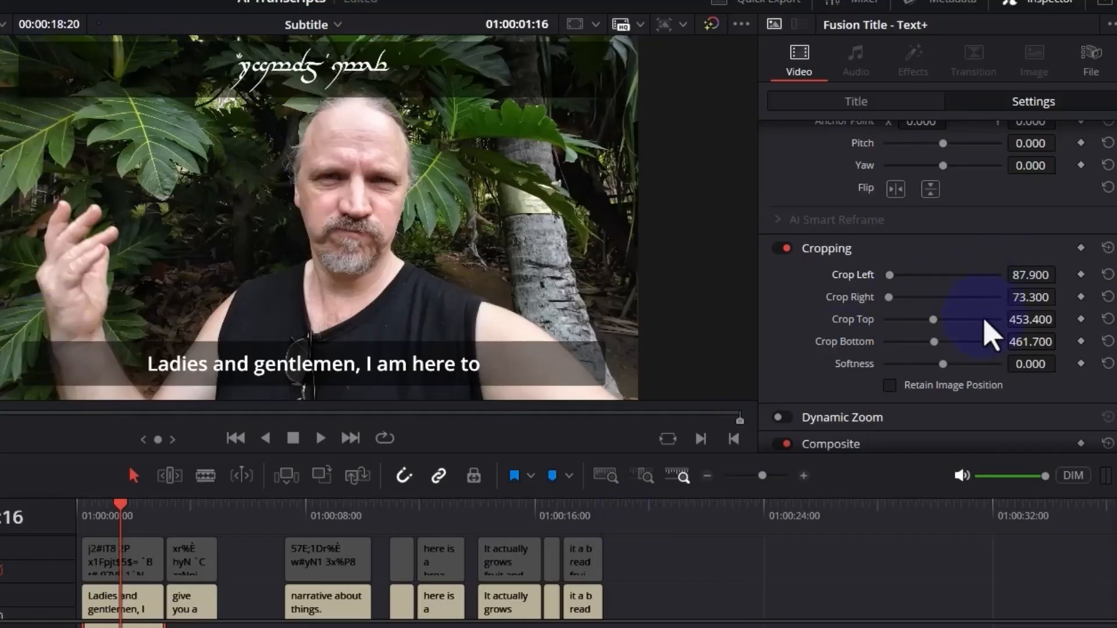
scroll(988, 353, "down", 1)
scroll(976, 337, "up", 4)
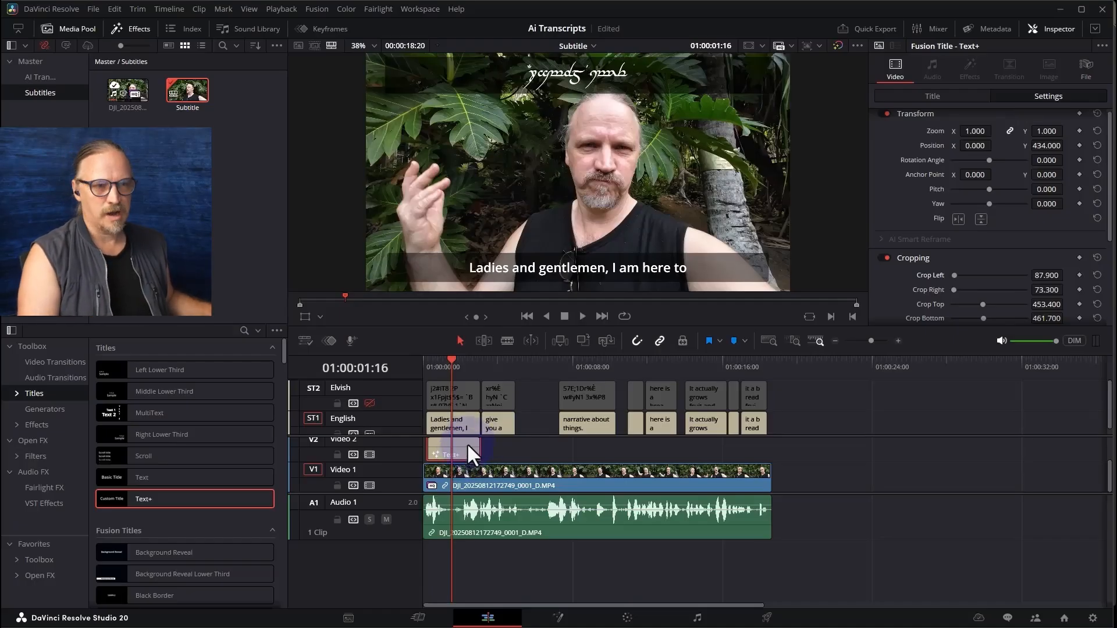
Paste a copy of the Text+ title on Video 2 at the second caption and trim it to that caption's length
key("Down")
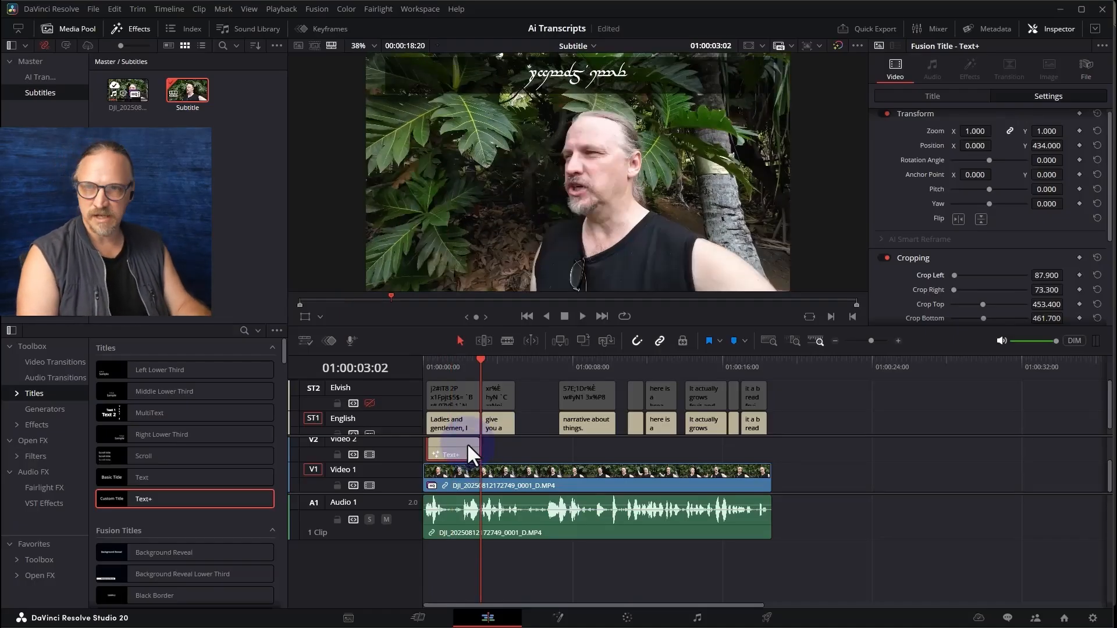
key("ctrl+v")
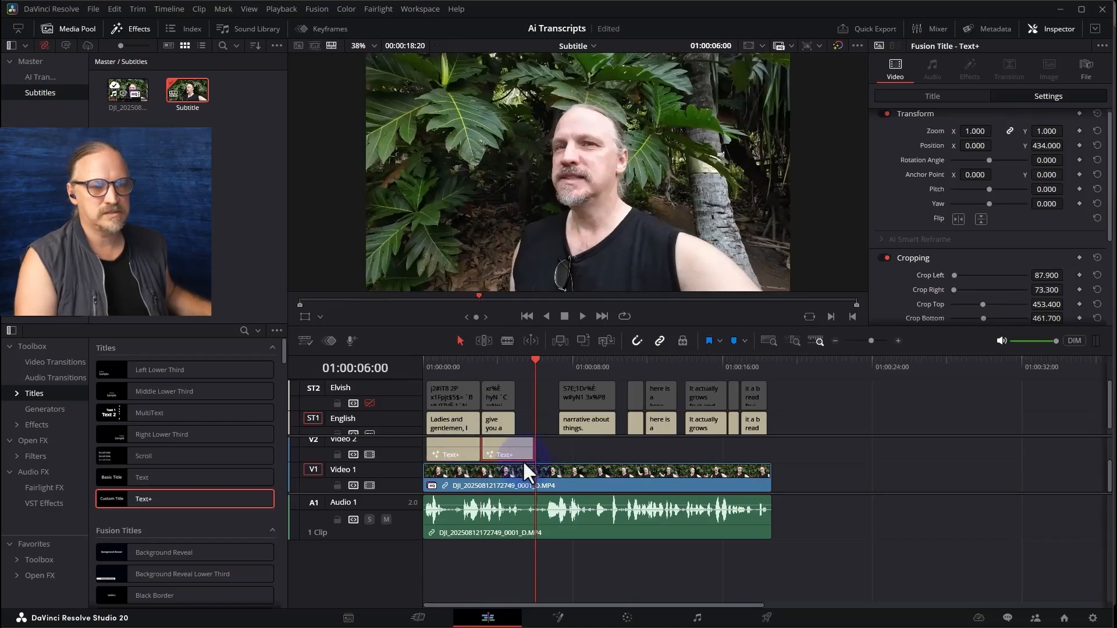
left_click_drag(534, 454, 515, 454)
Copy the second Elvish caption's text and replace the second Text+ title's text with it
left_click(495, 396)
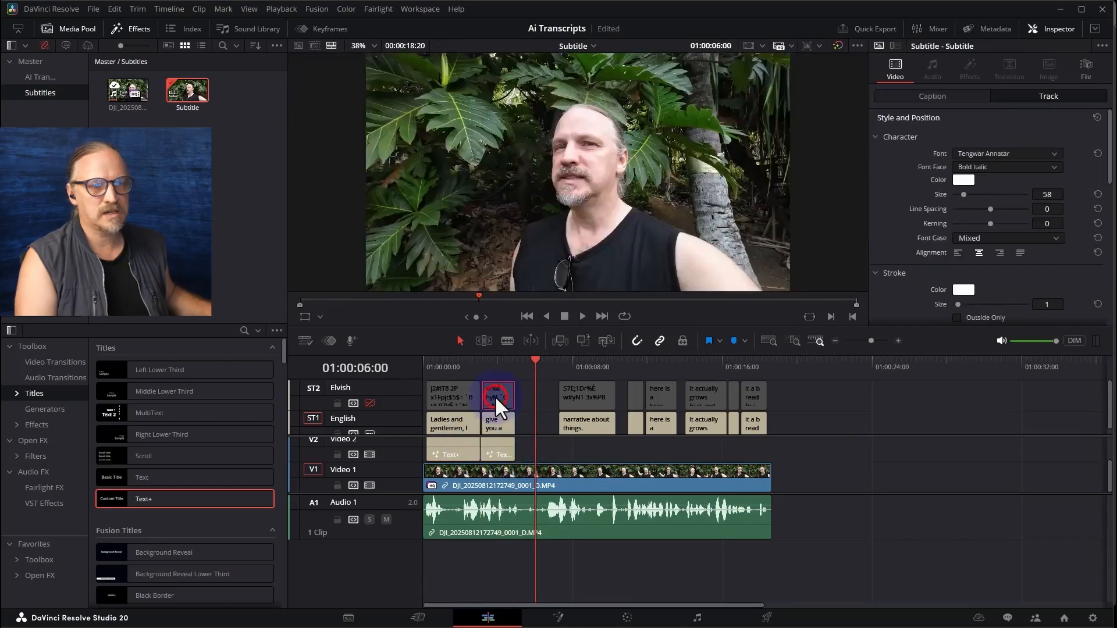
left_click(967, 98)
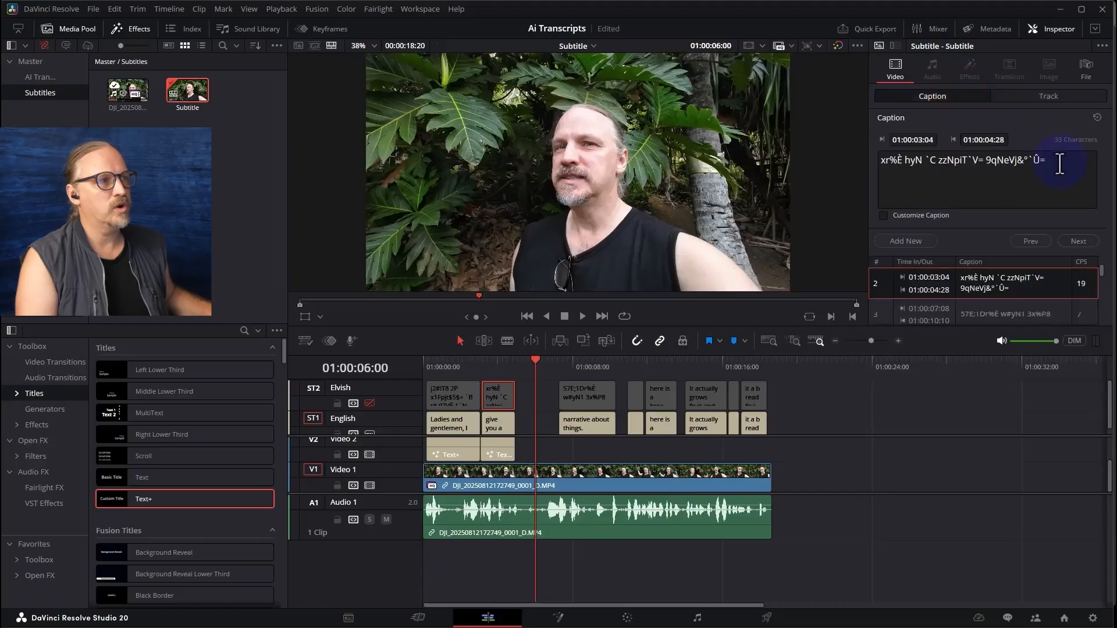
left_click_drag(1051, 161, 868, 159)
key("ctrl+c")
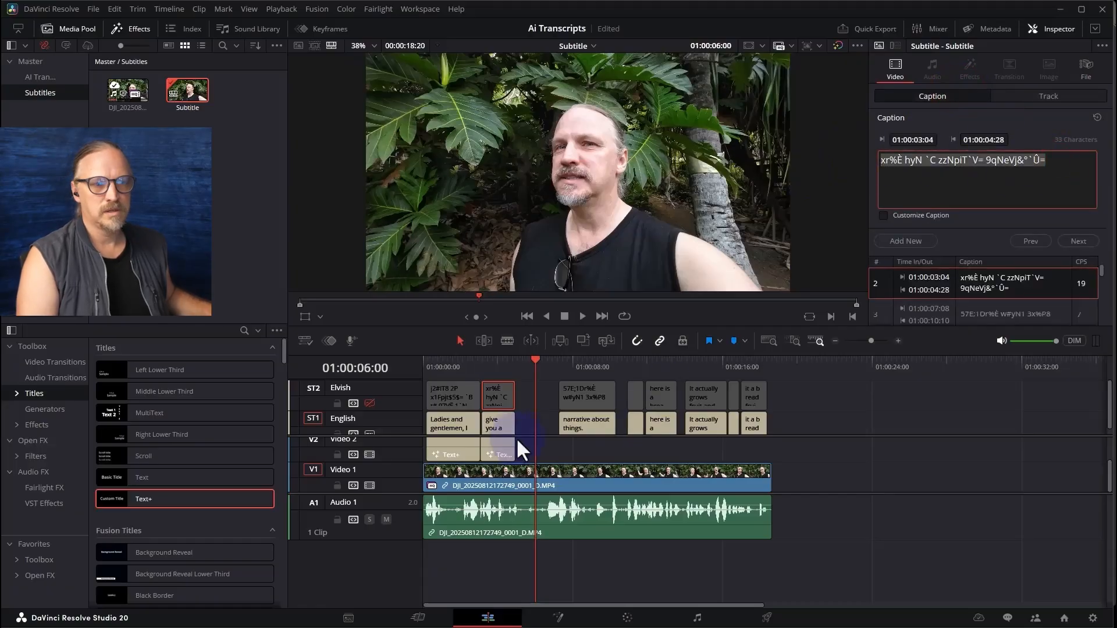
left_click(500, 454)
triple_click(942, 170)
key("ctrl+v")
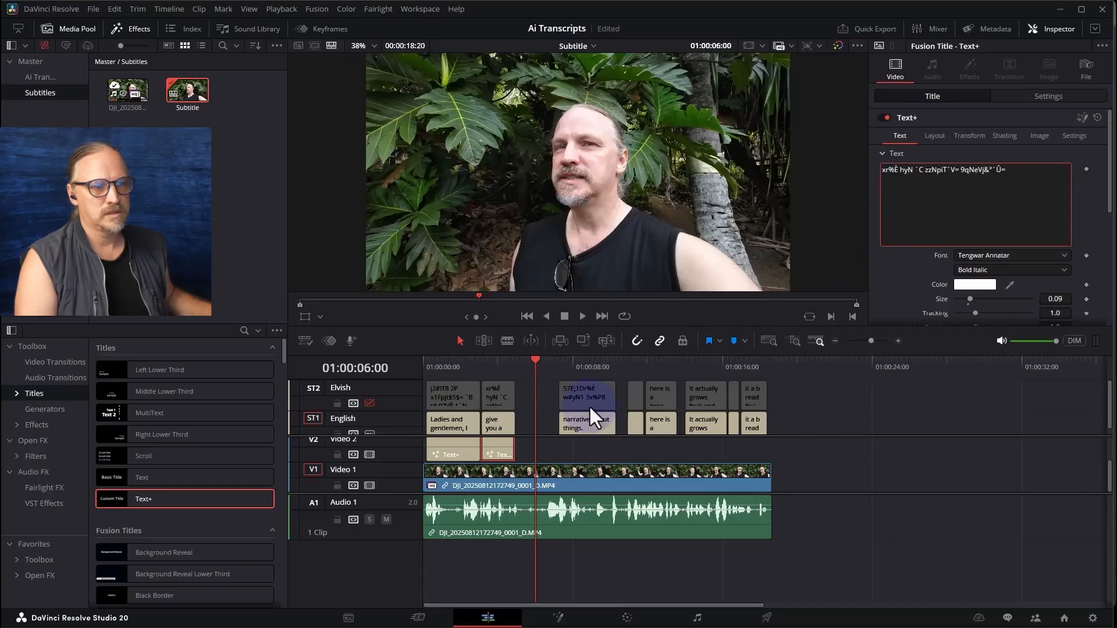
Check the second Elvish title above the English caption and play the timeline from the beginning
left_click_drag(485, 364, 491, 357)
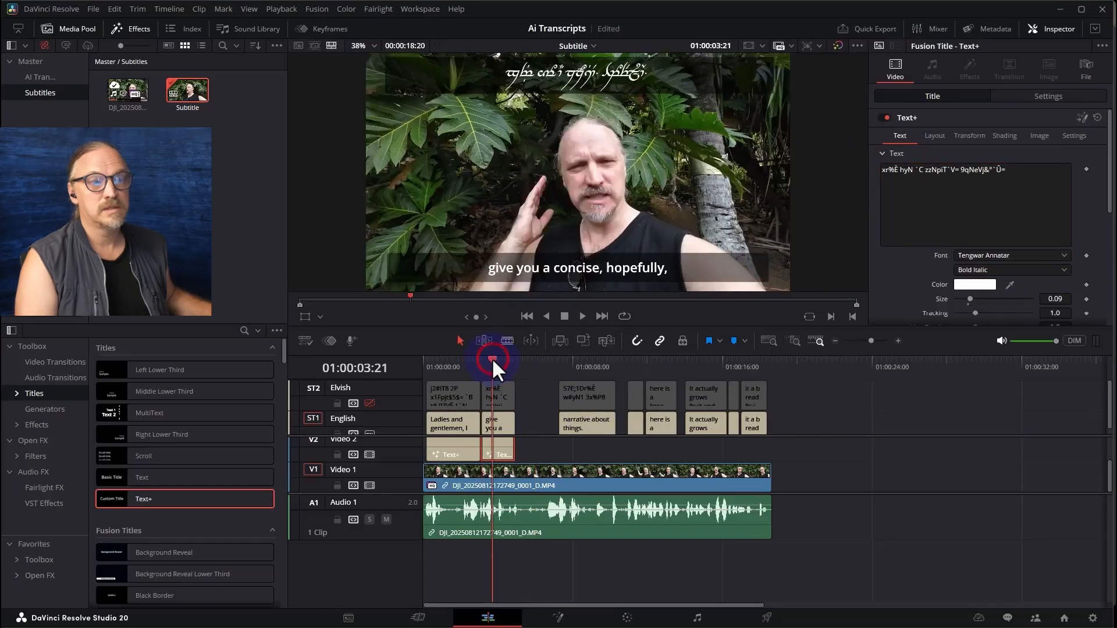
left_click_drag(452, 360, 414, 366)
key("space")
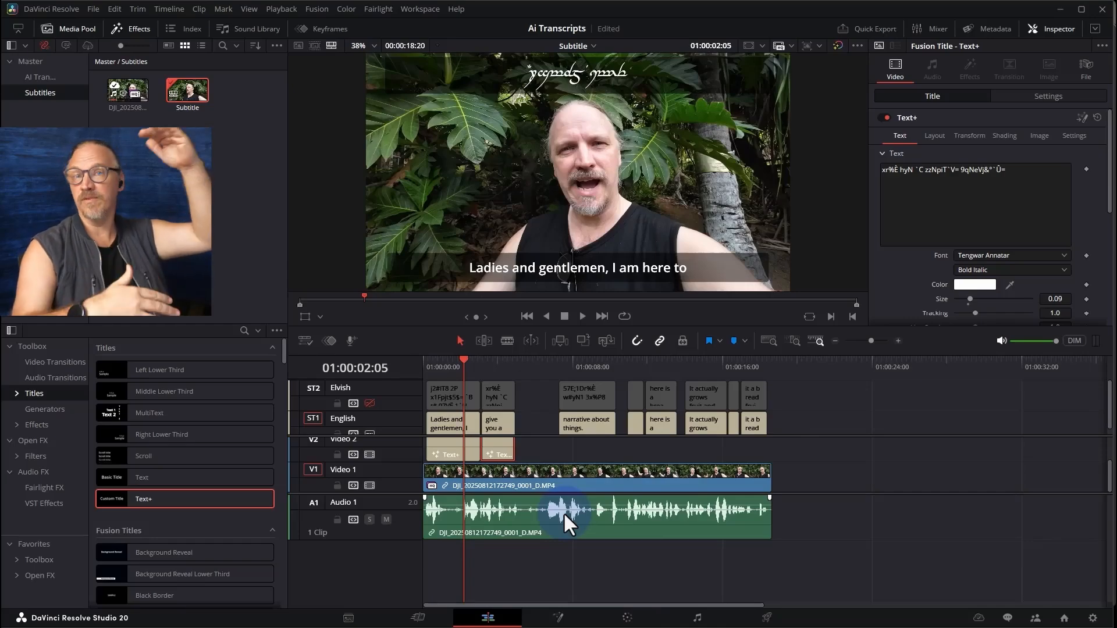
Duplicate the Subtitle timeline and give the copy its own timeline resolution of 1080 x 1080 HD Square instead of the project settings
right_click(183, 100)
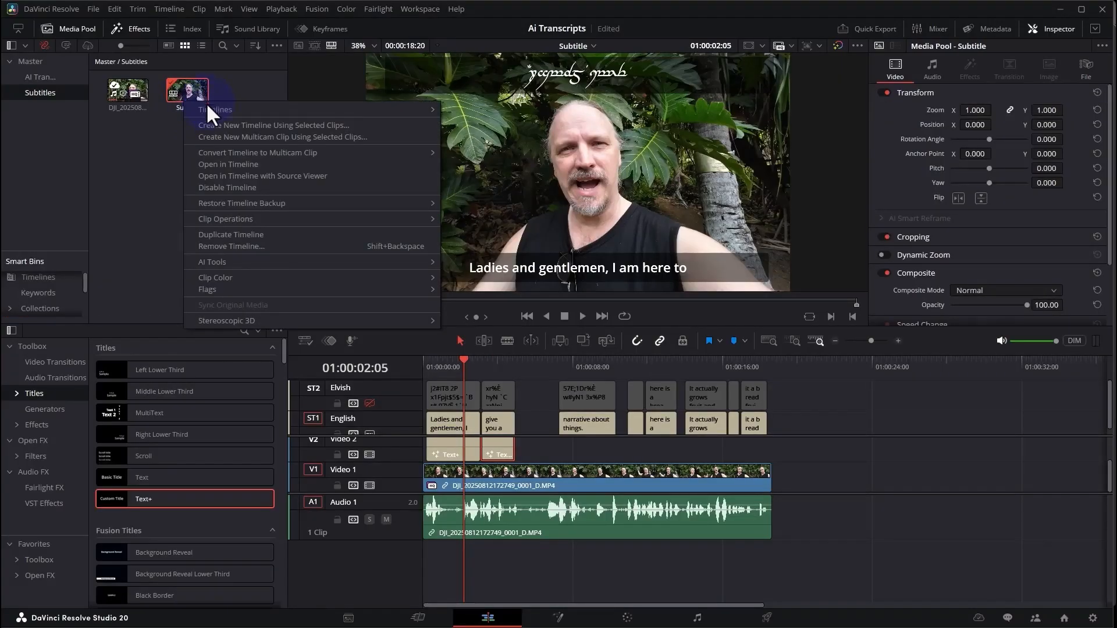
left_click(241, 235)
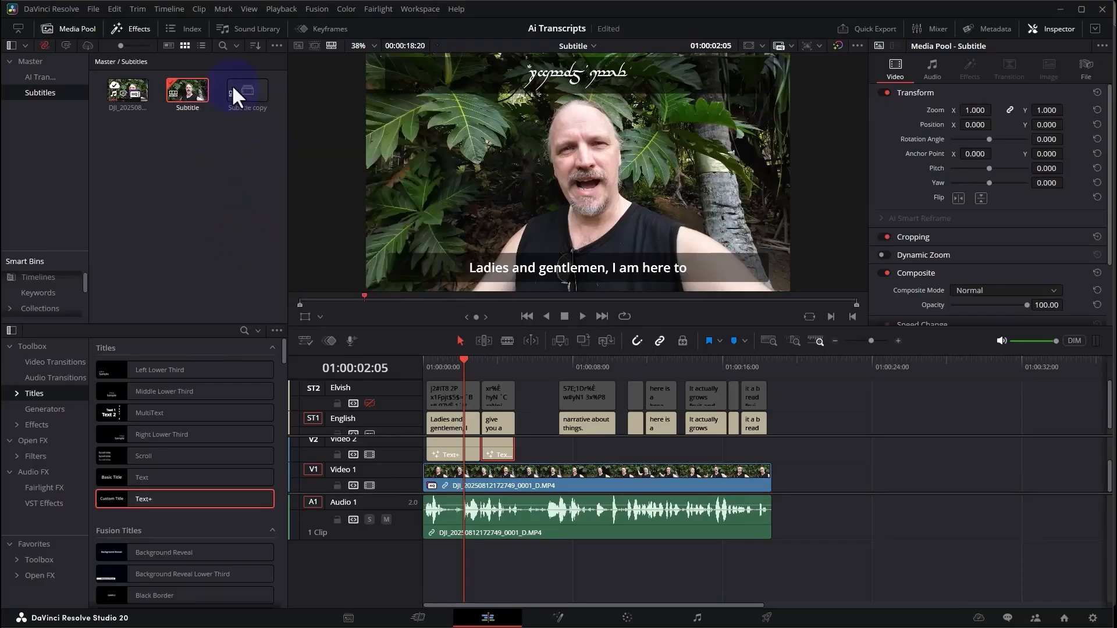
right_click(248, 94)
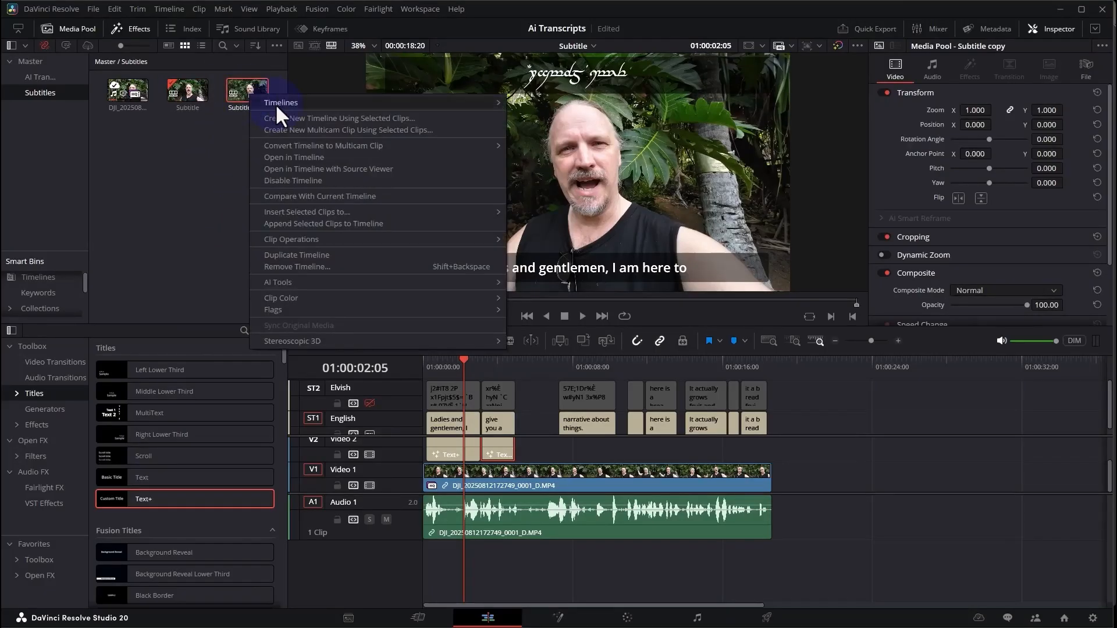
mouse_move(277, 105)
left_click(536, 102)
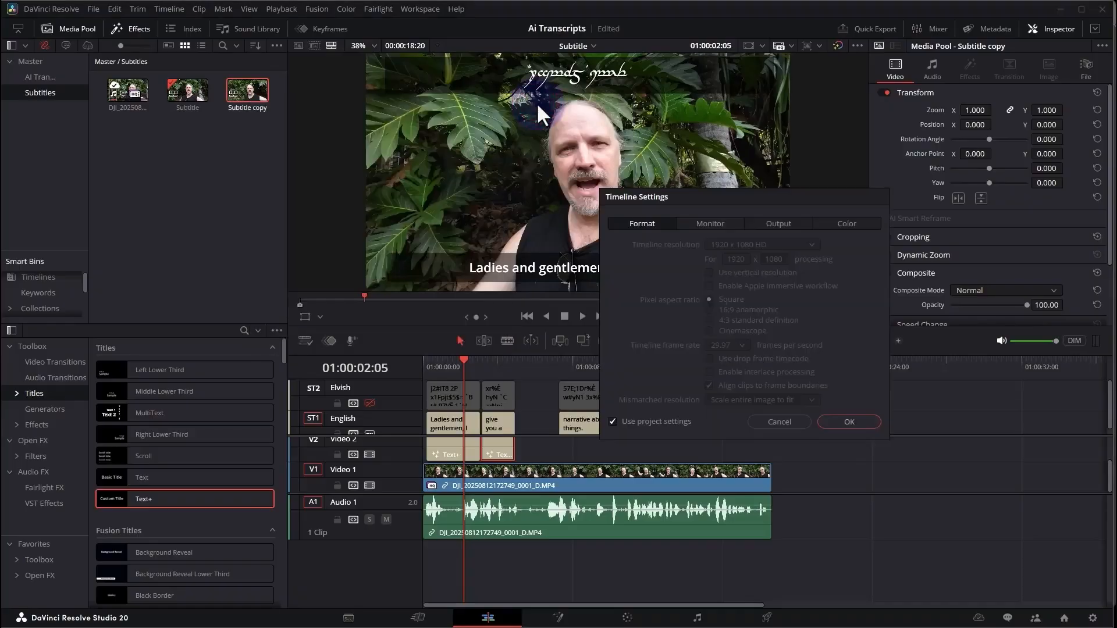
left_click(613, 422)
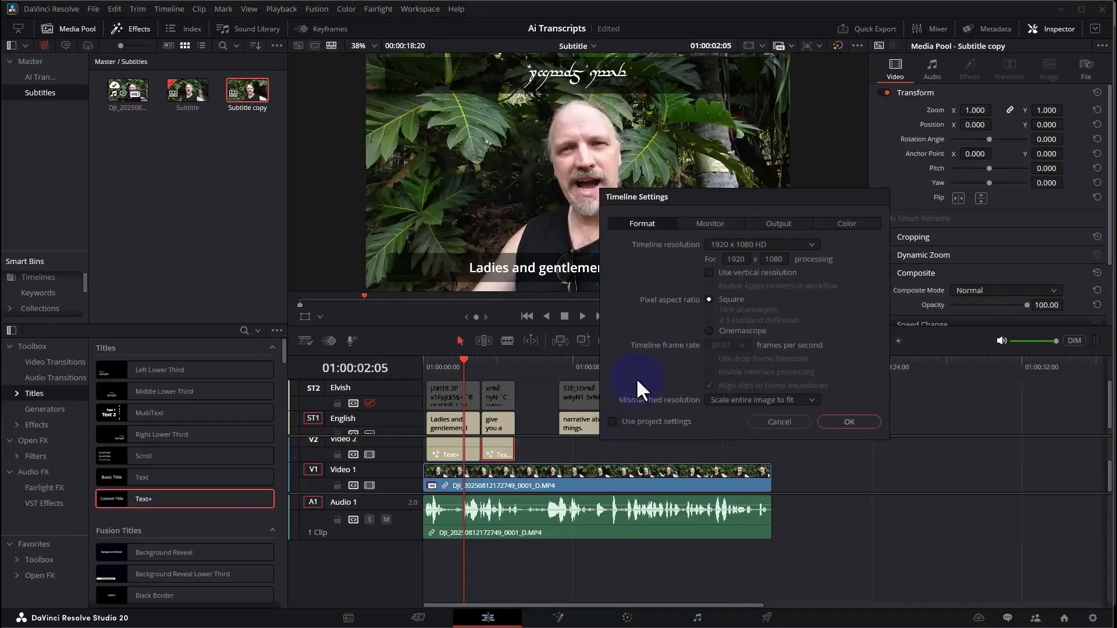
left_click(770, 244)
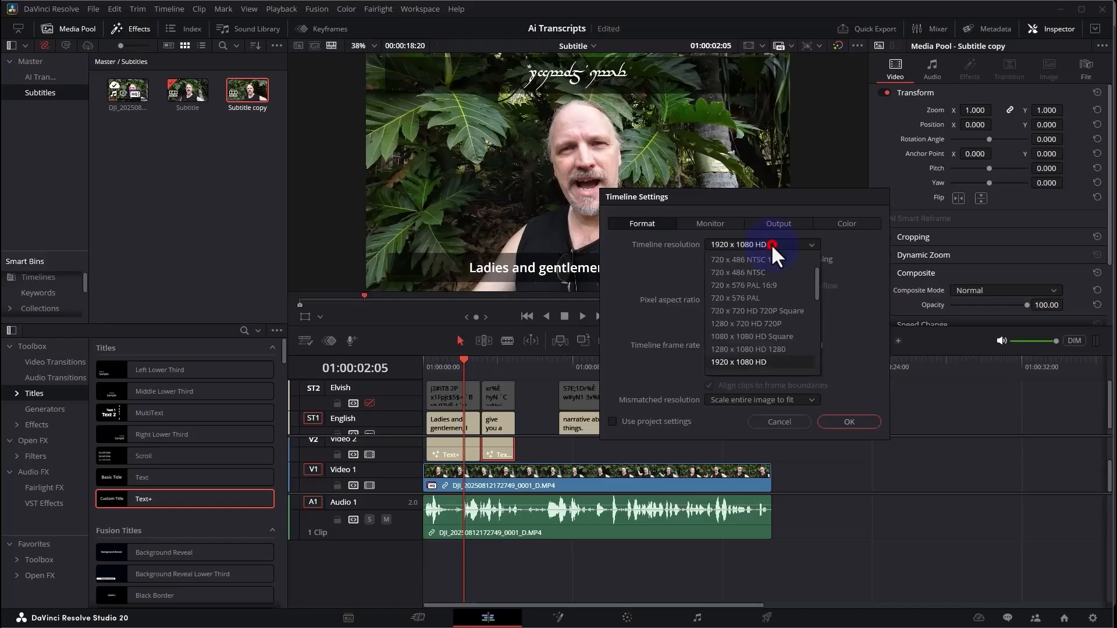
left_click(773, 336)
left_click(849, 422)
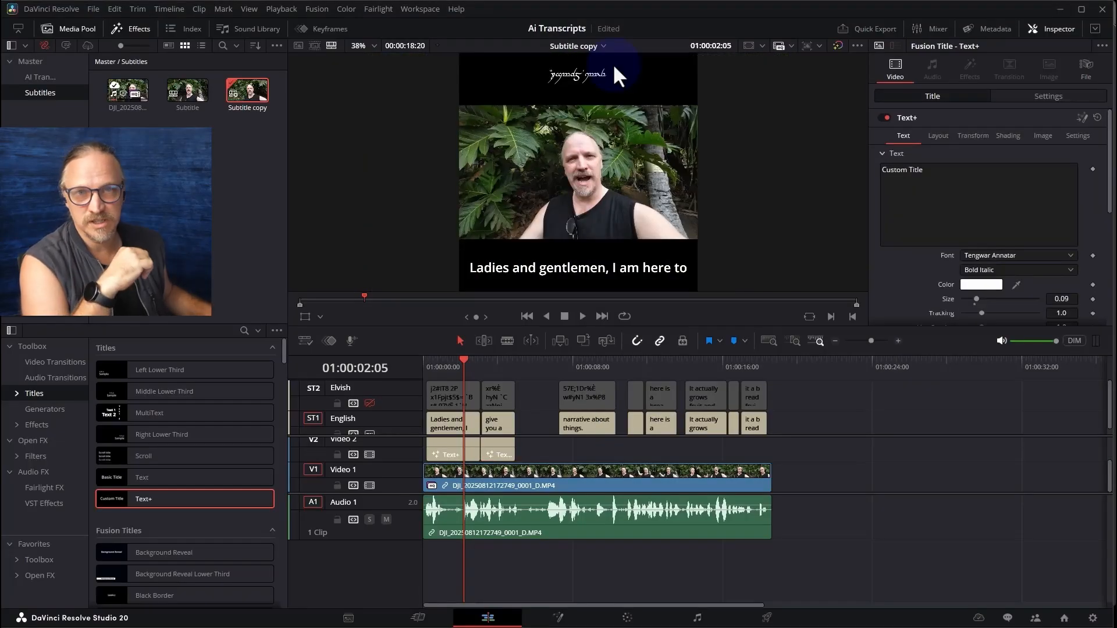
Select all English captions in the square timeline and raise the subtitle track's vertical position slightly
left_click_drag(795, 425, 393, 418)
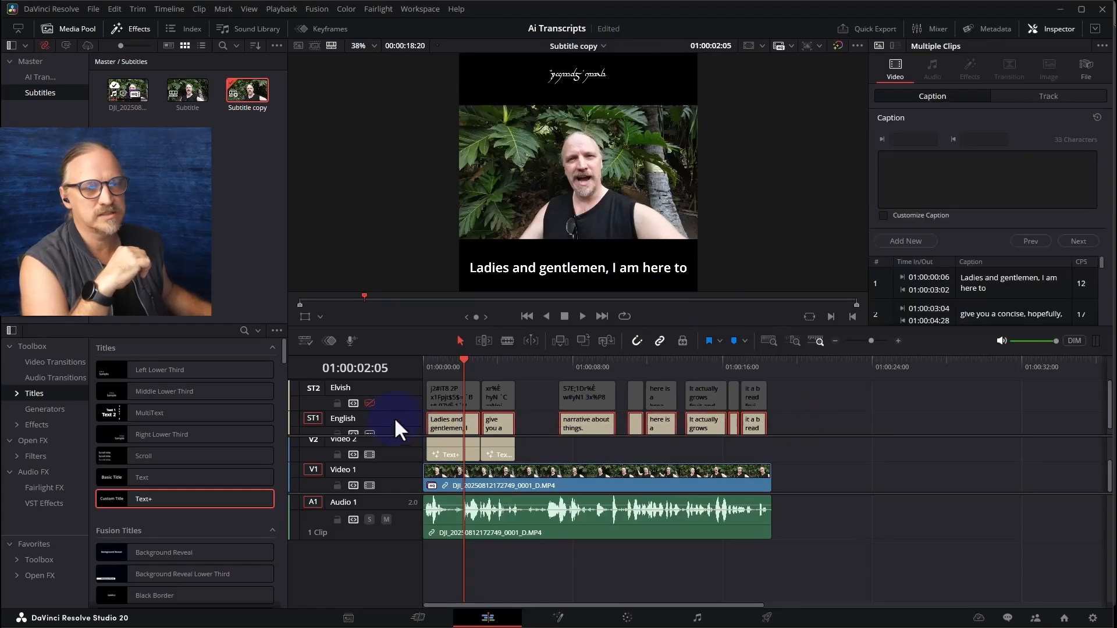
left_click(1038, 99)
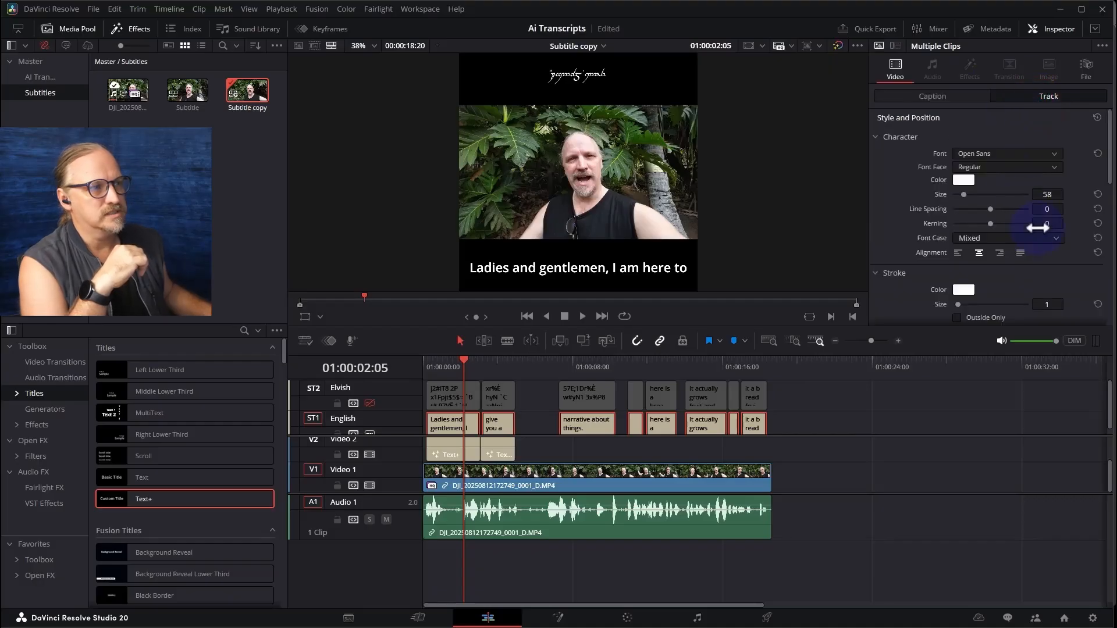
scroll(1039, 226, "down", 5)
left_click_drag(1044, 256, 1050, 256)
Select both Text+ titles on Video 2 and set their Y position to 357
left_click(597, 456)
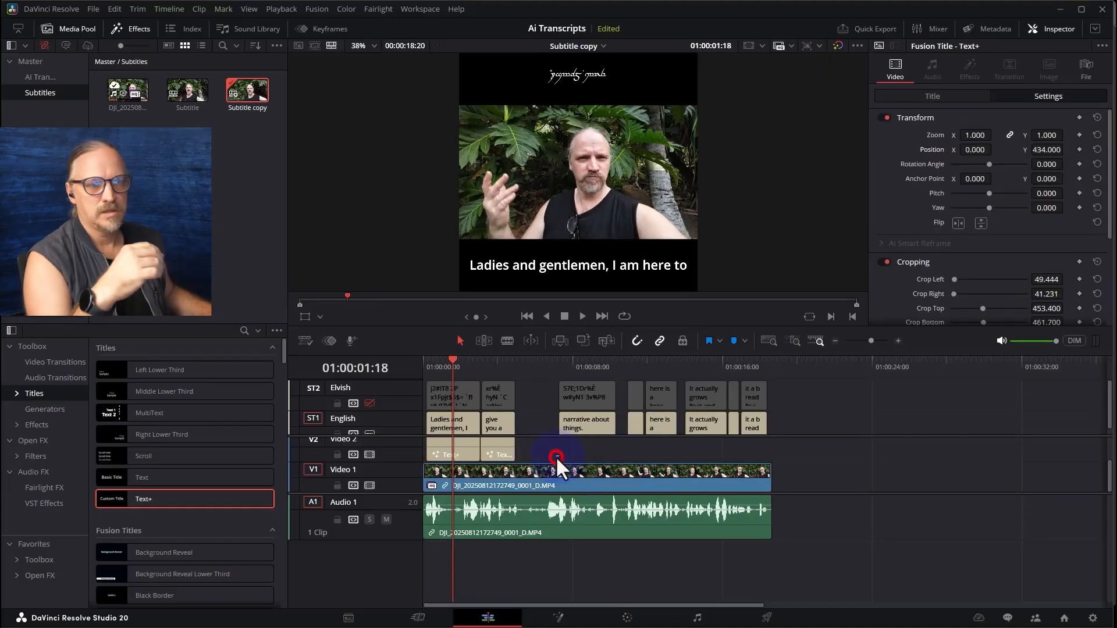
left_click_drag(556, 457, 445, 469)
scroll(991, 254, "down", 1)
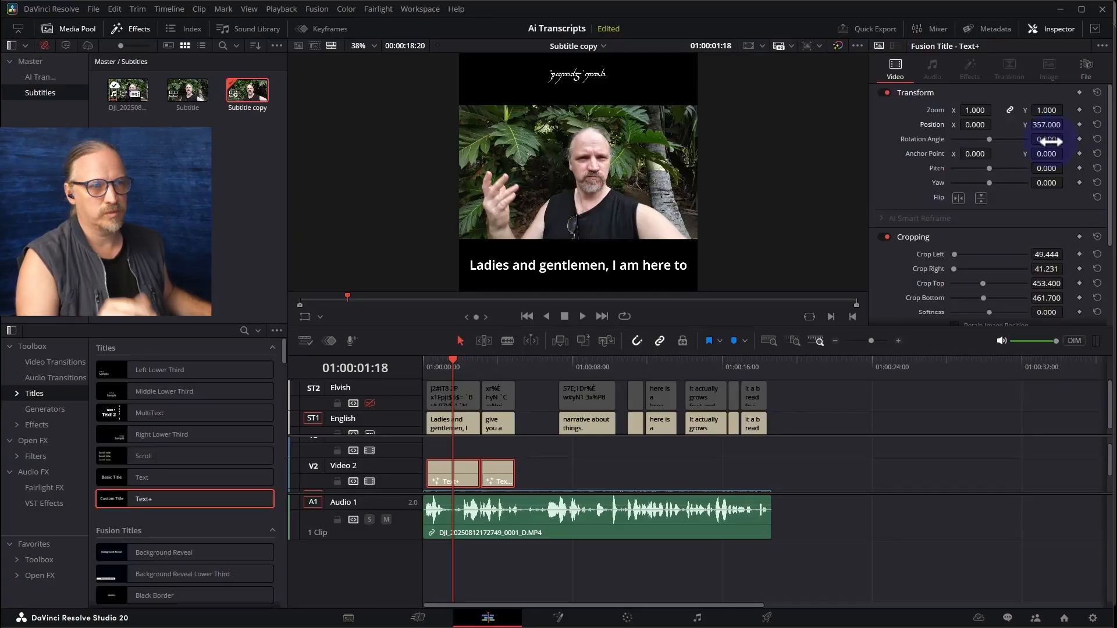
Move the playhead to the second Text+ title and check the square frame on the Deliver page before returning to the Edit page
left_click(510, 365)
left_click(767, 618)
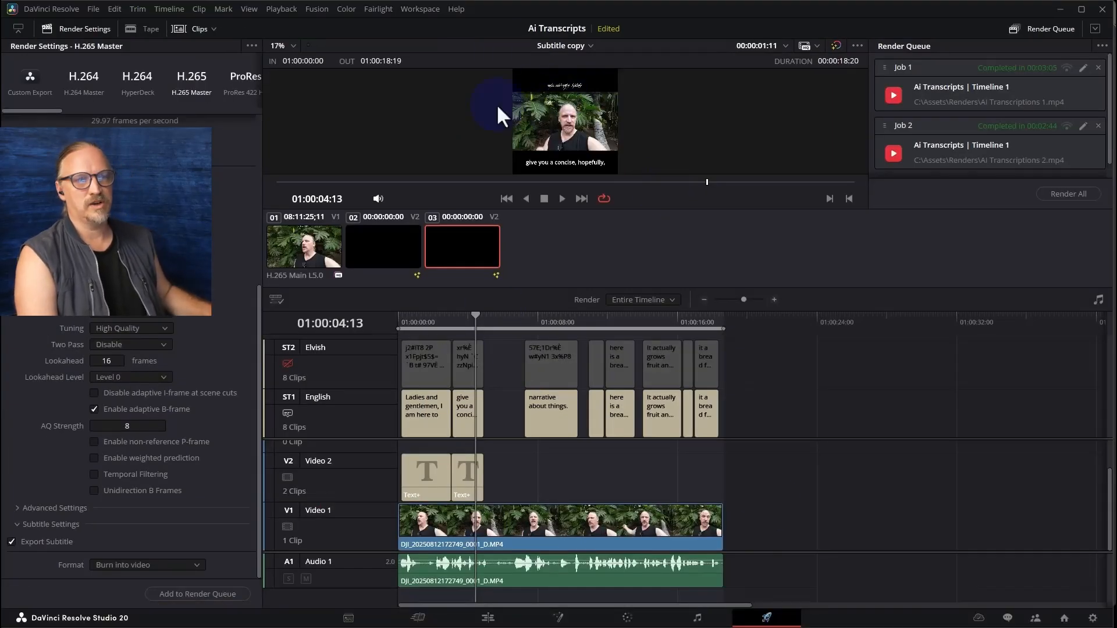
left_click(488, 618)
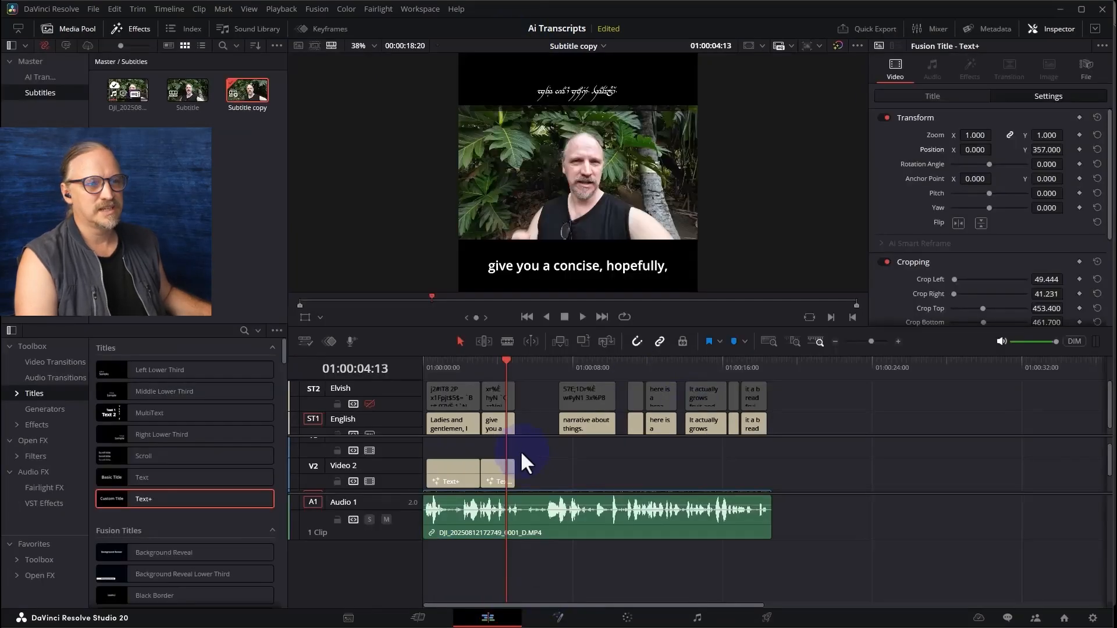
Raise both Text+ titles on Video 2 by setting their Y position to 413
scroll(1028, 94, "down", 1)
mouse_move(1043, 125)
left_mouse_down()
mouse_move(1074, 111)
mouse_move(1047, 121)
left_mouse_up()
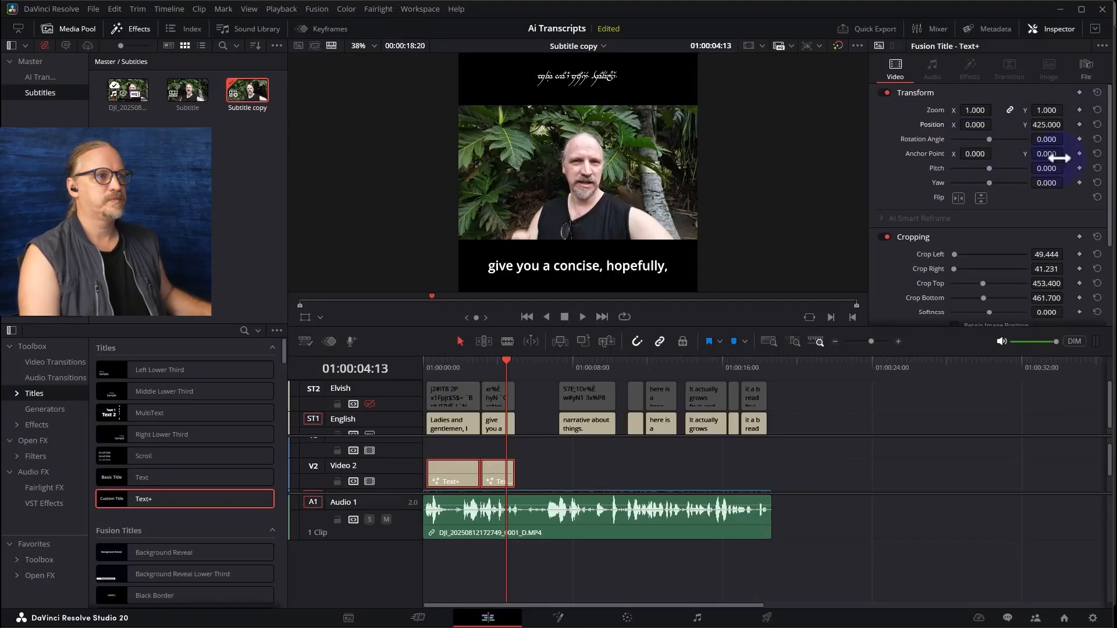
left_click_drag(1051, 125, 1045, 123)
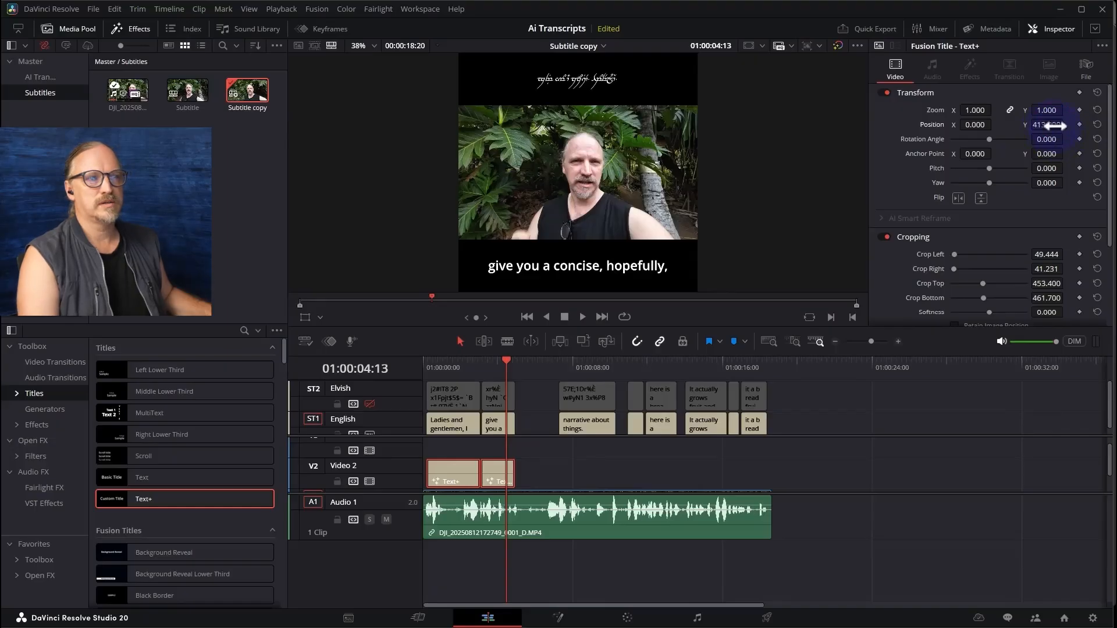
On the Deliver page, try embedded captions, and settle on exporting subtitles as a separate SRT file with the English and Elvish tracks included
left_click(767, 616)
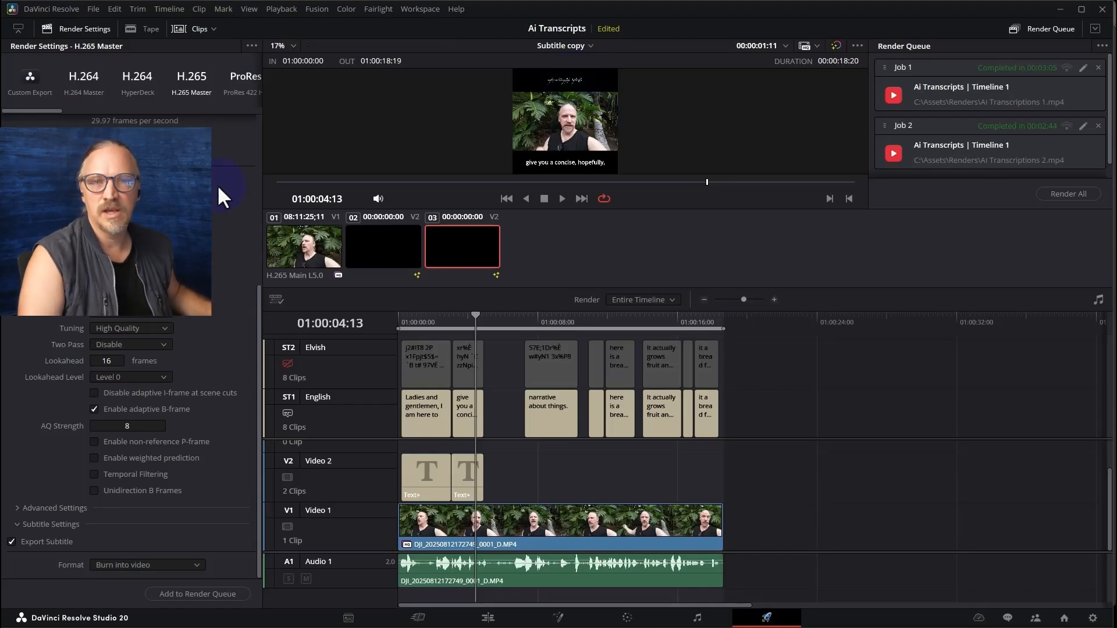
left_click(172, 565)
left_click(167, 589)
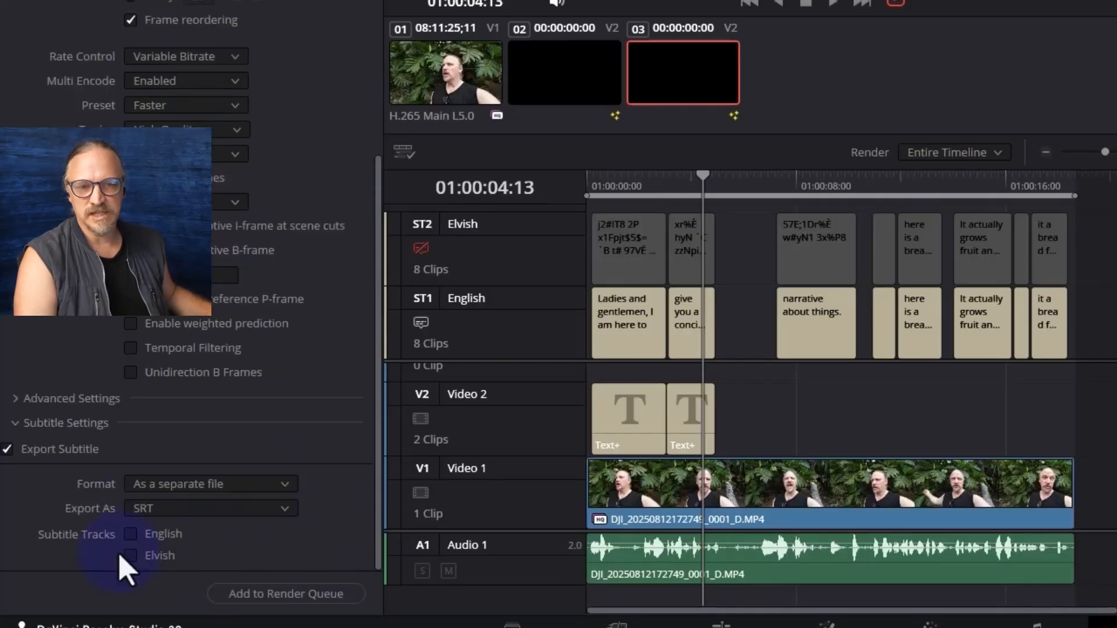
left_click(131, 534)
left_click(131, 555)
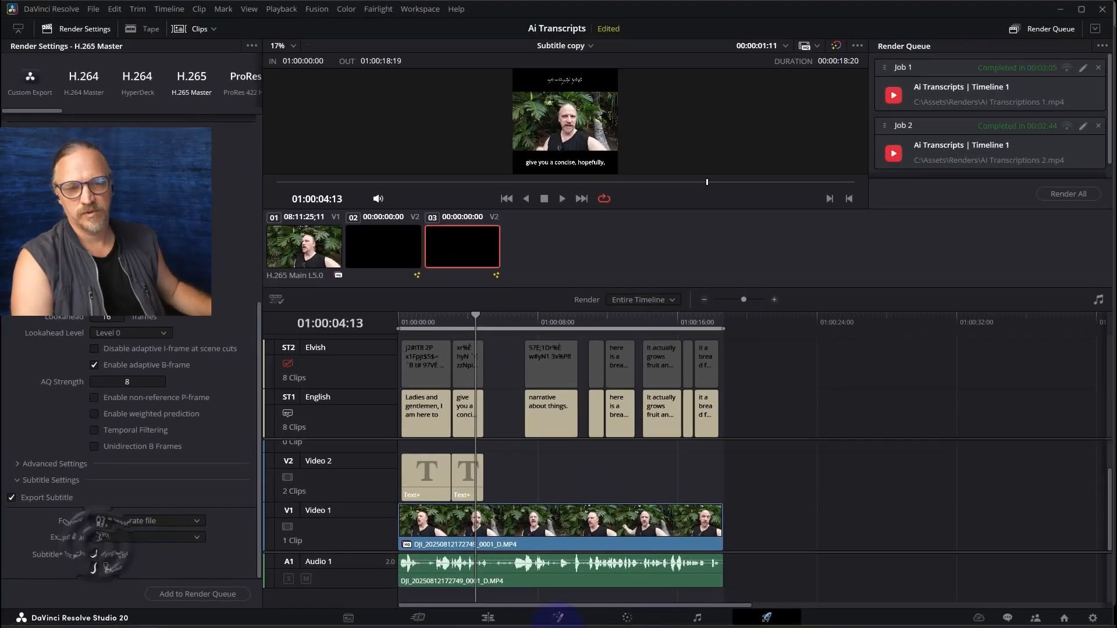
Disable both Text+ titles on Video 2 from the Deliver page timeline
left_click(417, 480)
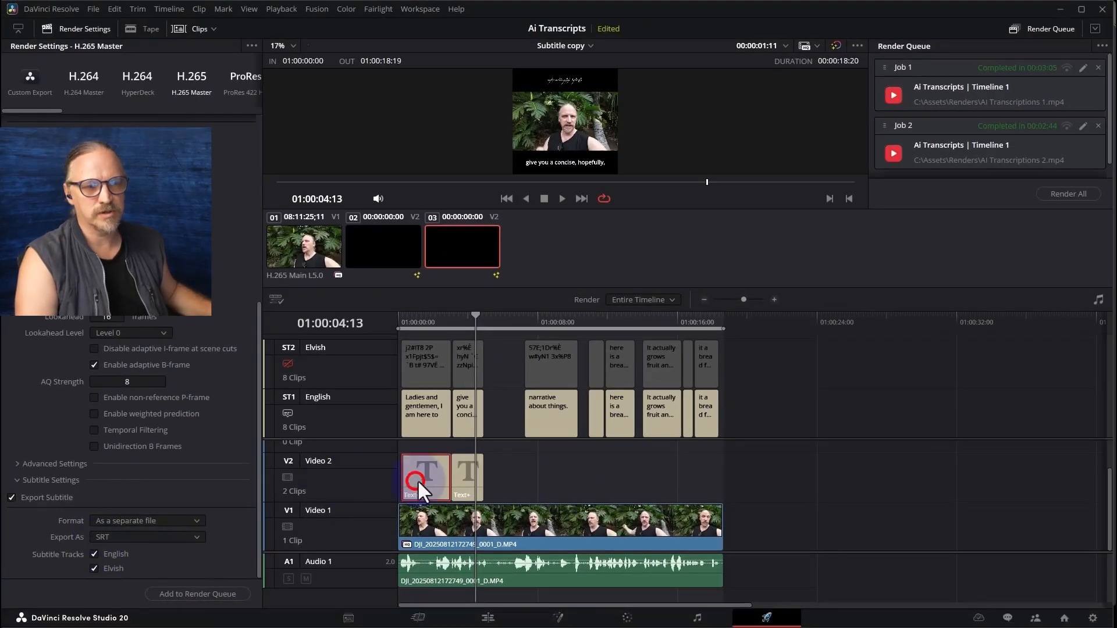
key("d")
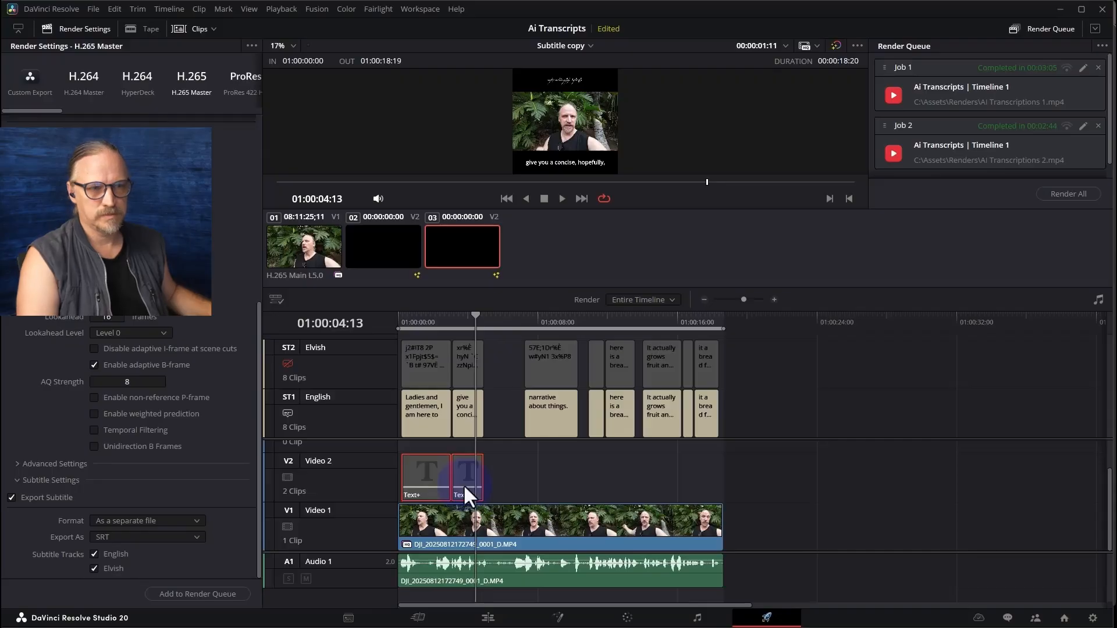